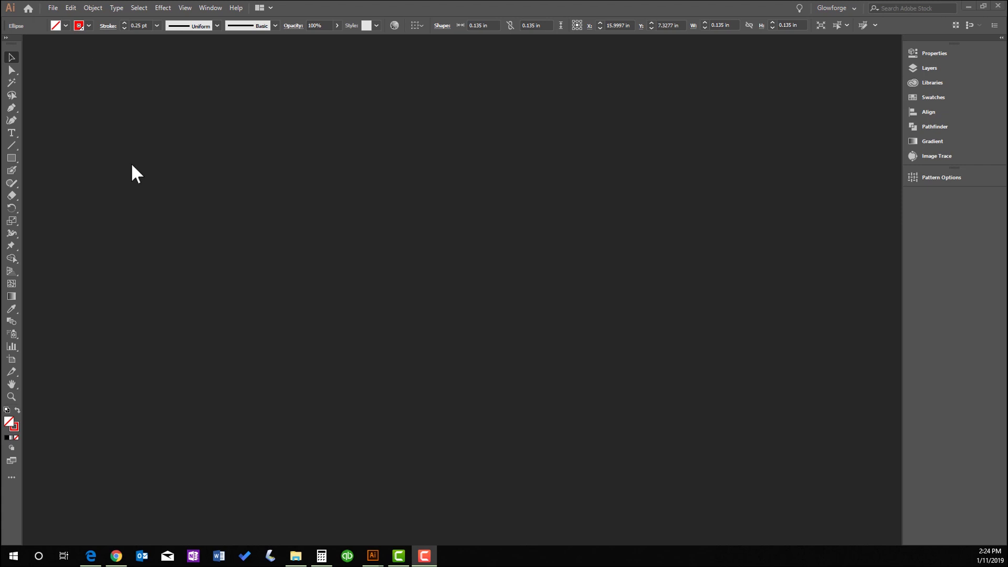
Create a new document from the Glowforge.ait template.
click(53, 8)
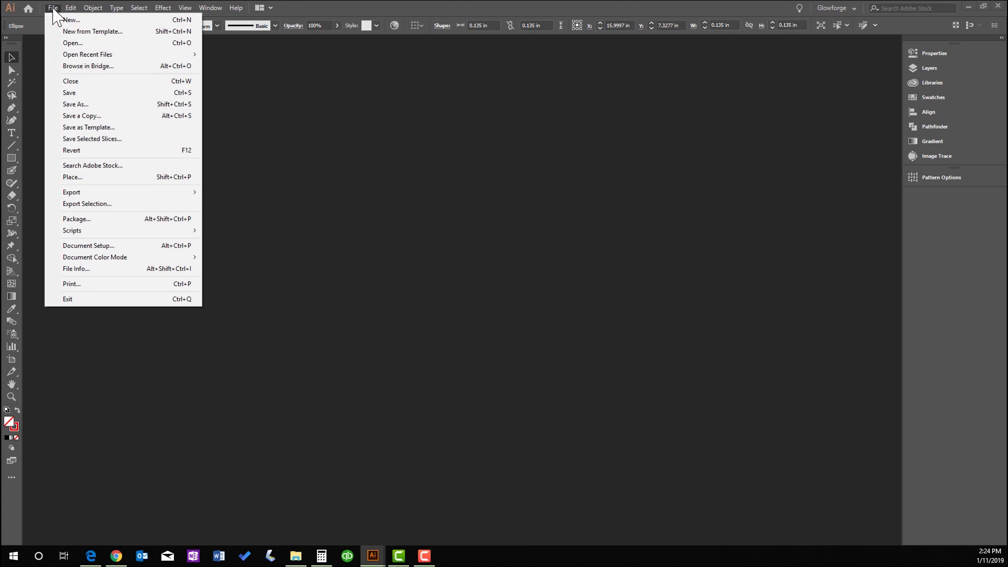
click(74, 31)
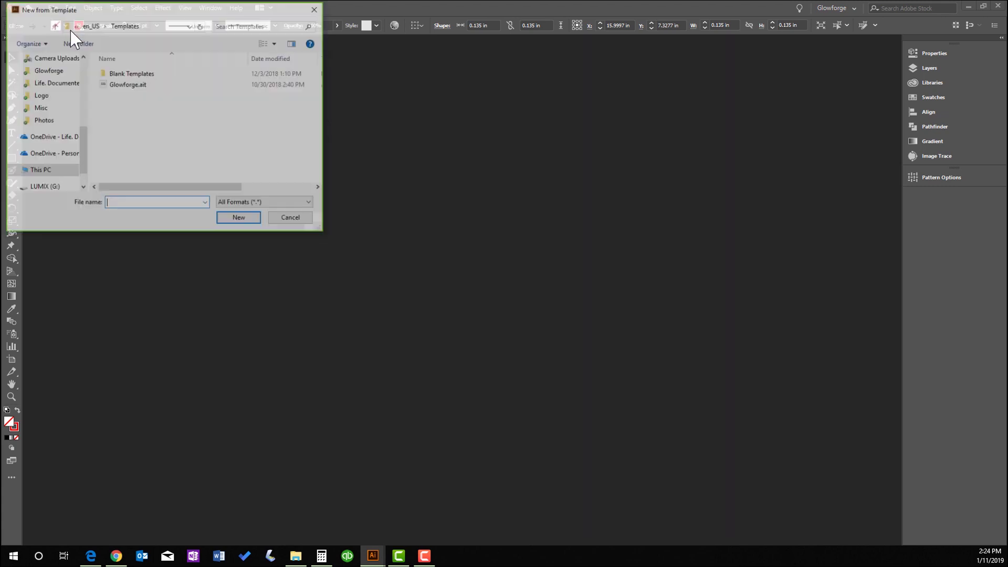
click(125, 84)
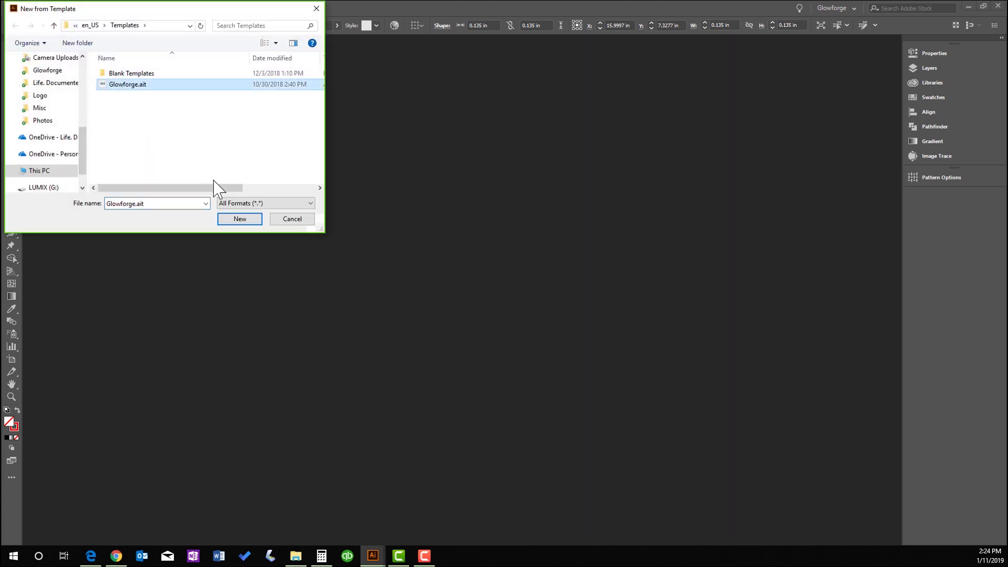
click(237, 220)
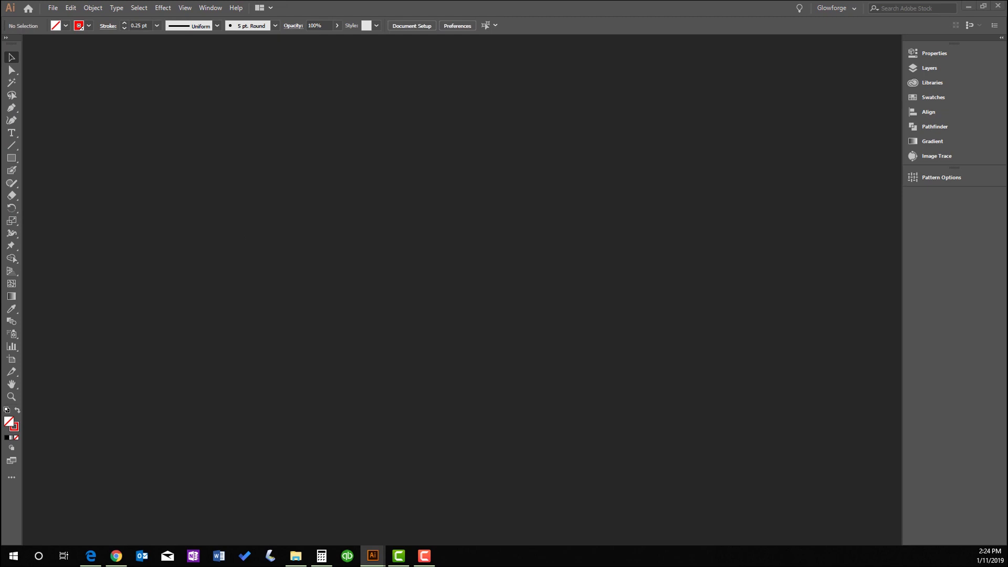
drag(137, 81, 149, 39)
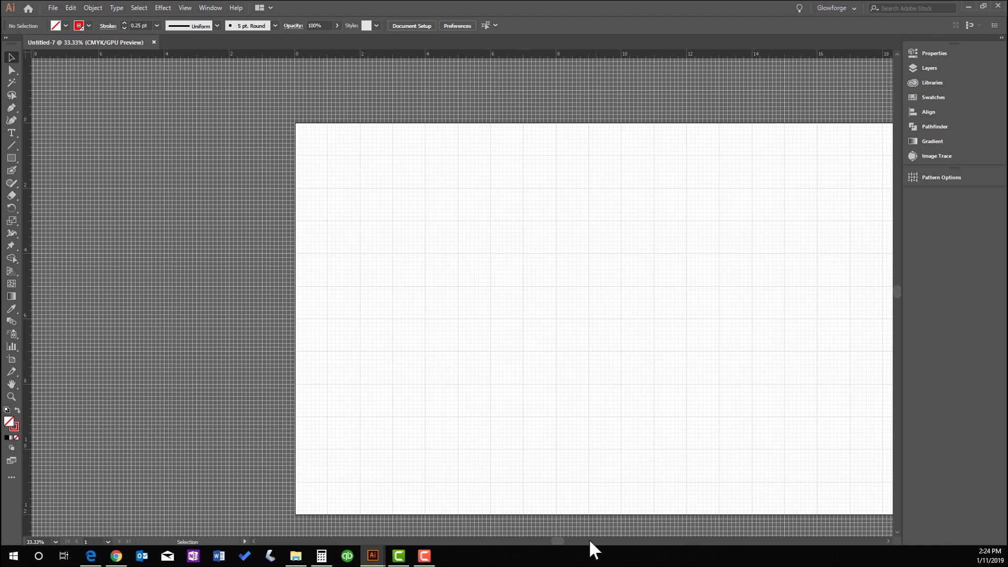
drag(560, 541, 577, 541)
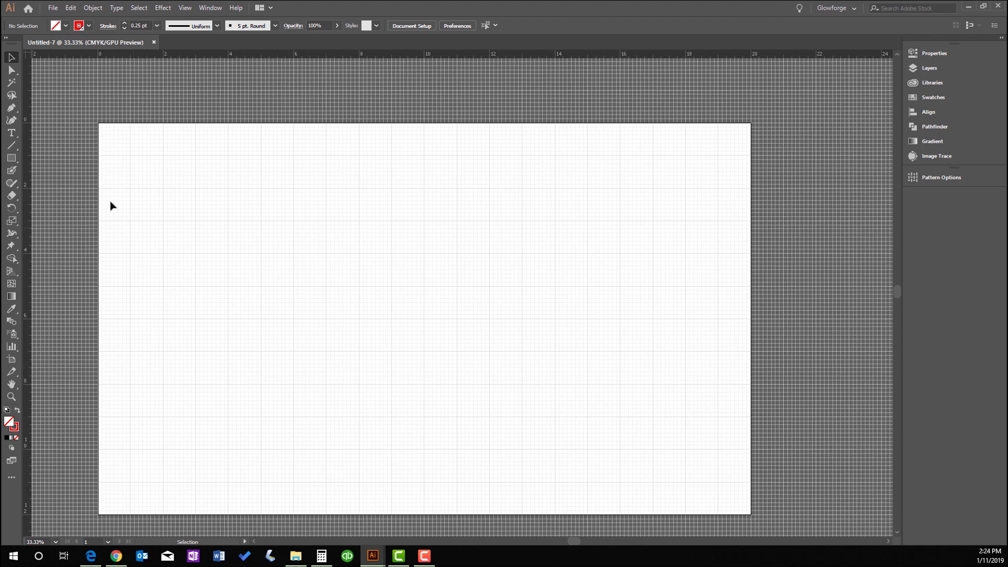
Create two more documents from the same Glowforge.ait template.
click(53, 9)
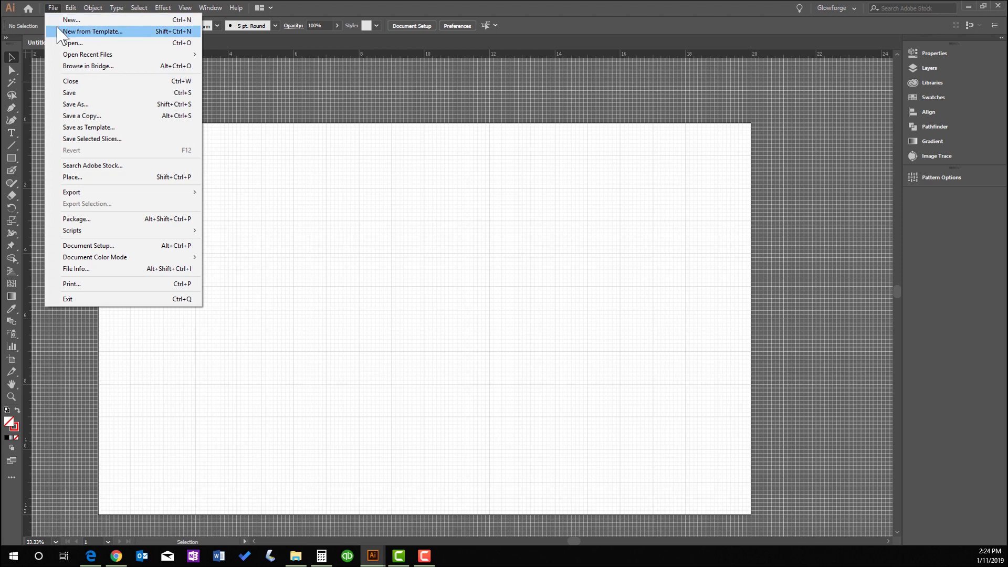
click(64, 31)
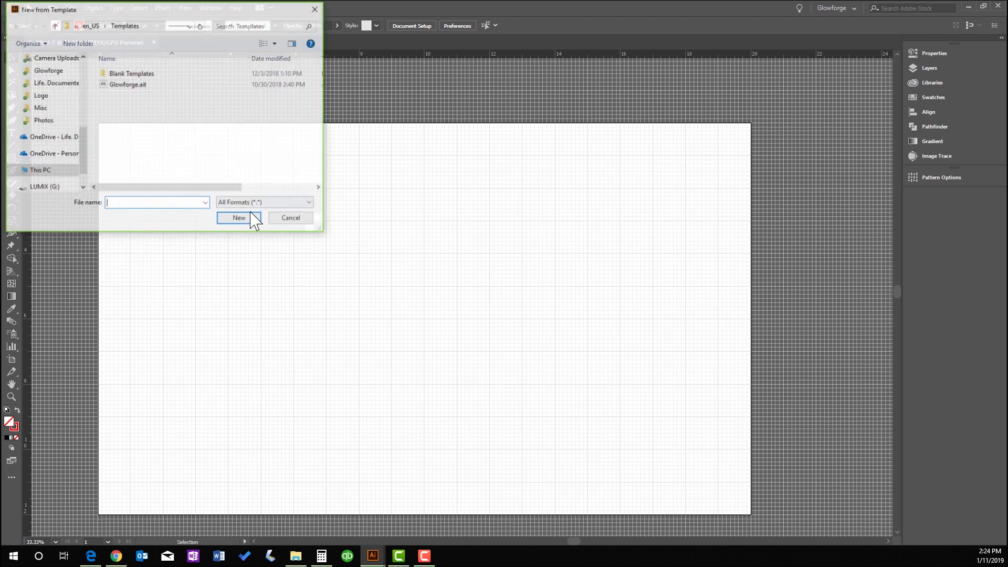
click(135, 85)
click(240, 219)
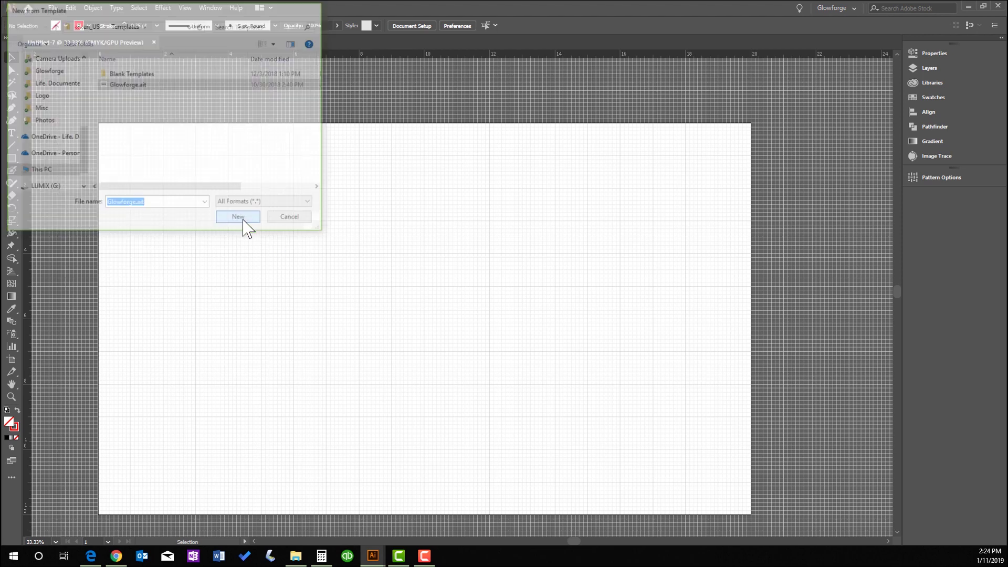
click(54, 7)
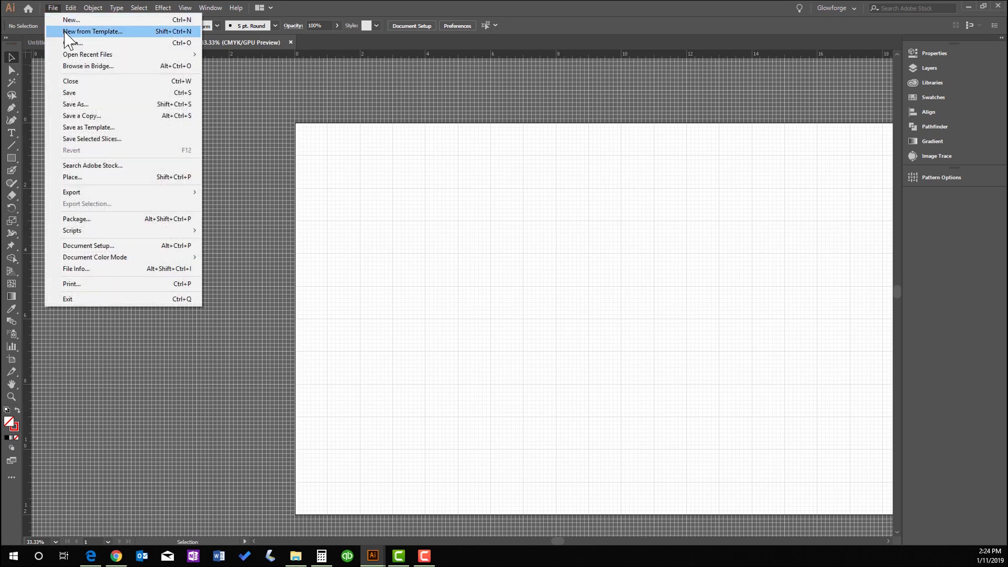
click(69, 32)
click(136, 85)
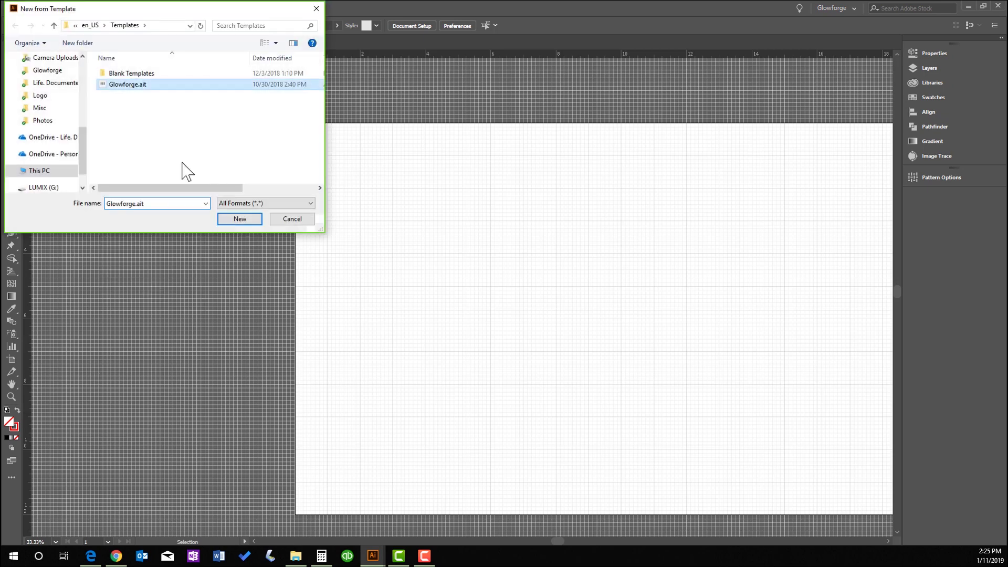
click(245, 220)
In the first of the new documents, rename Layer 1 as Guides.
click(62, 42)
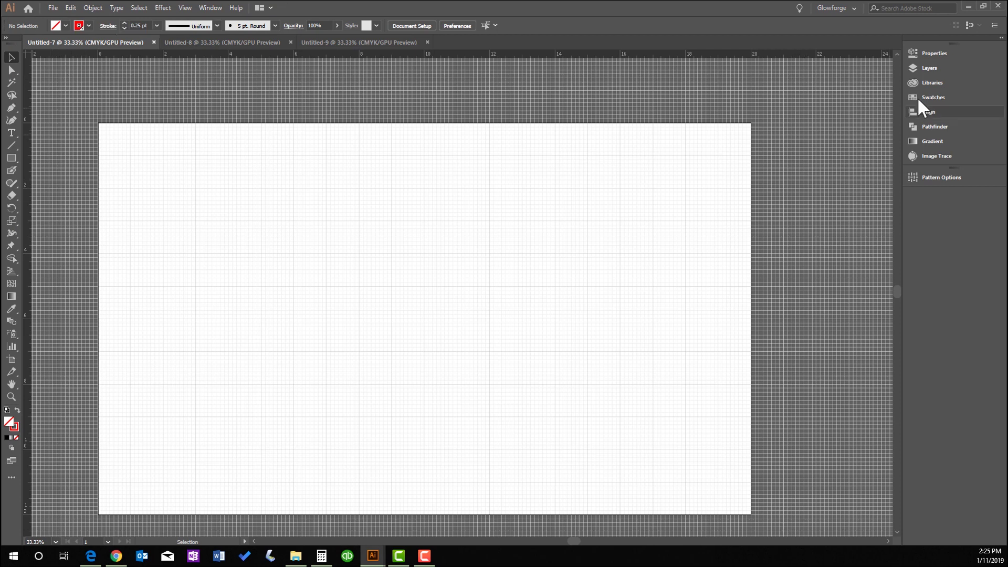
click(919, 67)
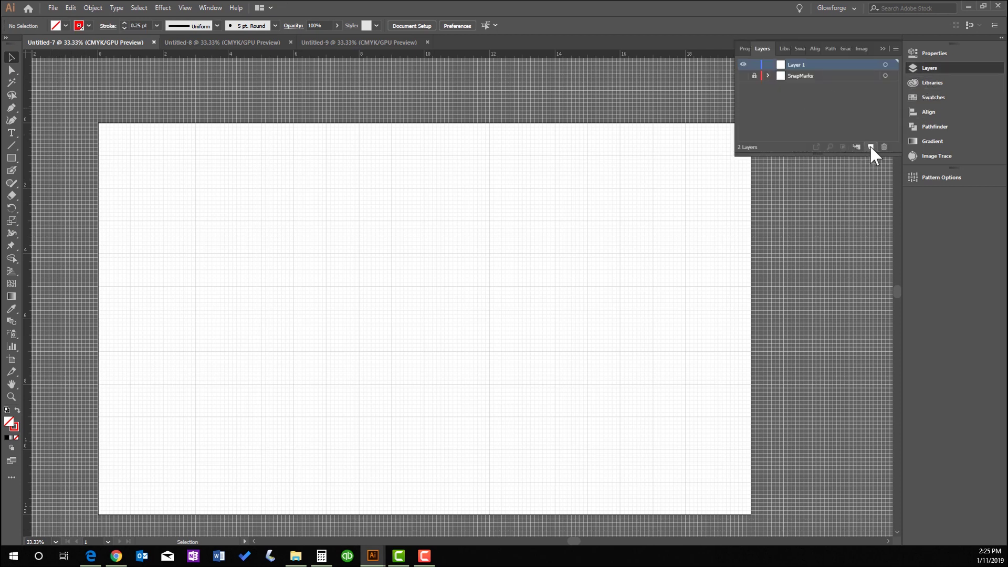
double_click(796, 62)
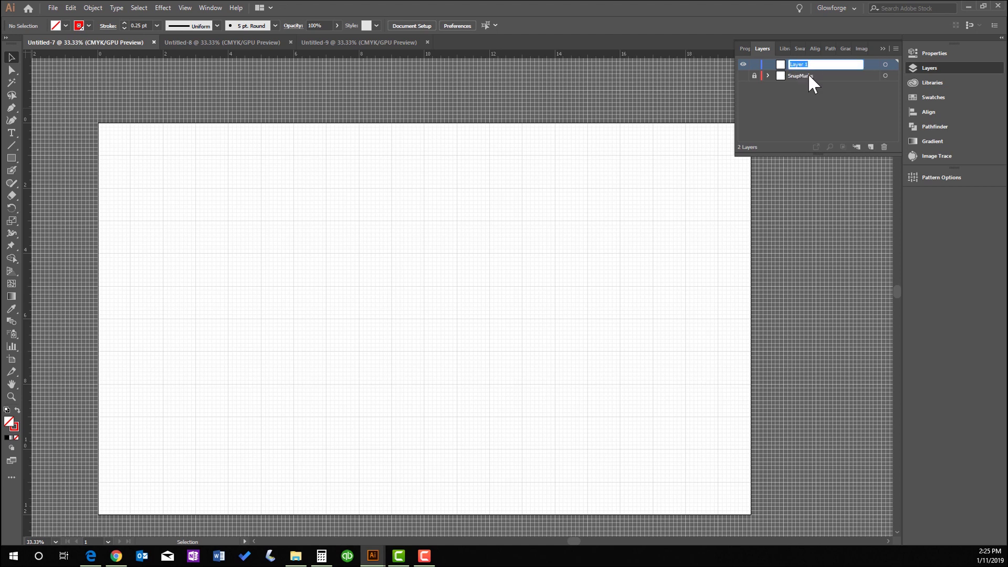
click(830, 99)
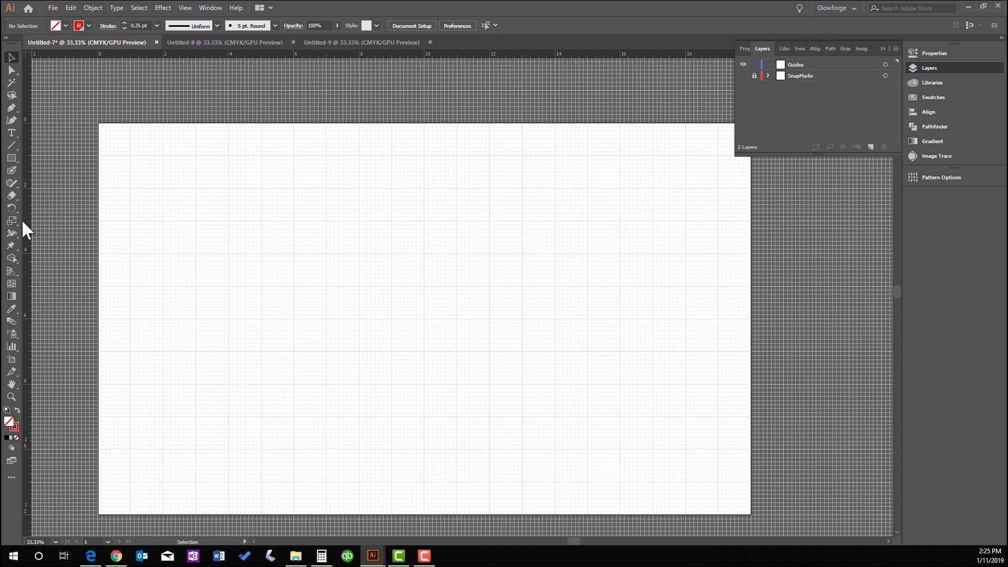
Place a vertical guide at X 5 in and a horizontal guide at Y 6 in, and lock the Guides layer.
drag(24, 226, 261, 248)
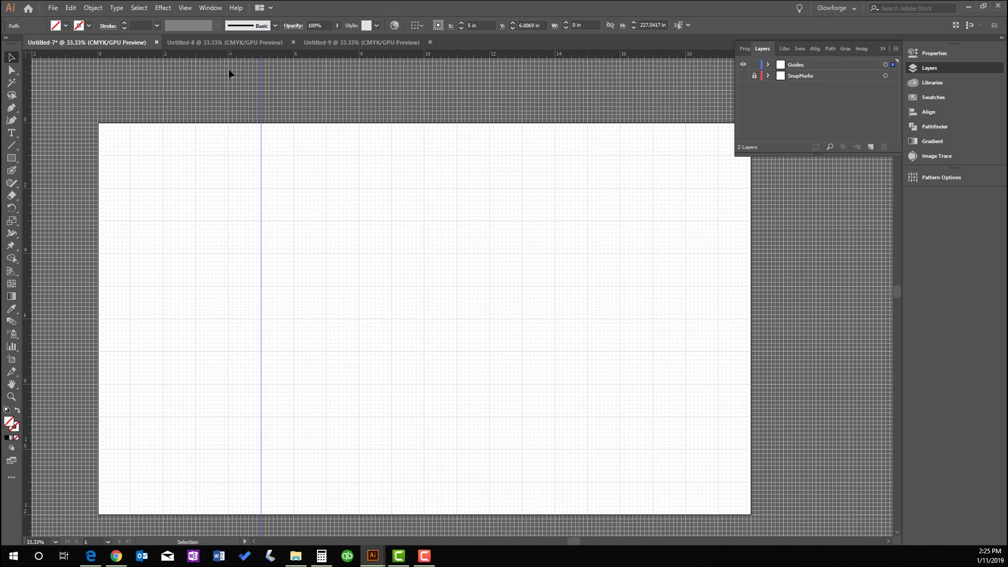
drag(235, 107, 256, 324)
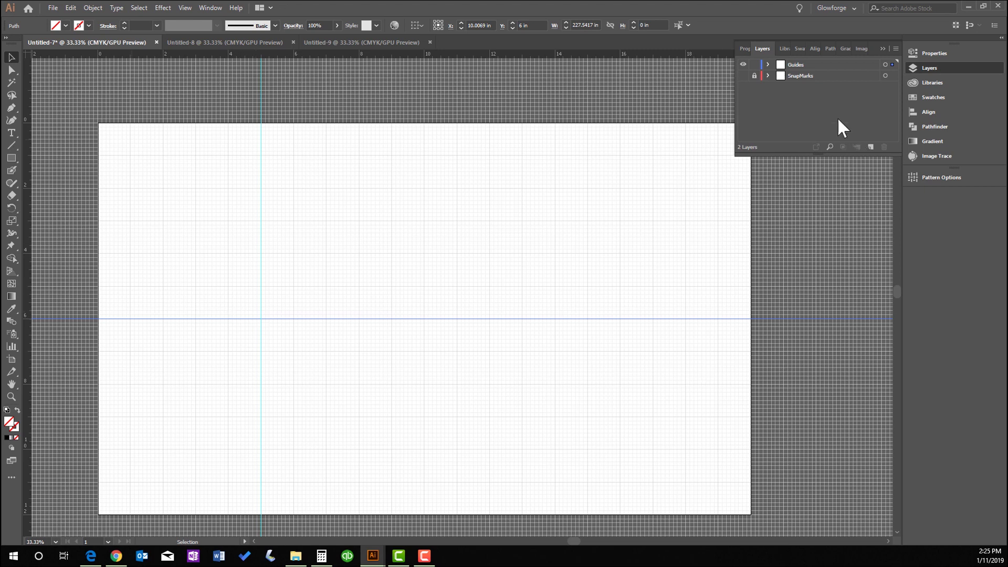
click(755, 64)
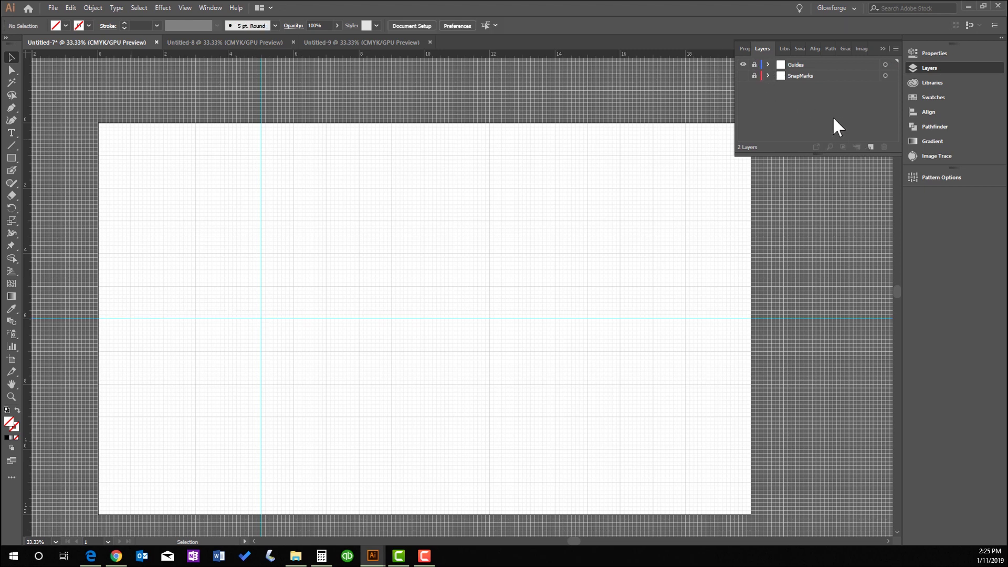
Add a new layer above Guides and name it Front of birdhouse.
click(870, 146)
double_click(795, 64)
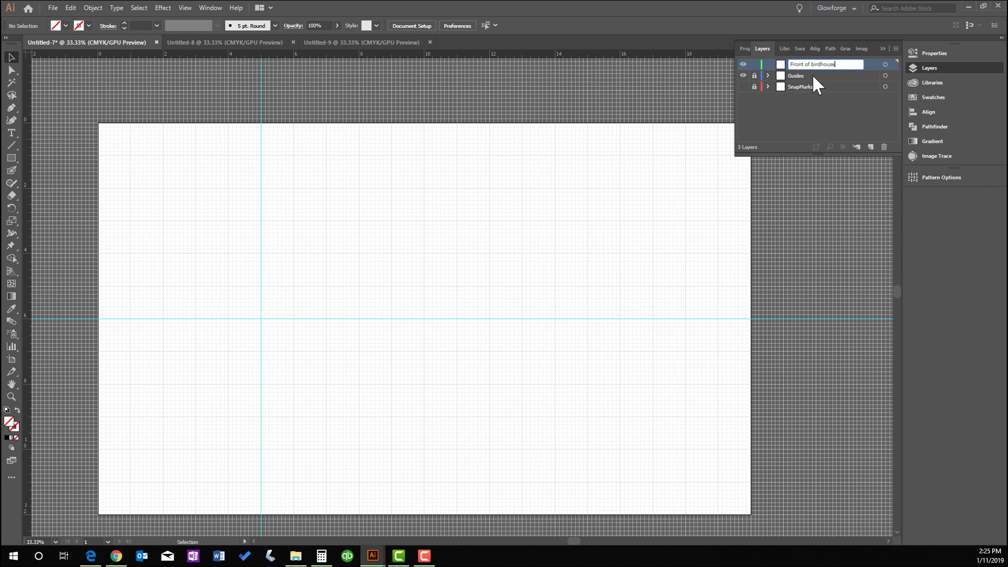
click(818, 129)
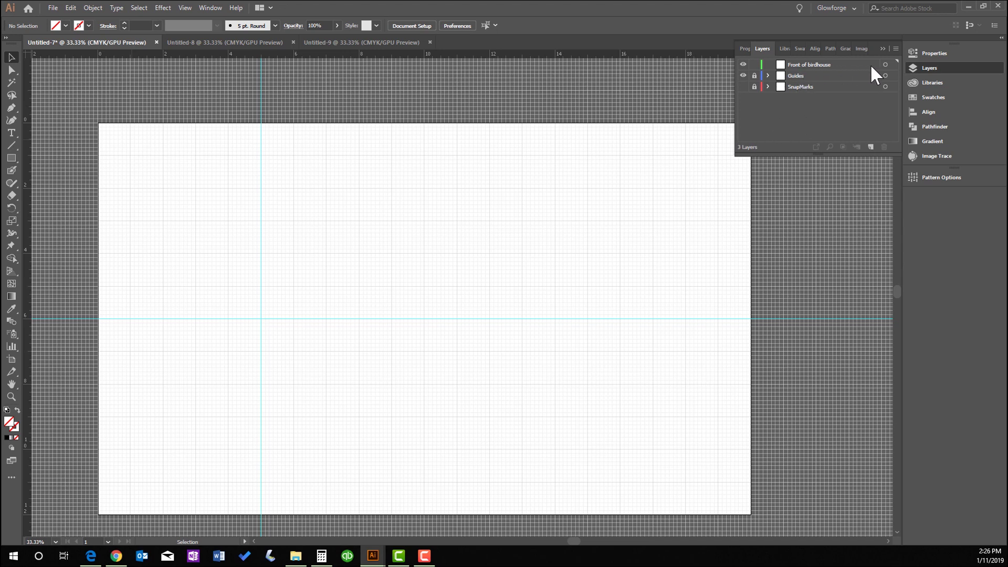
On the Front of birdhouse layer, draw a straight Pen segment from X 5 in, Y 11 in to X 1 in, Y 6 in.
click(886, 64)
click(812, 64)
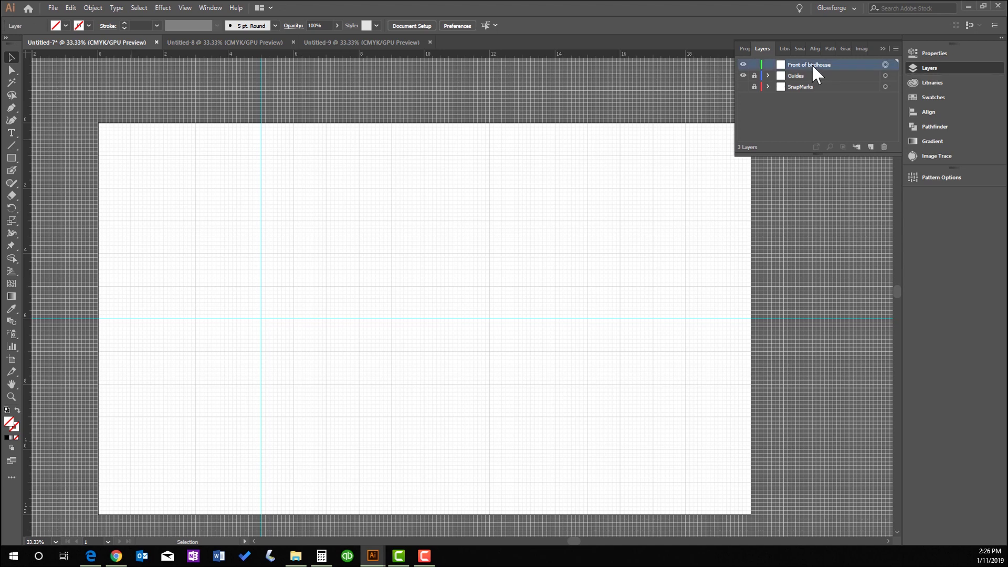
click(11, 108)
click(261, 482)
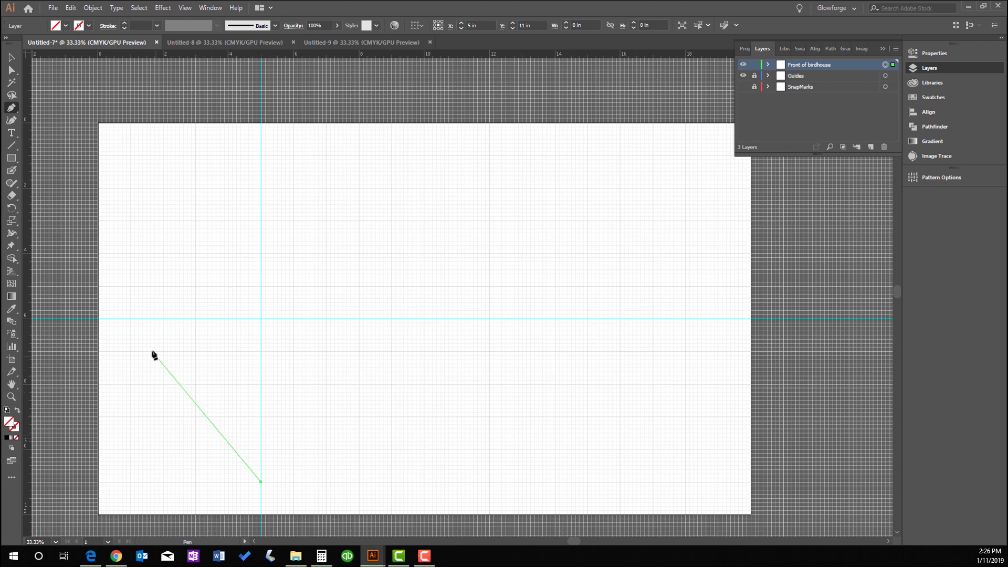
click(130, 318)
key(Escape)
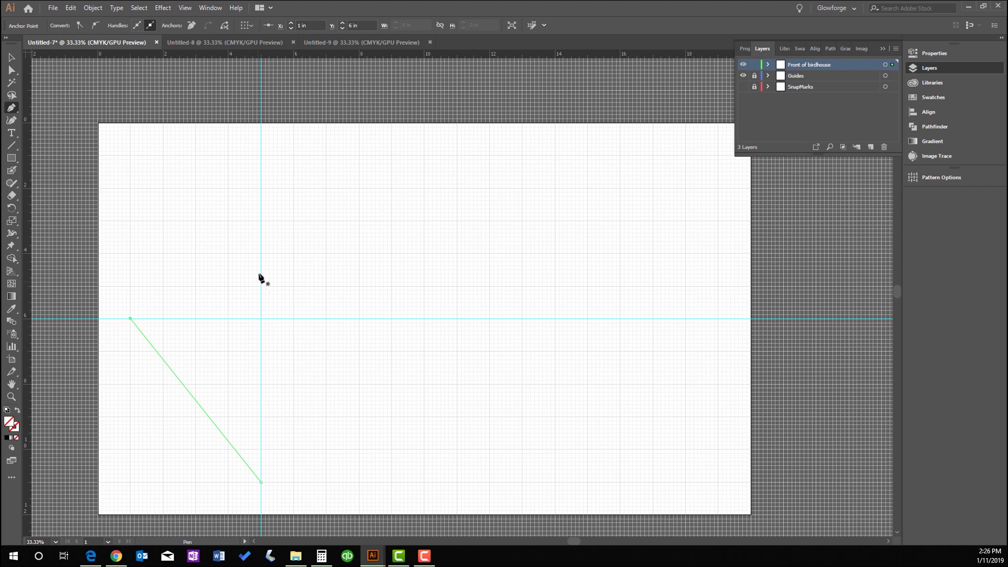
Draw an inward-curving Pen segment from X 5 in, Y 2 in on the vertical guide to the straight line's end at X 1 in, Y 6 in.
ctrl+click(261, 191)
click(261, 188)
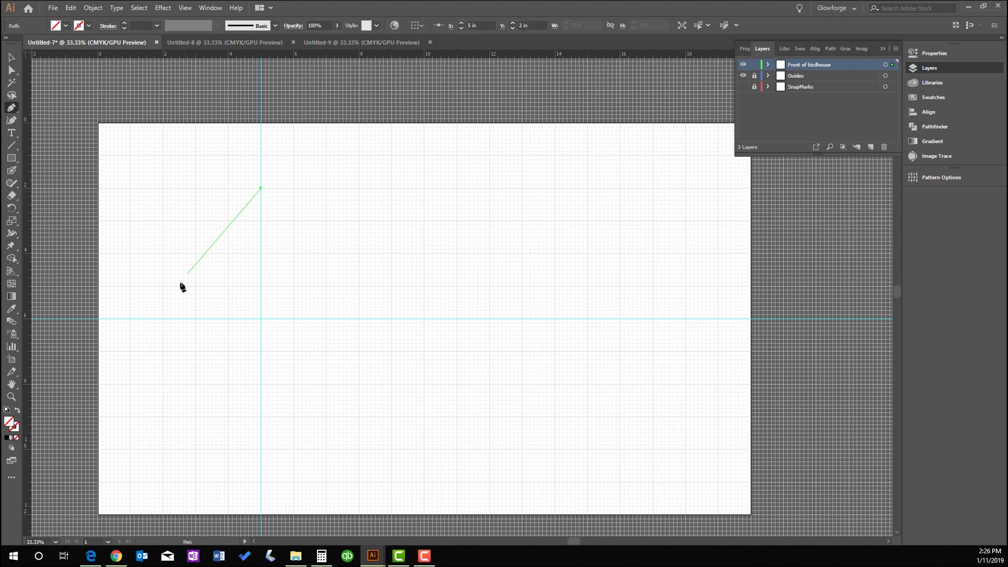
click(130, 318)
drag(131, 319, 30, 364)
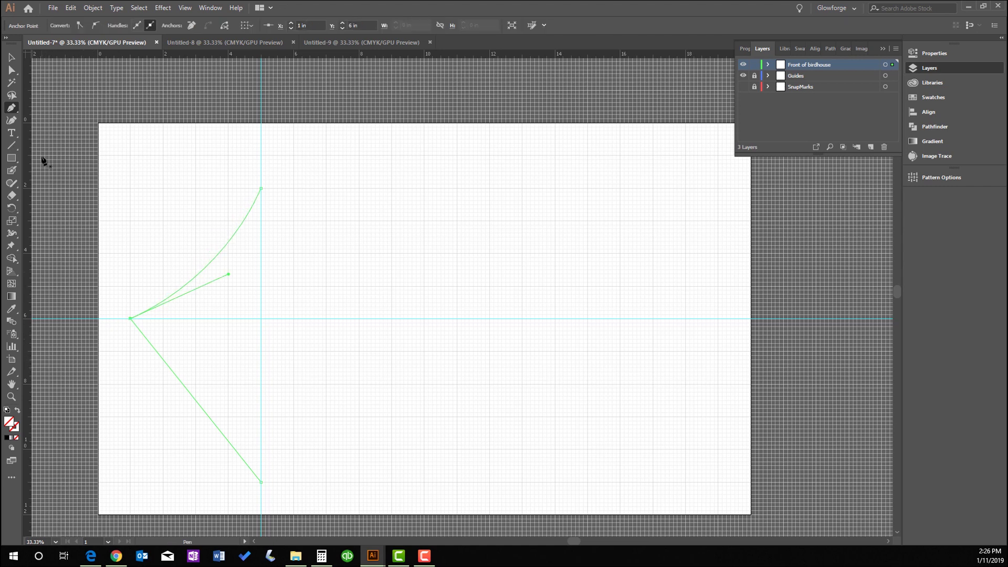
Give the whole half-birdhouse outline a red stroke.
click(12, 57)
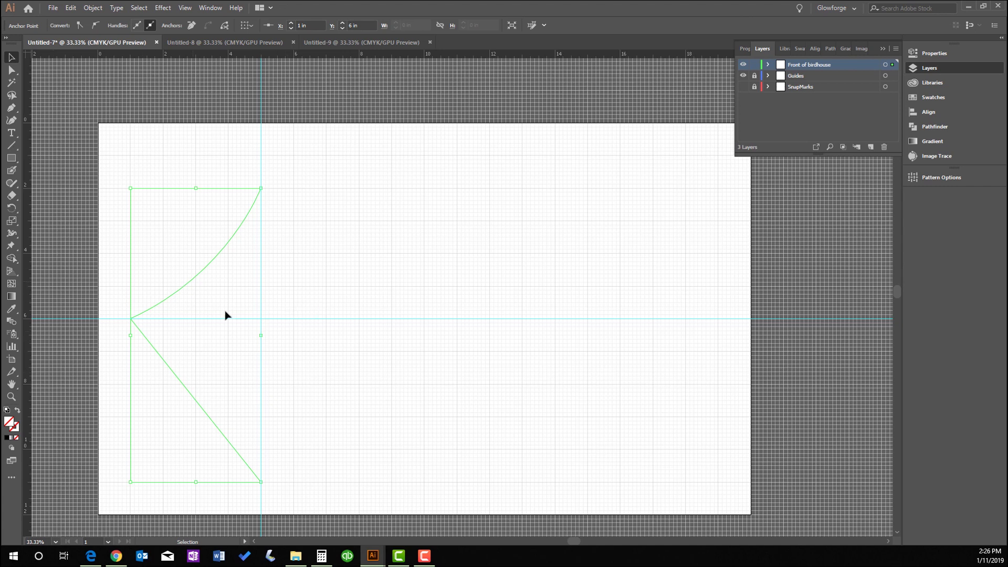
click(278, 251)
drag(157, 208, 215, 462)
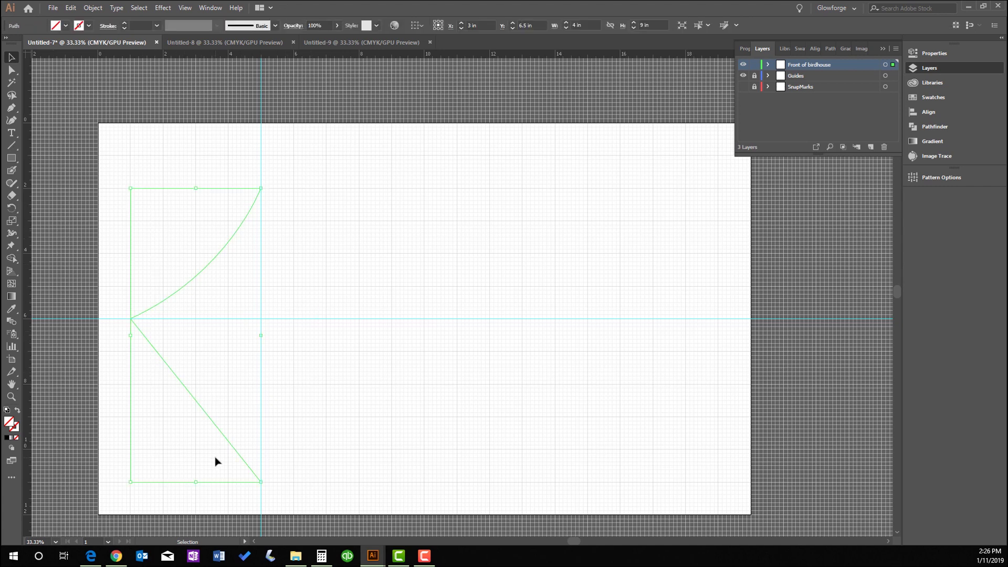
click(90, 25)
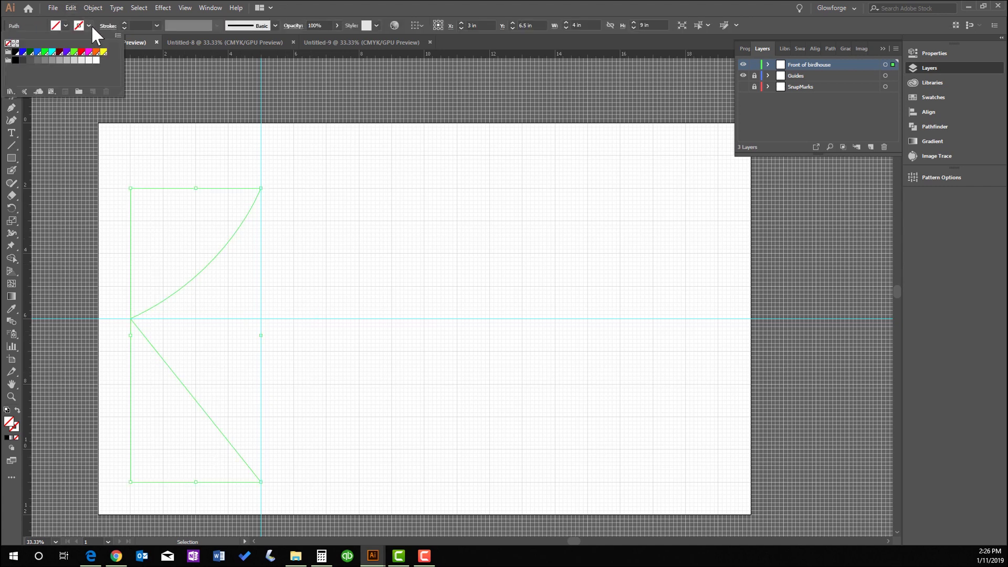
click(82, 56)
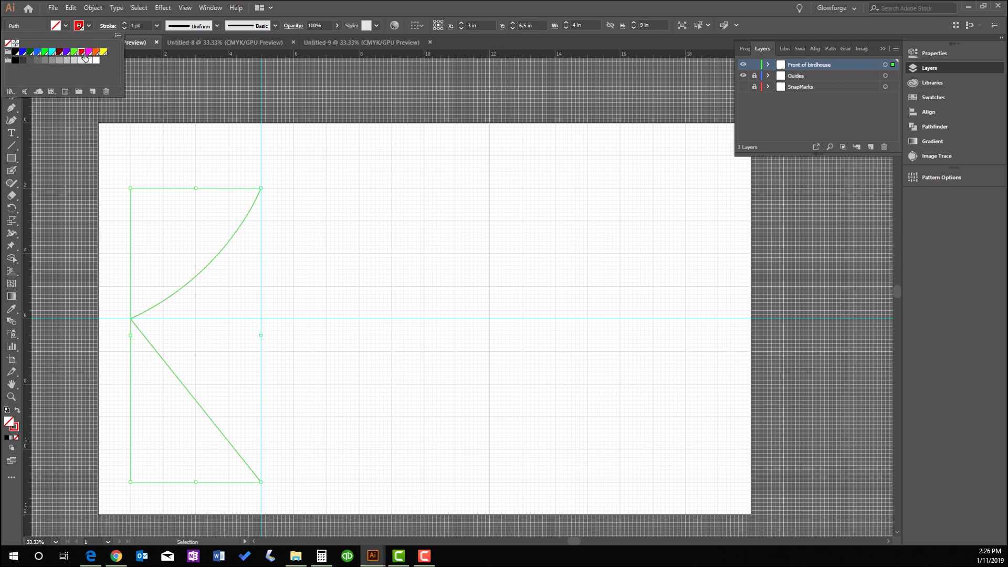
click(205, 169)
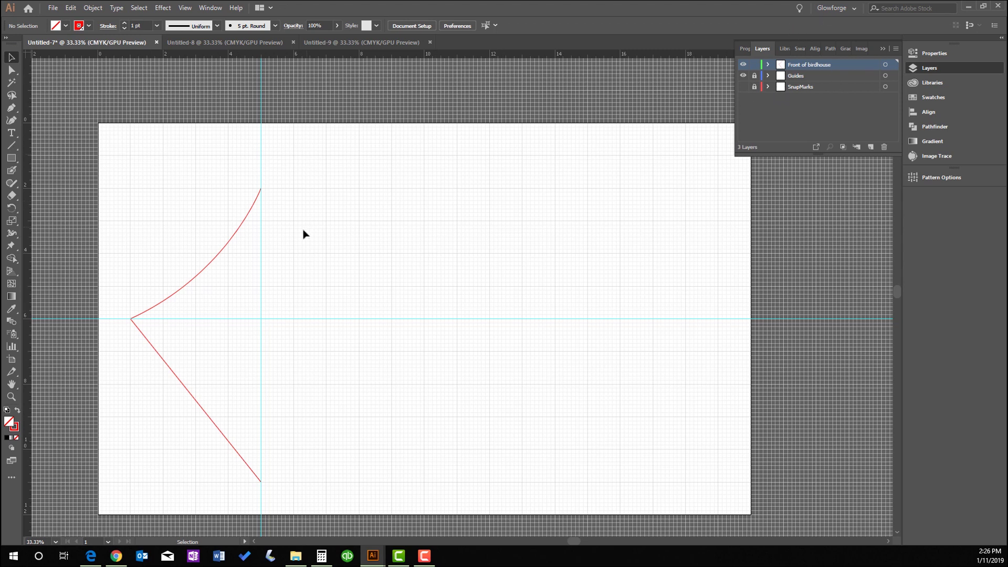
click(768, 65)
click(767, 65)
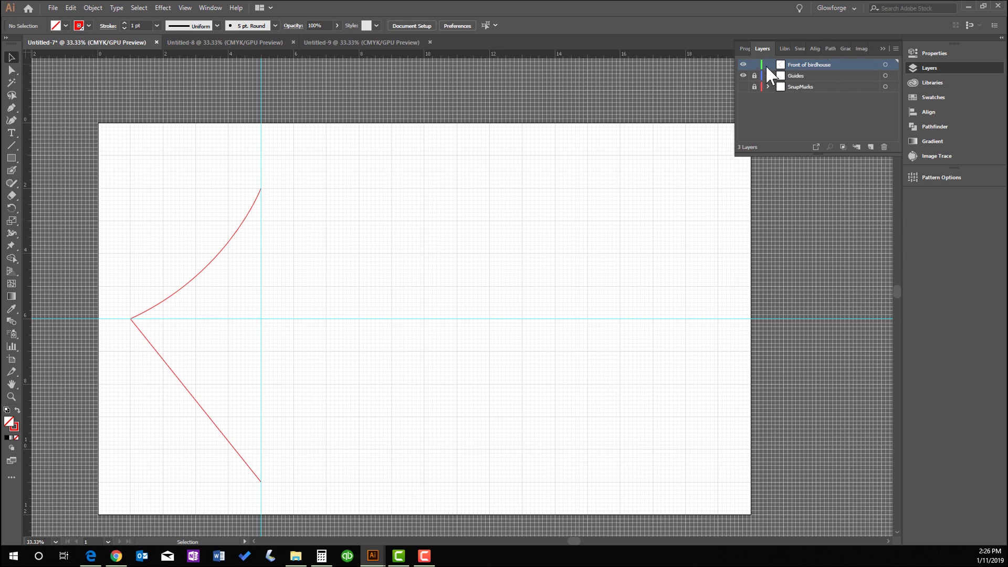
Copy the half-birdhouse outline and paste the copy in front of the original.
click(210, 268)
click(74, 7)
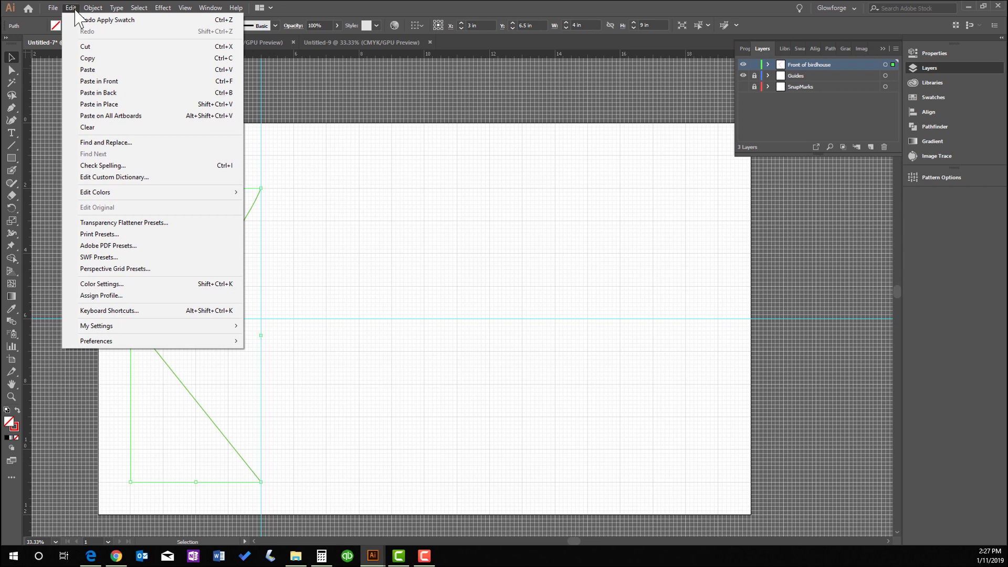
click(86, 58)
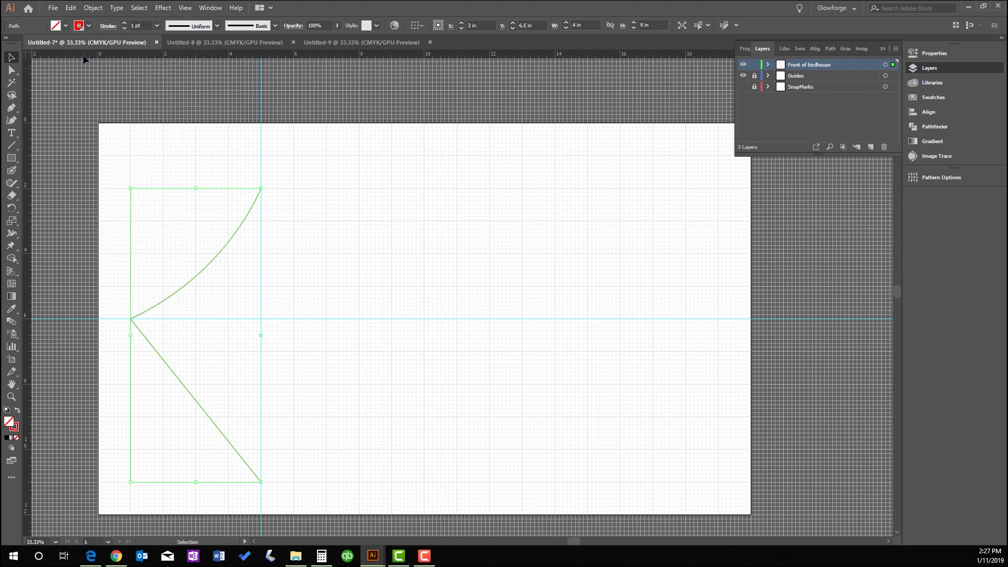
click(71, 5)
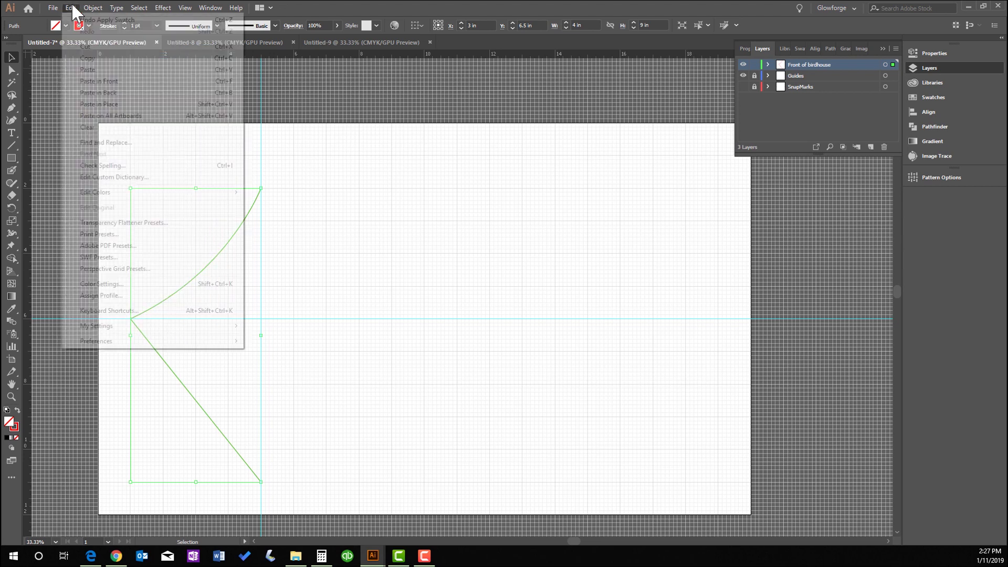
click(112, 82)
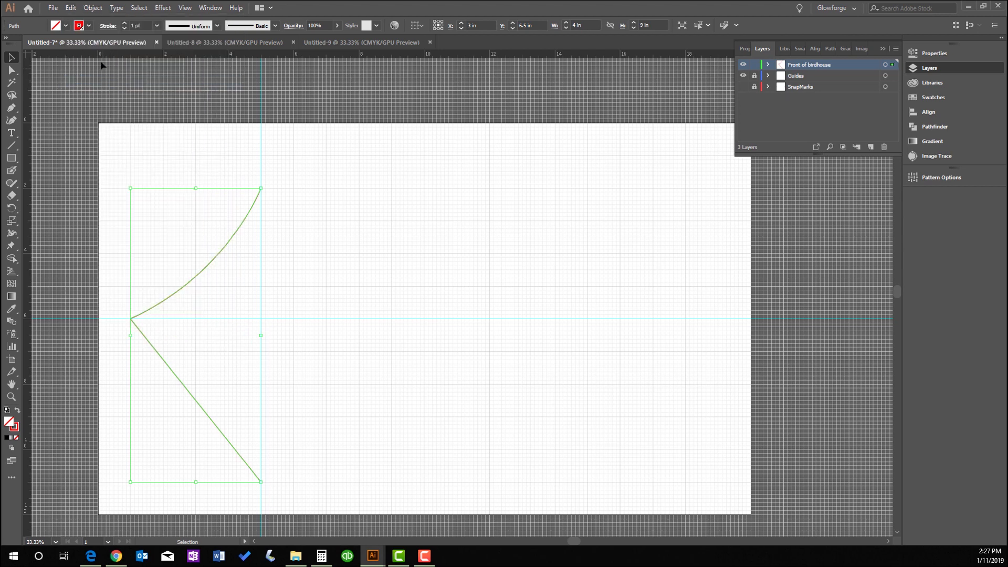
Reflect the pasted half-birdhouse outline across the vertical axis.
click(94, 6)
mouse_move(159, 22)
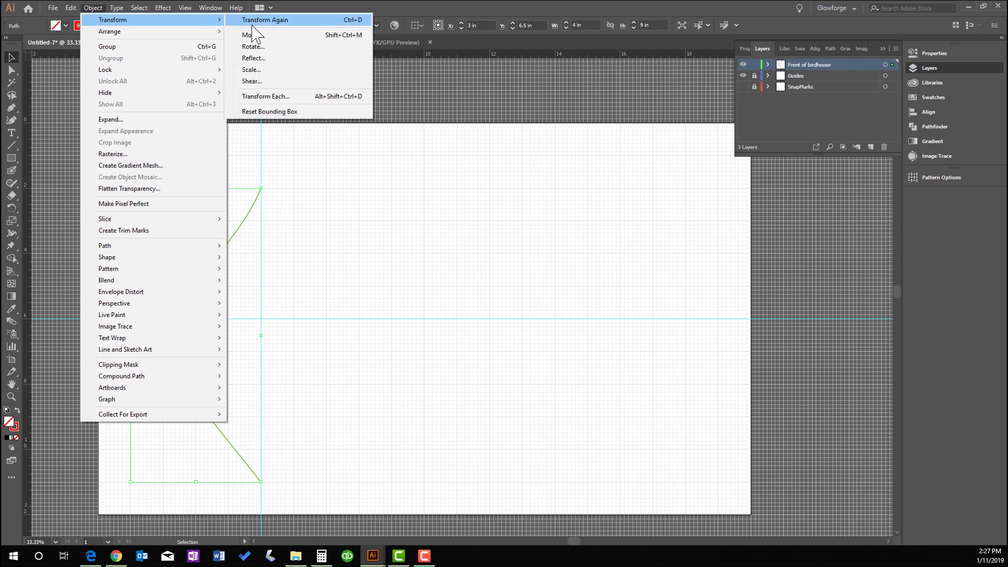
click(253, 58)
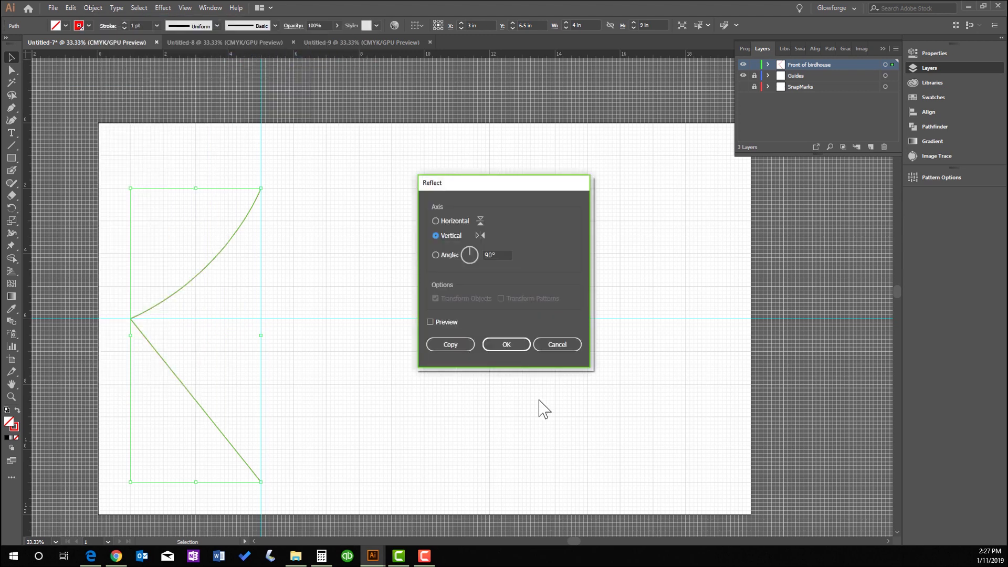
click(505, 342)
Move the mirrored half right to X 7 in so its ends meet the original half on the vertical guide.
key(Right)
key(Right)
key(Right)
key(Right)
key(Right)
key(Right)
key(Right)
key(Right)
key(Right)
key(Right)
key(Right)
key(Right)
key(Right)
key(Right)
key(Right)
key(Right)
key(Right)
key(Right)
key(Right)
key(Right)
key(Right)
key(Right)
key(Right)
key(Right)
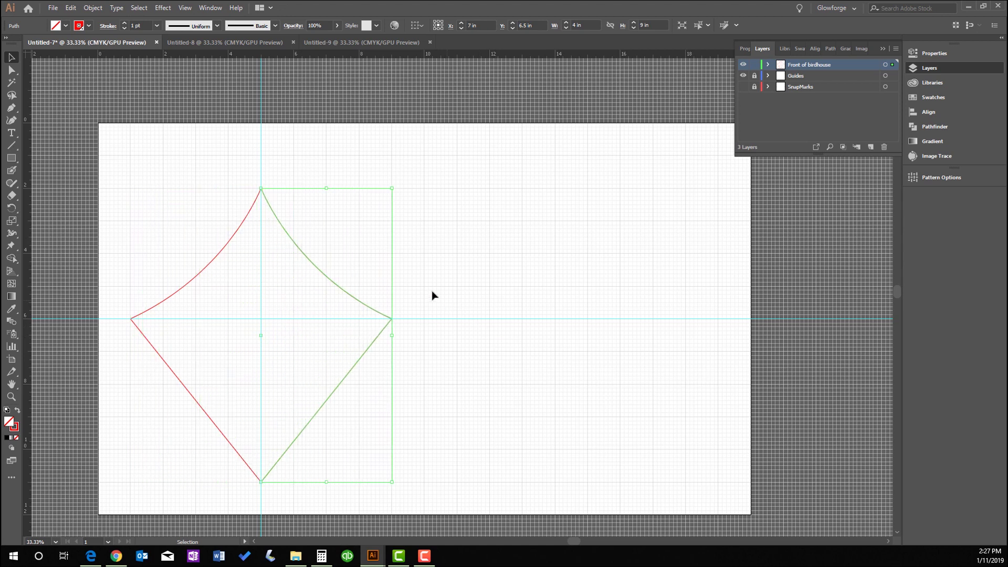
click(450, 278)
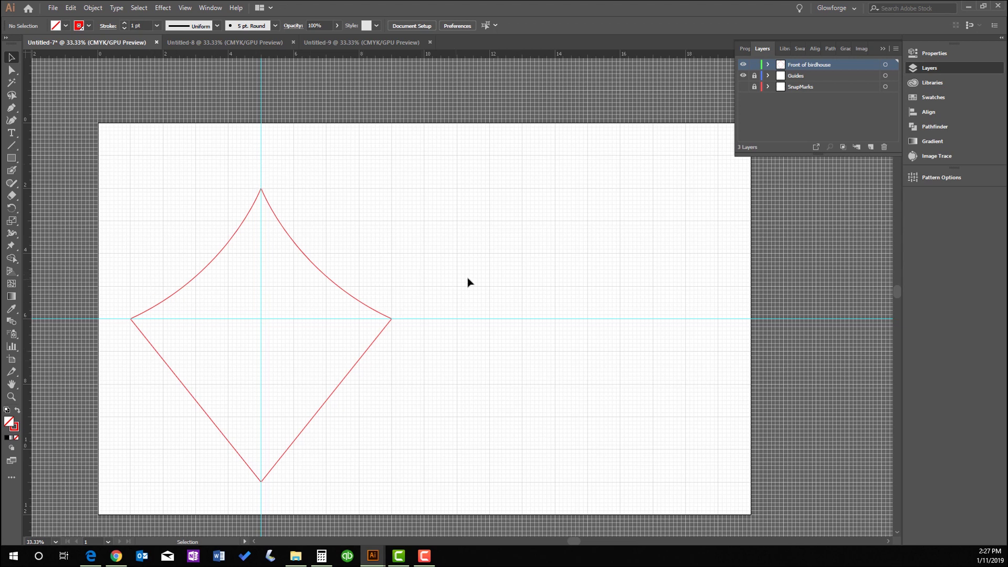
Select both half outlines on the Front of birdhouse layer and unite them into one closed shape.
click(768, 64)
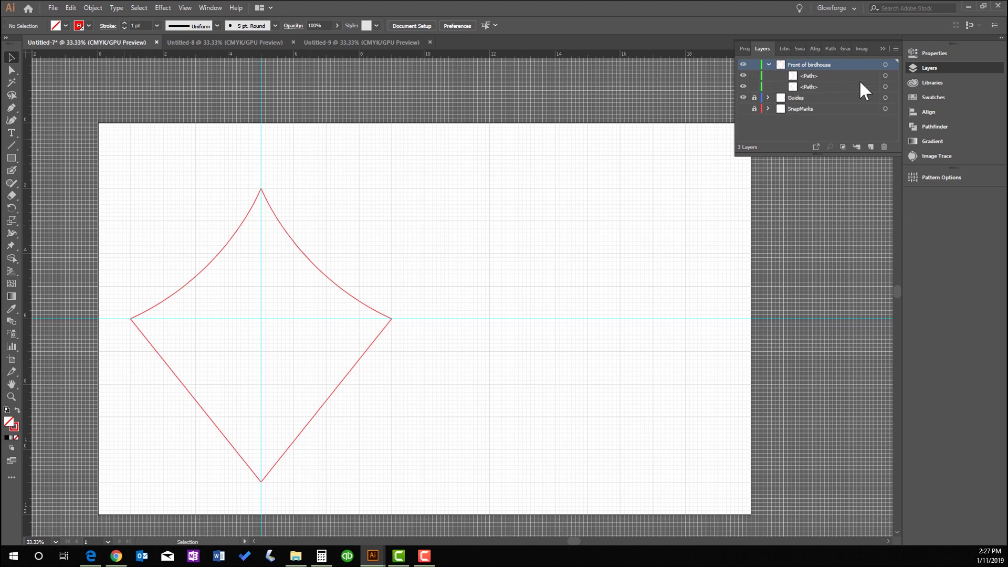
click(886, 75)
shift+click(886, 87)
click(932, 128)
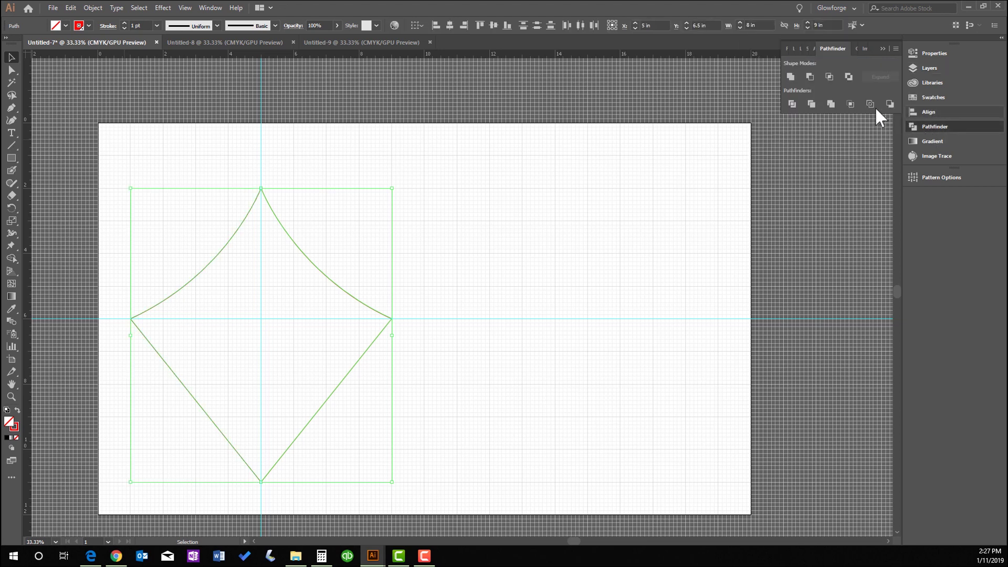
click(791, 78)
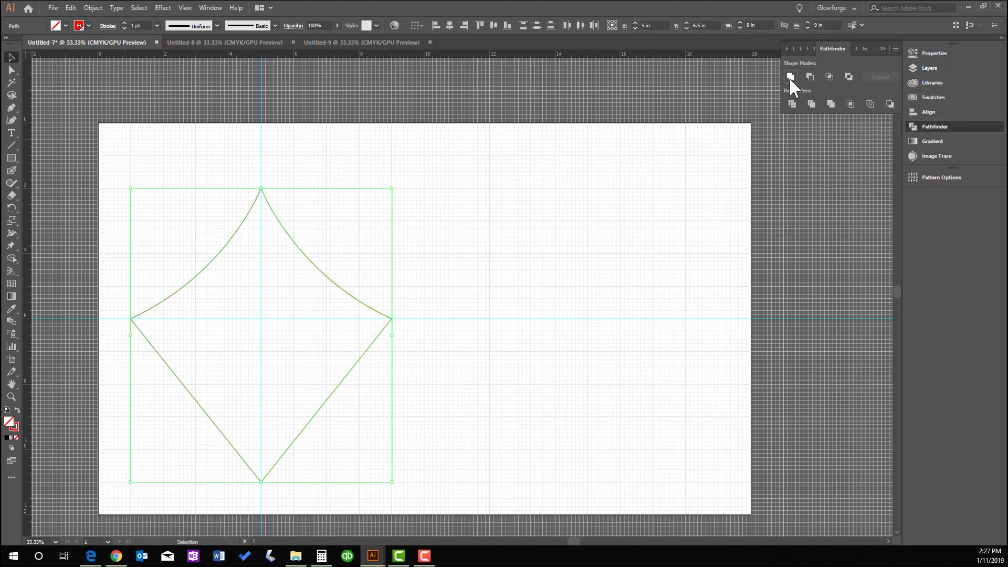
click(418, 196)
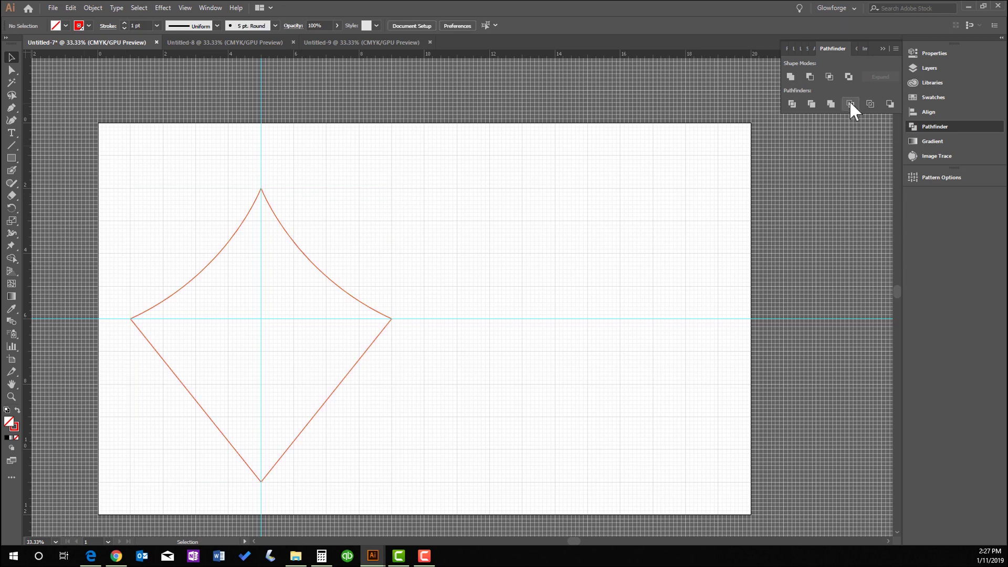
click(916, 70)
click(769, 64)
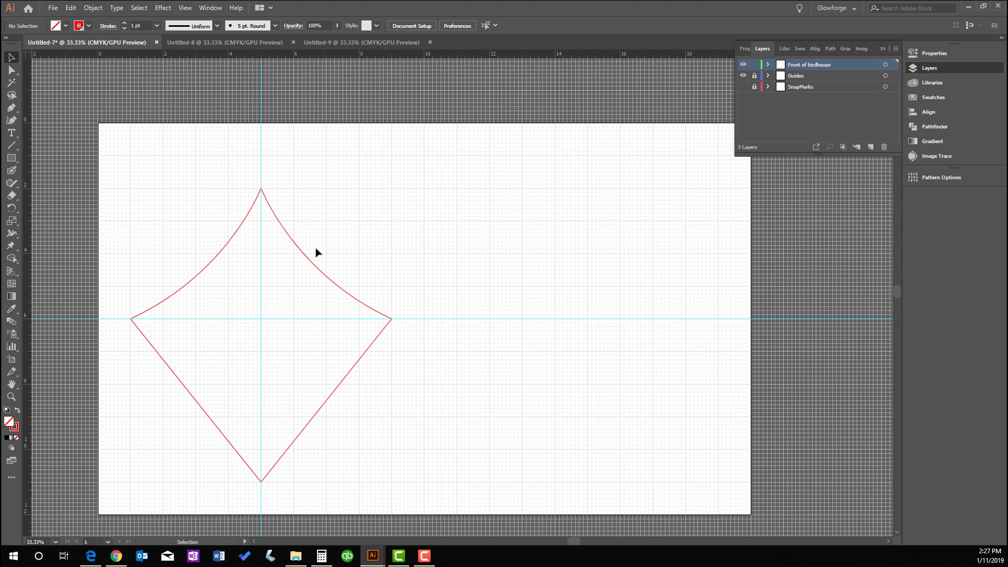
Offset the united birdhouse outline inward by -0.125 in and give the new inner path a blue stroke.
click(293, 243)
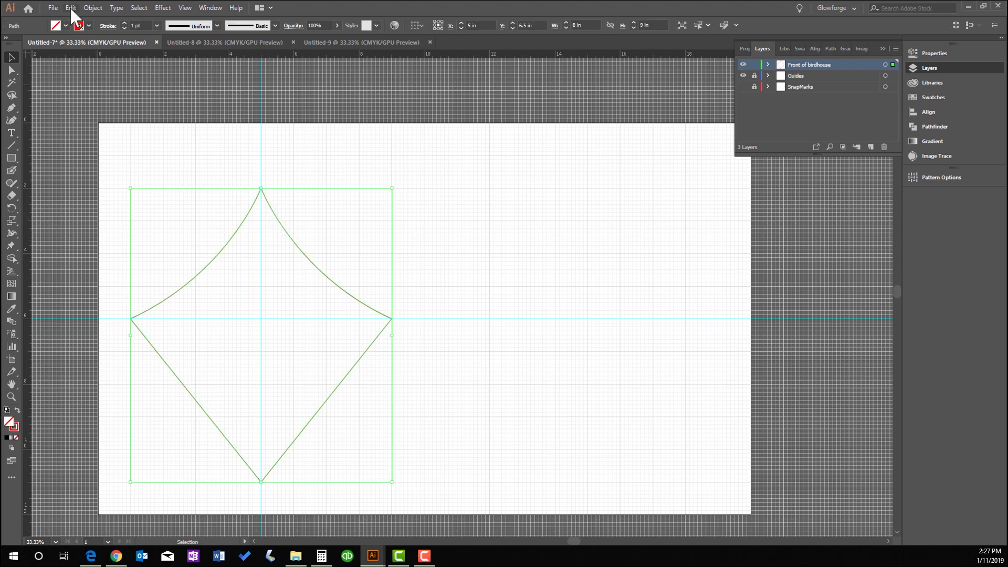
click(93, 7)
mouse_move(121, 246)
click(248, 284)
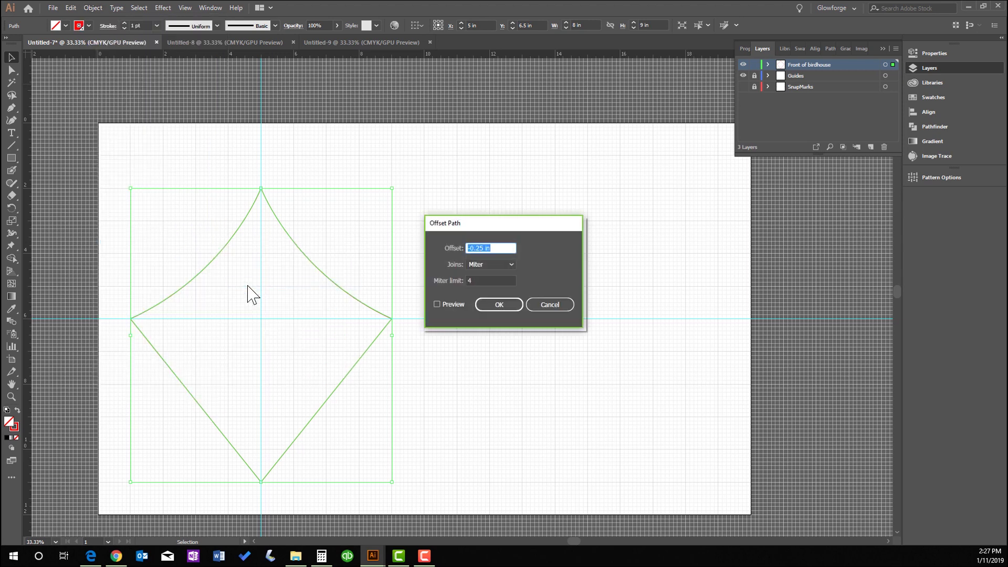
text(-.125)
click(515, 304)
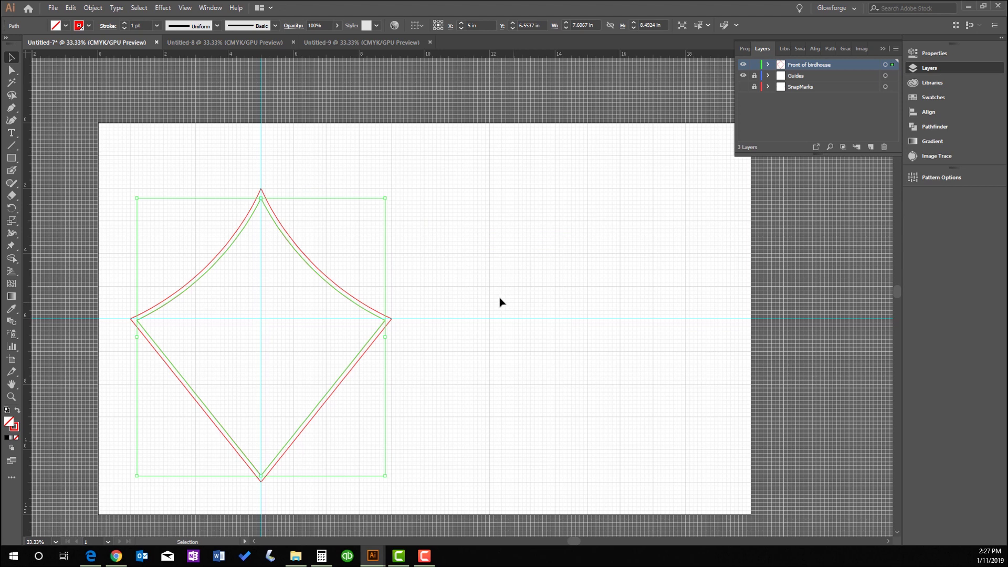
click(89, 25)
click(23, 52)
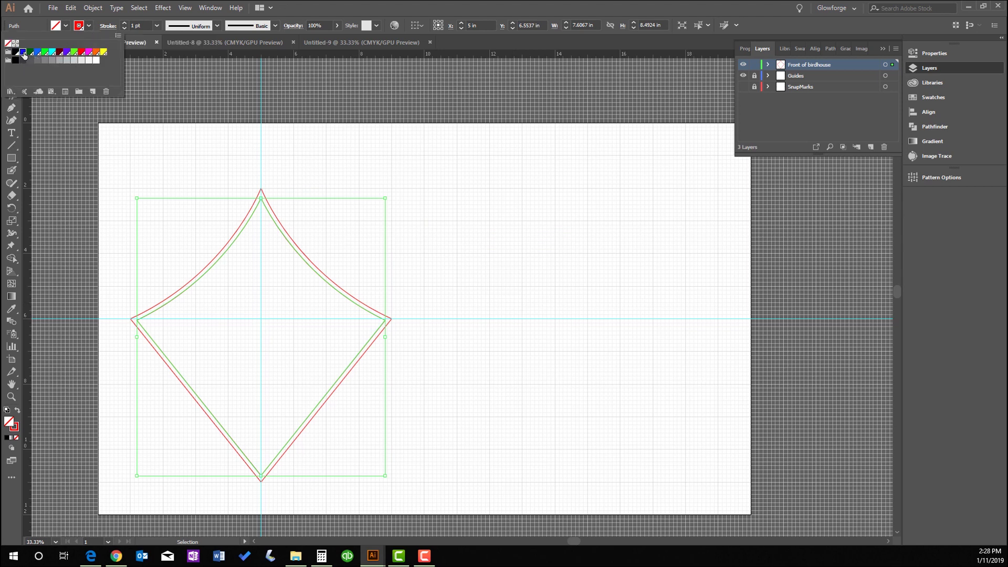
Offset the blue inner path by another -0.125 in to make a second blue outline.
click(96, 7)
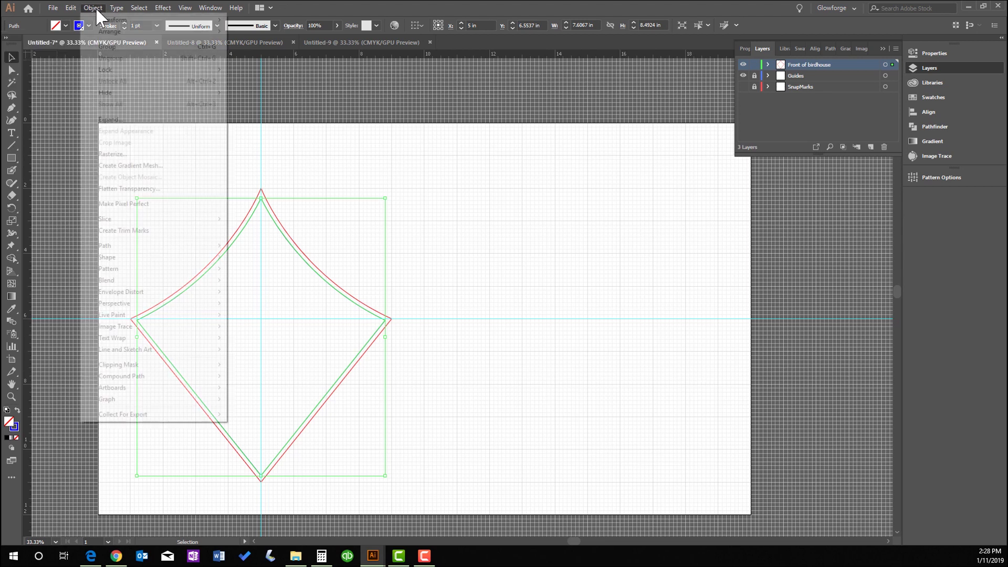
mouse_move(175, 251)
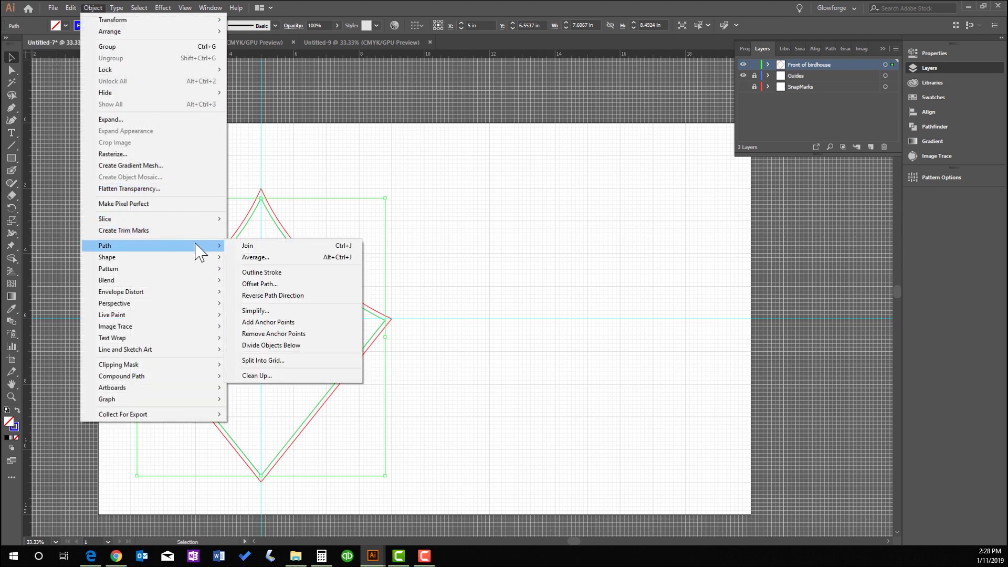
click(267, 282)
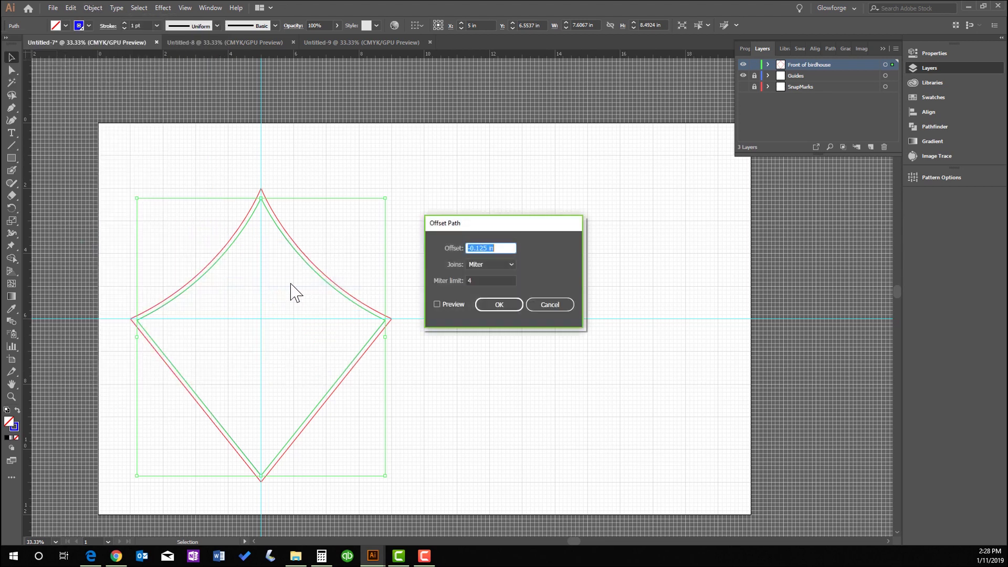
click(497, 308)
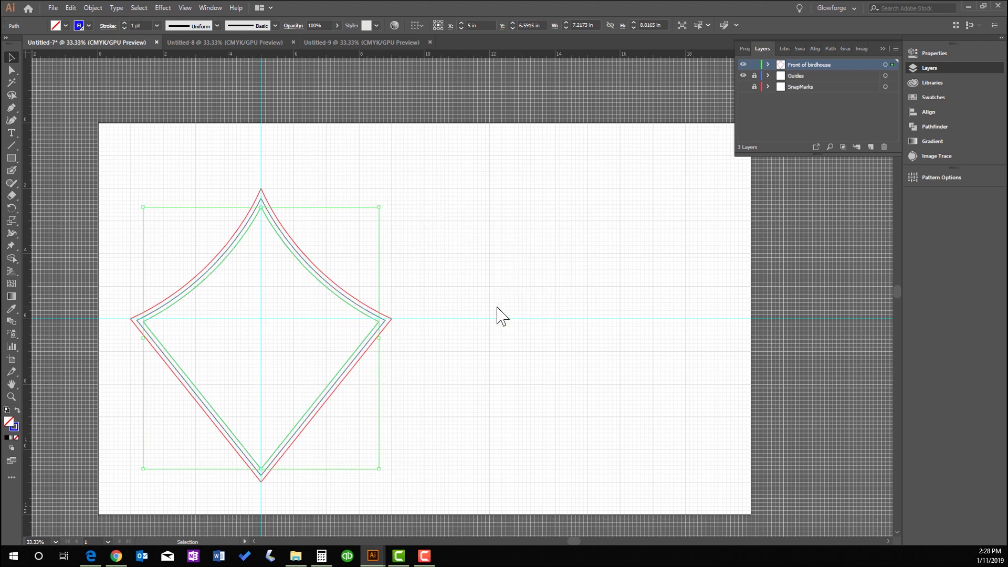
click(436, 248)
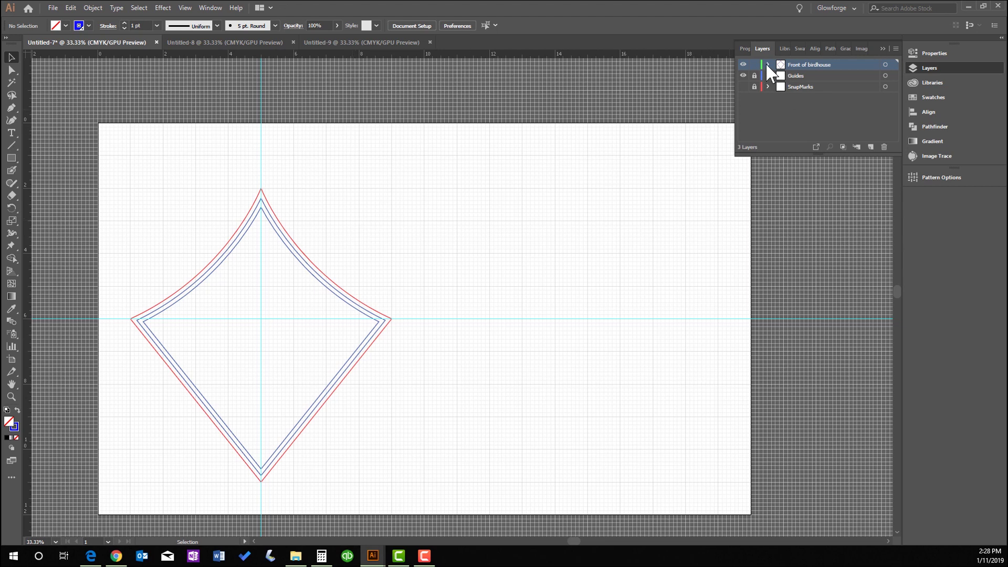
Create a new layer and move the two blue offset paths into it from the Front of birdhouse layer.
click(870, 147)
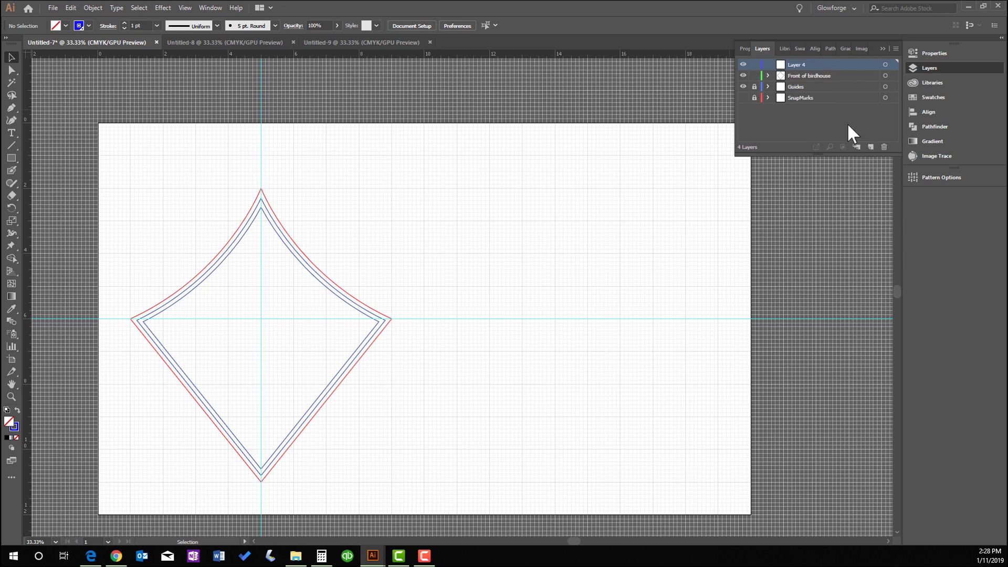
click(768, 76)
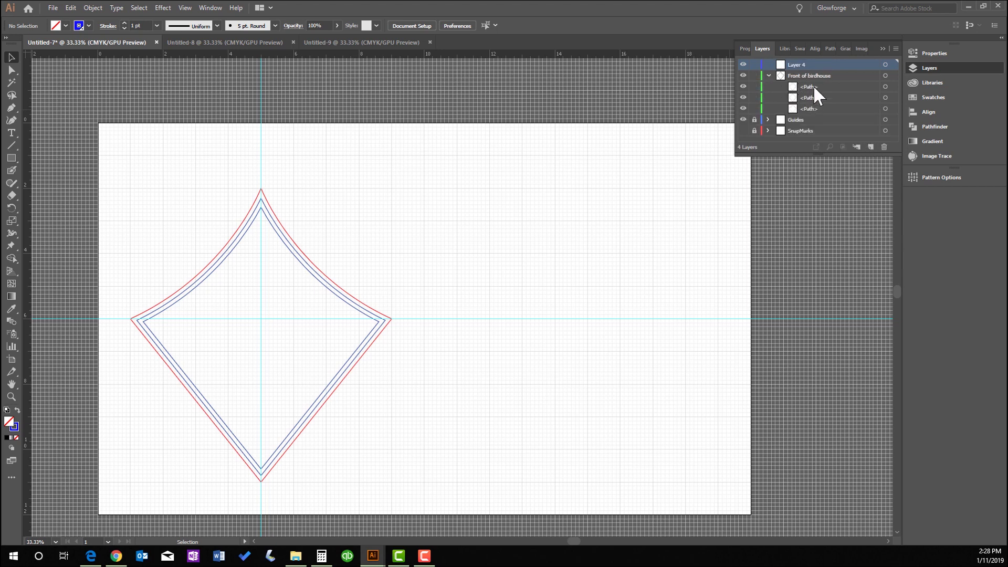
click(815, 86)
shift+click(812, 97)
drag(813, 86, 793, 69)
click(769, 77)
Rename the layer holding the blue paths as Etch.
double_click(797, 64)
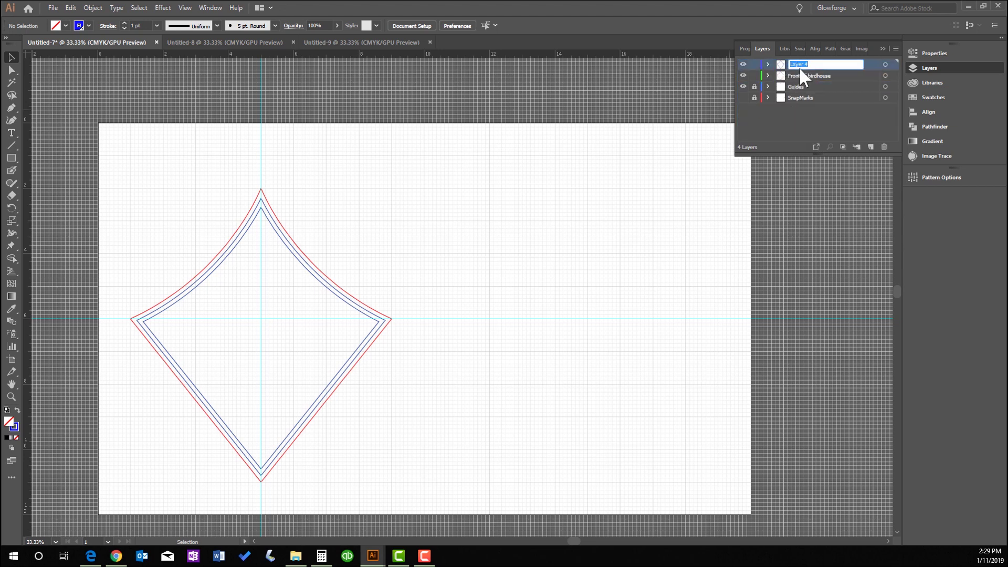
text(Etch)
click(847, 109)
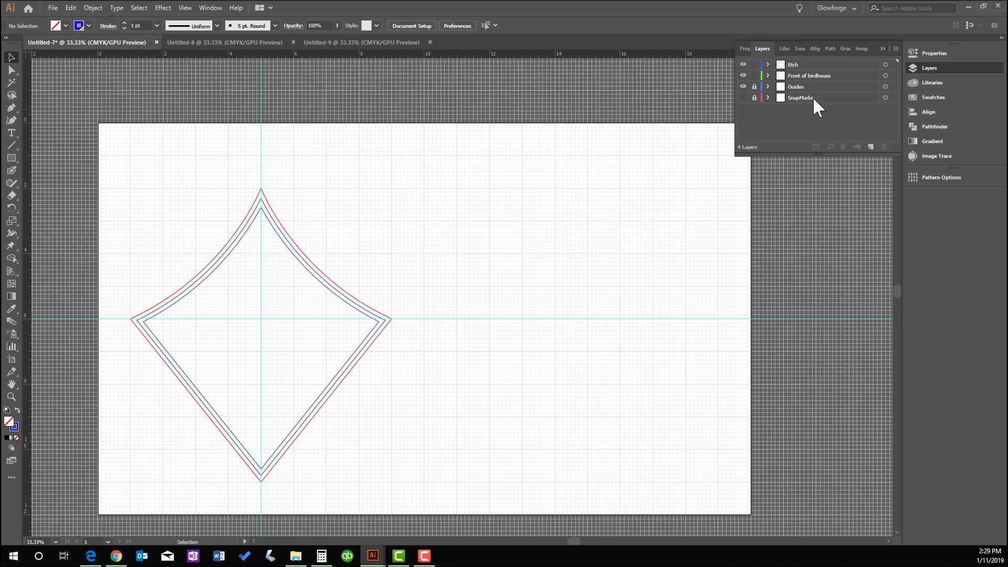
Lock and hide the Etch layer, placing it directly beneath the Front of birdhouse layer.
click(755, 65)
drag(805, 62, 809, 89)
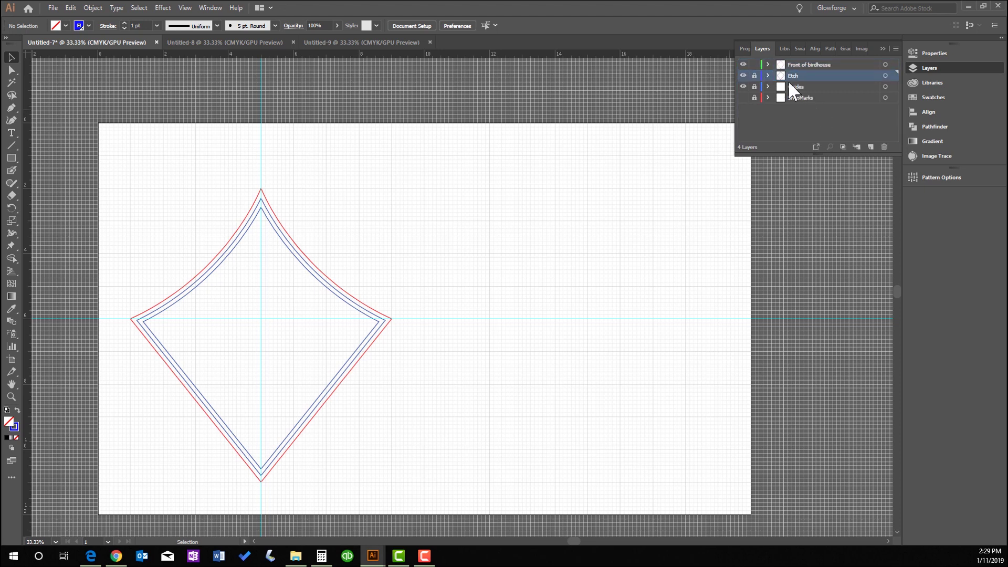
click(744, 75)
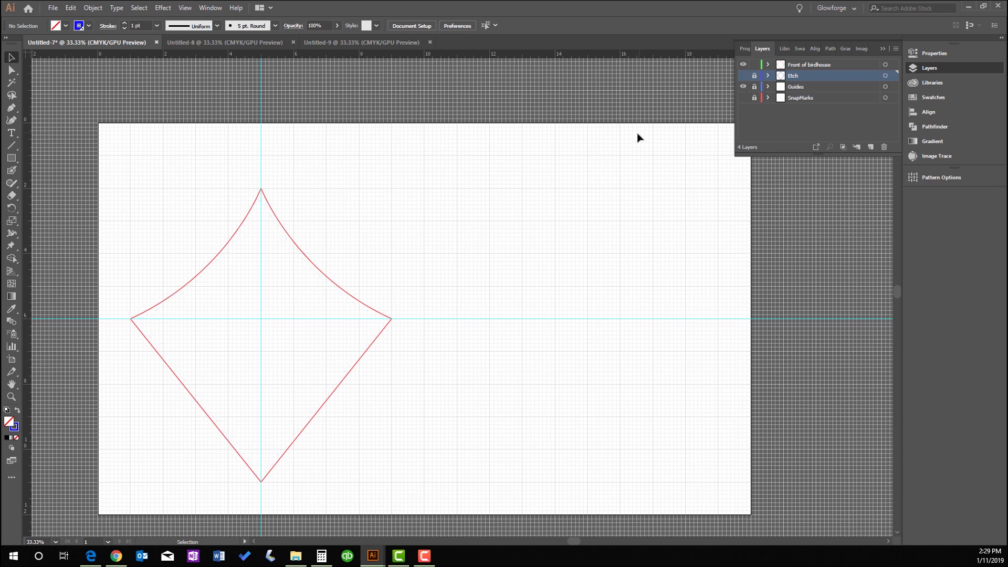
Offset the red outline on the Front of birdhouse layer by -0.25 in to add an inner red outline.
click(838, 64)
click(886, 64)
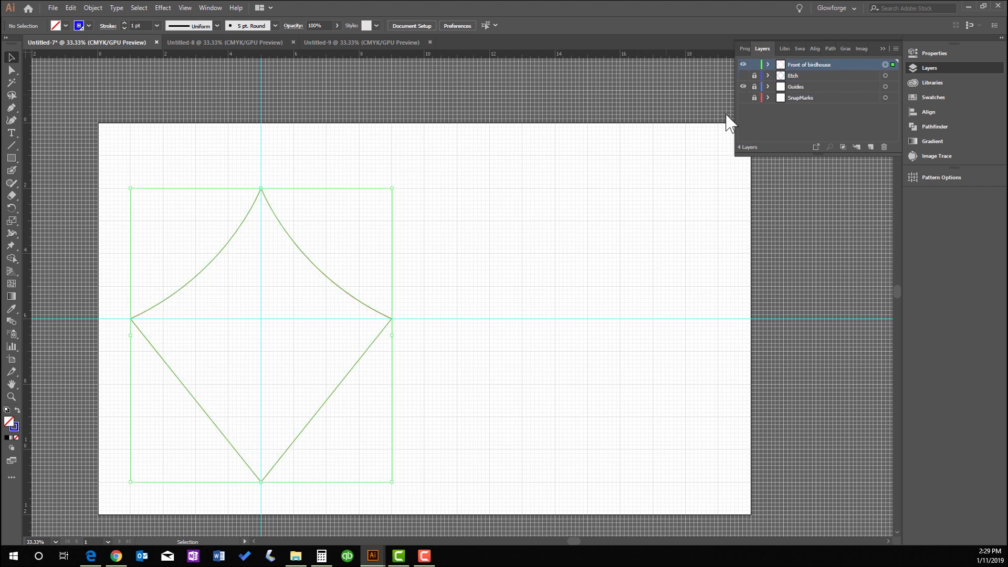
click(72, 10)
mouse_move(93, 8)
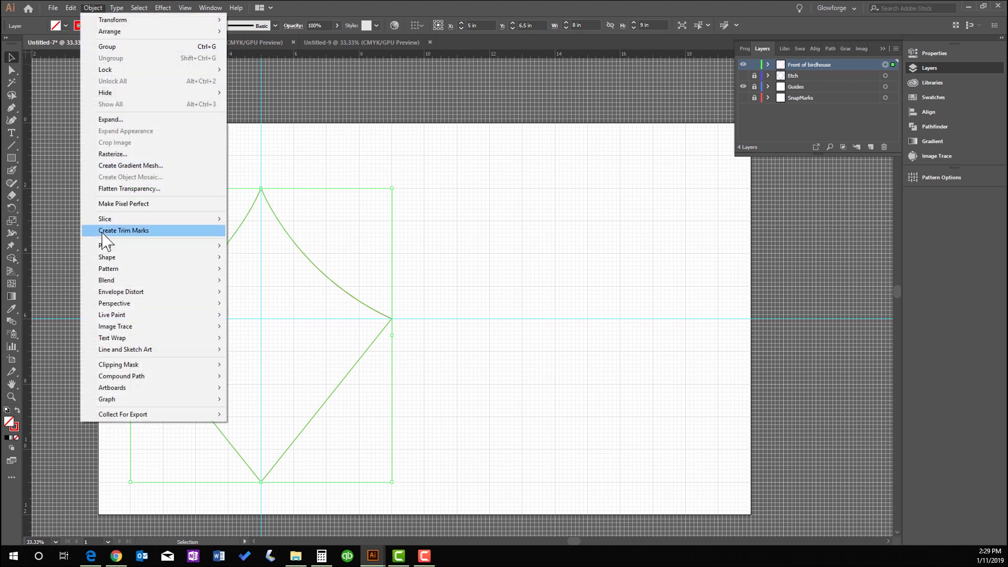
mouse_move(105, 246)
click(268, 284)
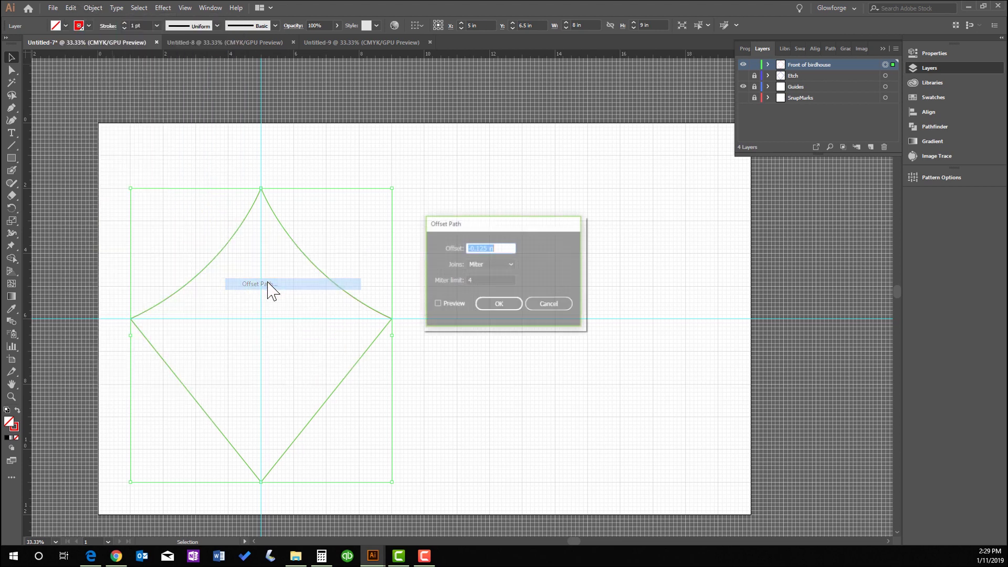
text(-.25)
click(488, 303)
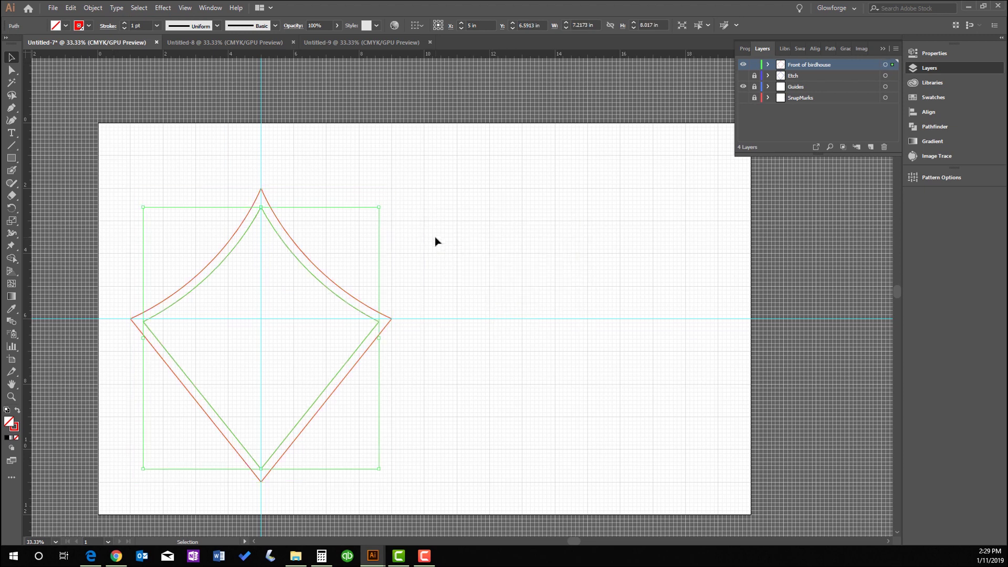
click(435, 241)
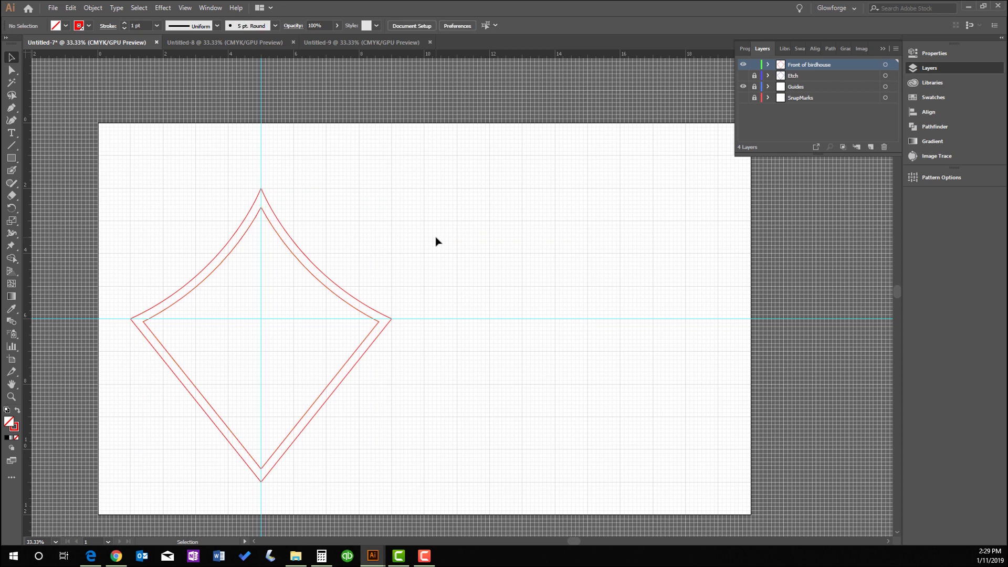
click(768, 64)
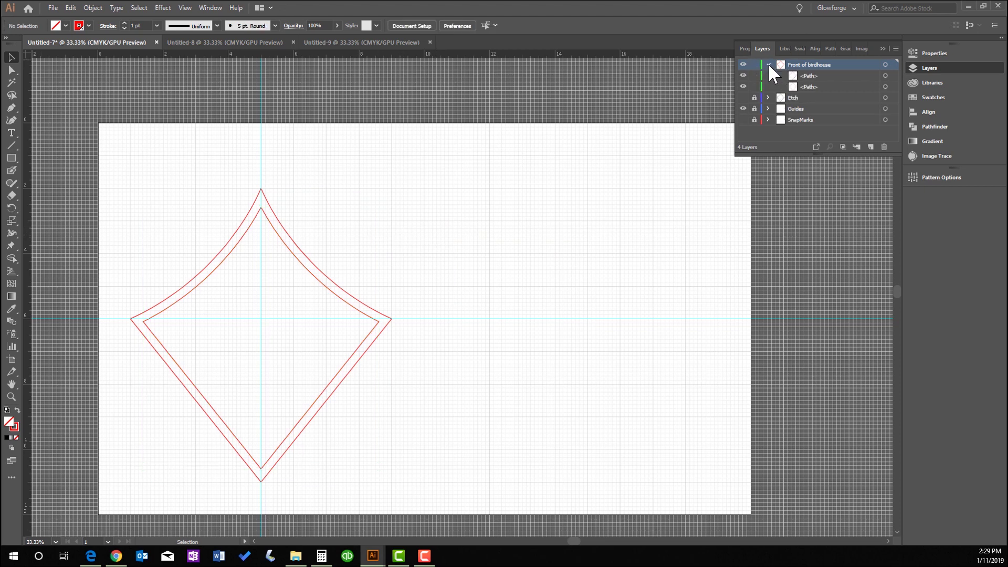
click(768, 64)
click(871, 147)
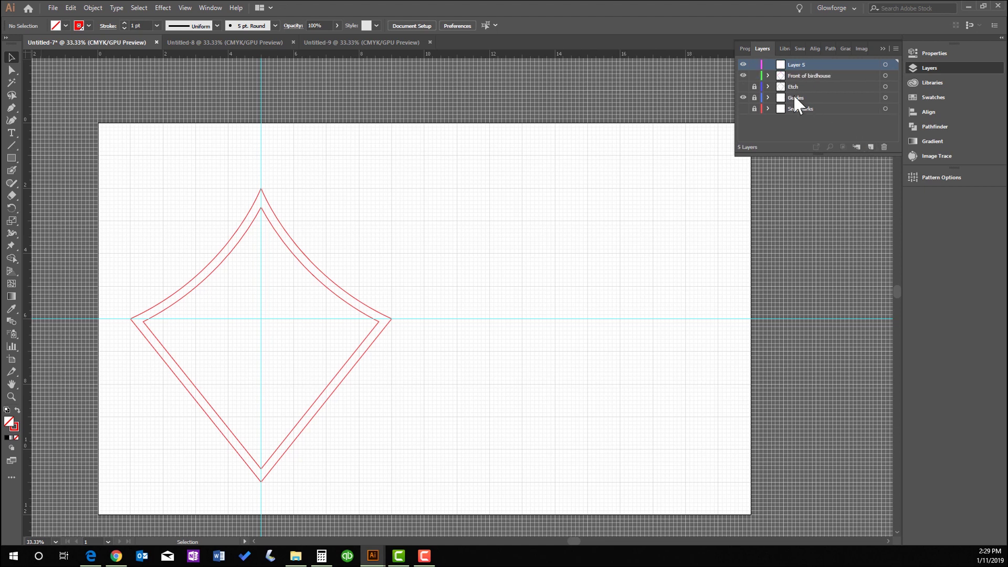
click(768, 75)
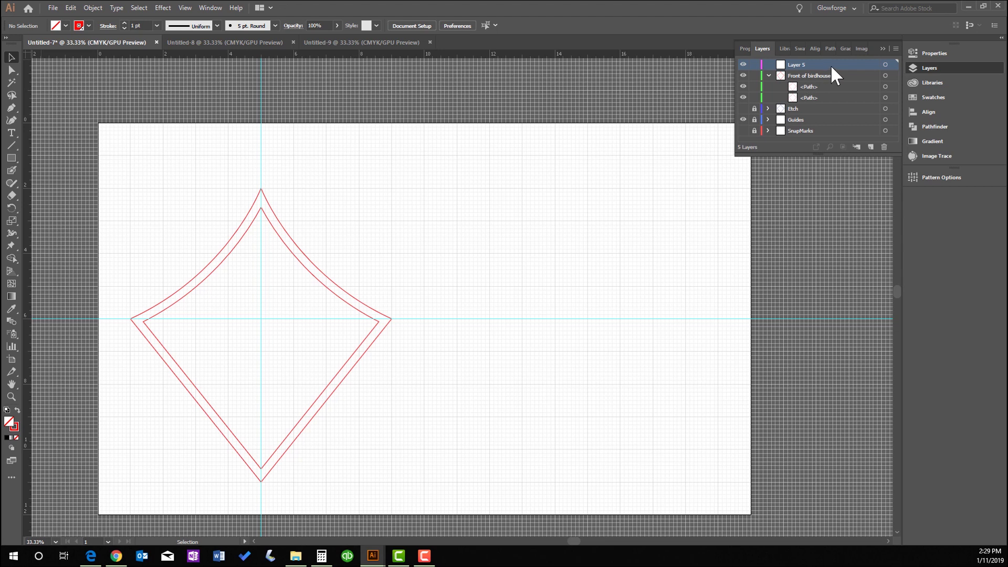
click(885, 147)
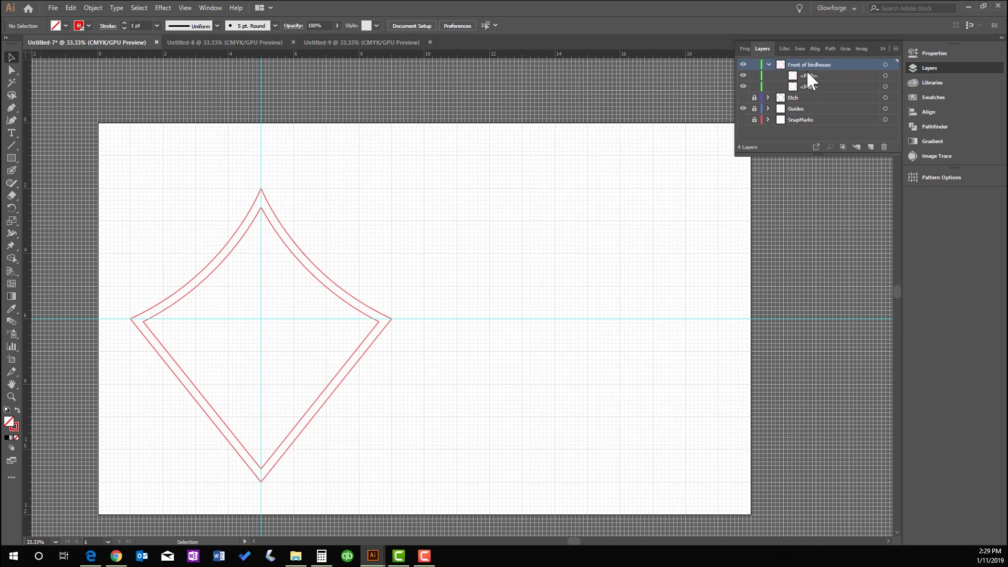
Duplicate the Front of birdhouse layer and rename the copy as Front Trim.
click(812, 63)
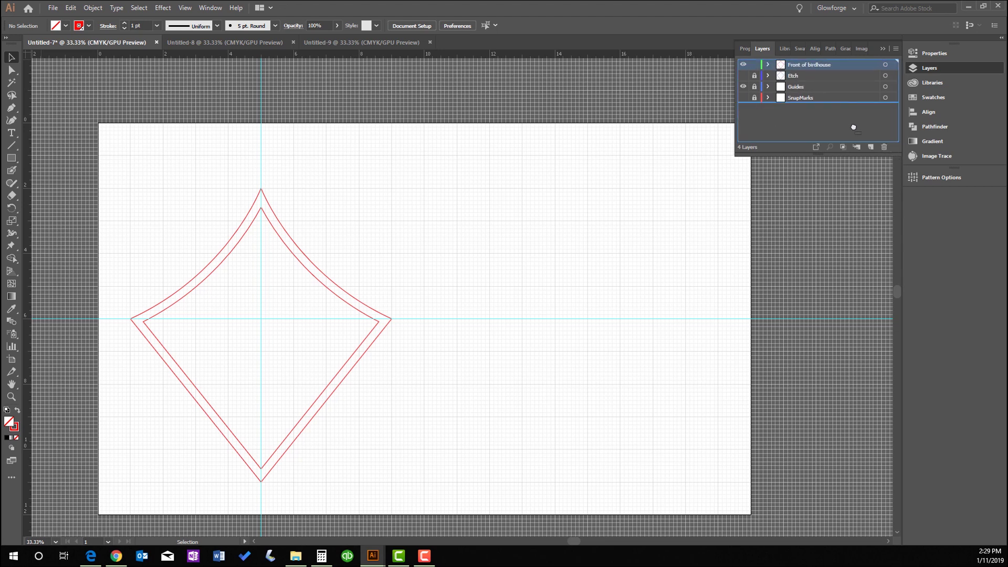
drag(871, 147, 871, 147)
double_click(806, 64)
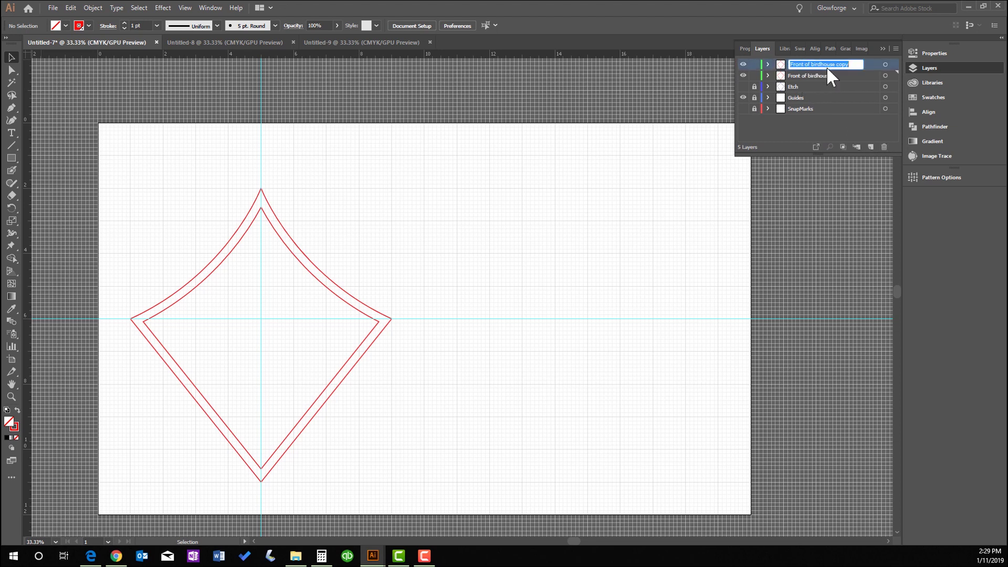
text(Trim)
click(828, 126)
Lock and hide the Front Trim layer, and place it directly beneath the Front of birdhouse layer.
click(753, 65)
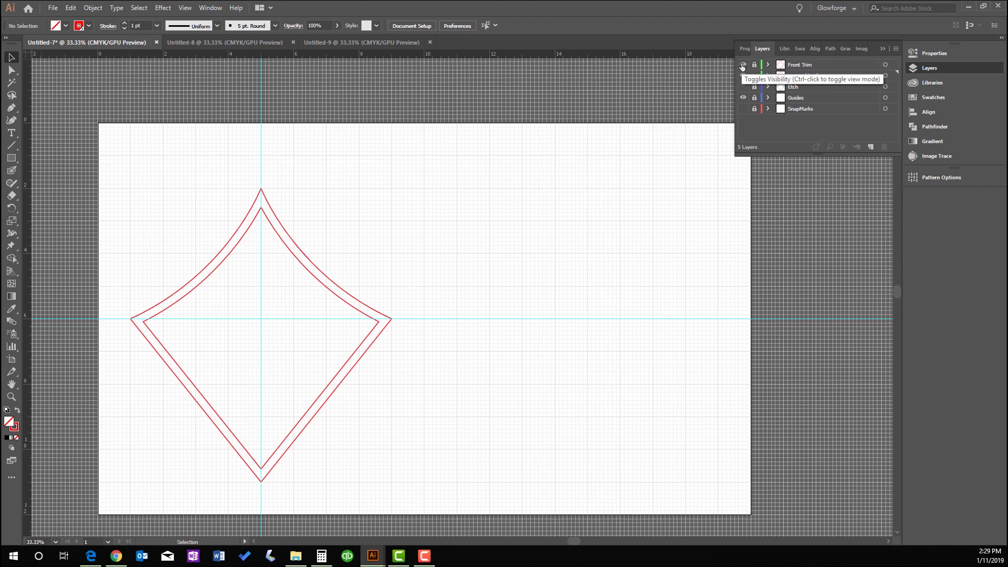
click(742, 64)
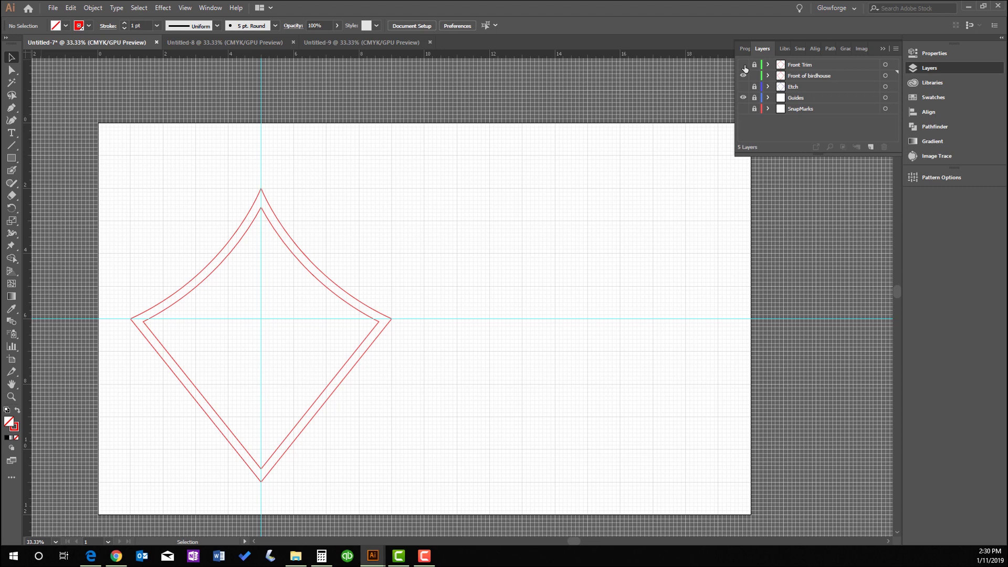
drag(802, 62, 796, 80)
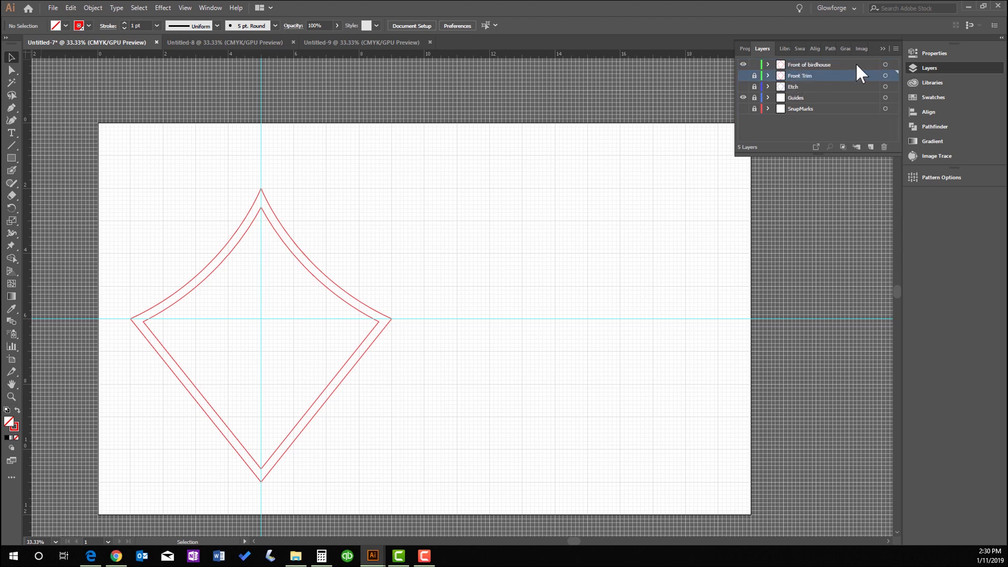
click(885, 65)
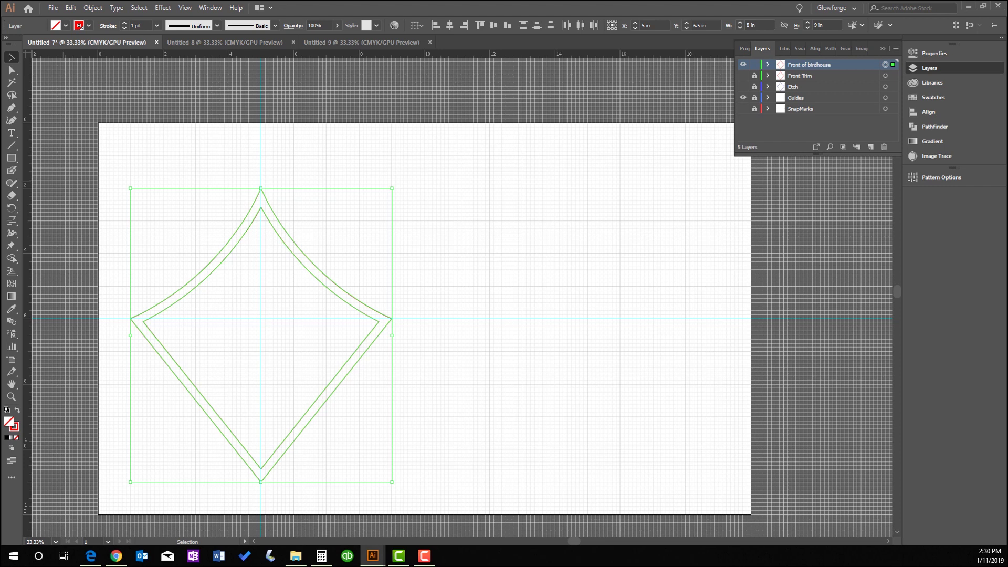
Switch to Chrome to read the recommended birdhouse hole sizes per bird species, and return to Illustrator.
click(116, 556)
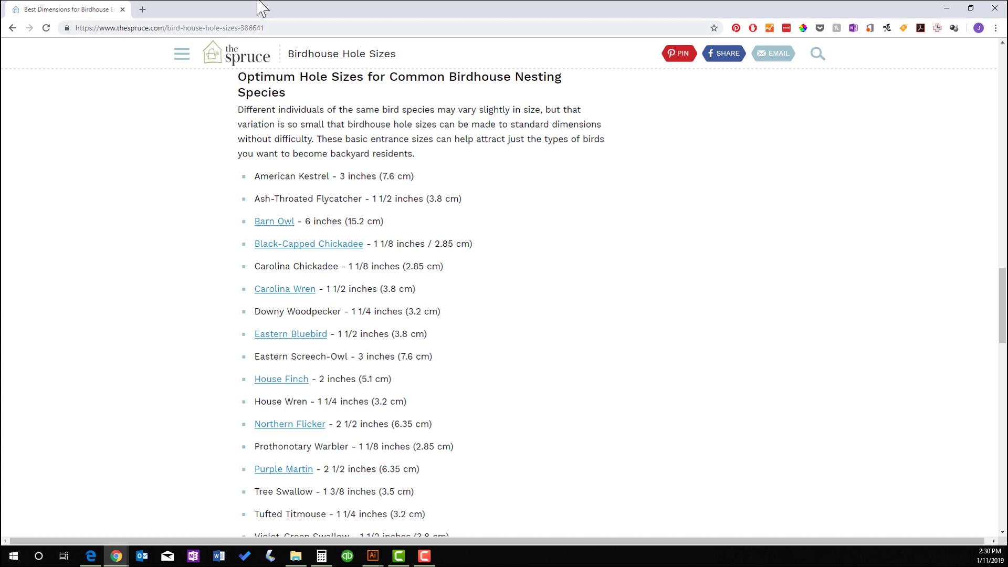
key(super+Down)
key(super+Down)
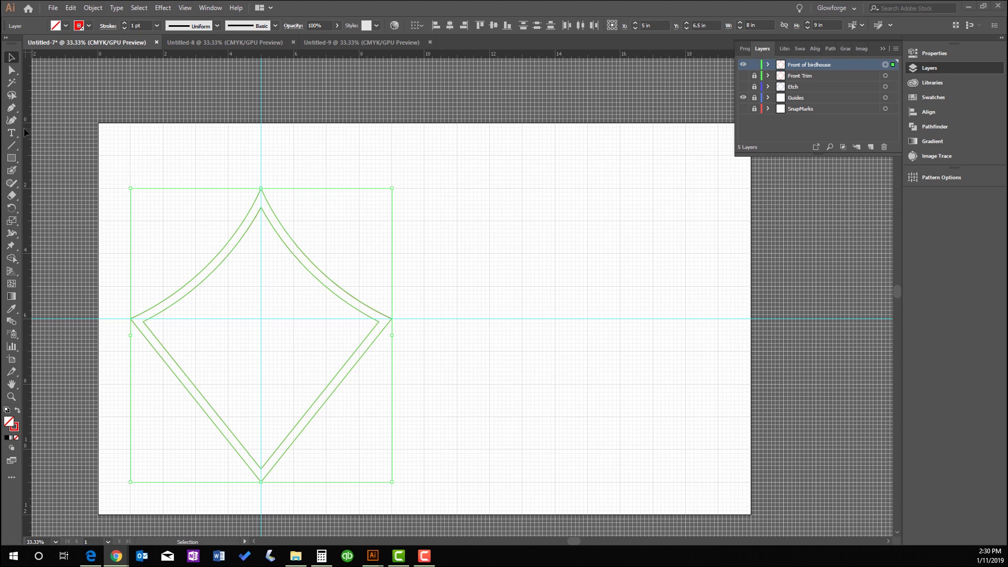
Add a new layer and draw a 1.5 in by 1.5 in circle on it inside the birdhouse front with the Ellipse tool.
click(11, 157)
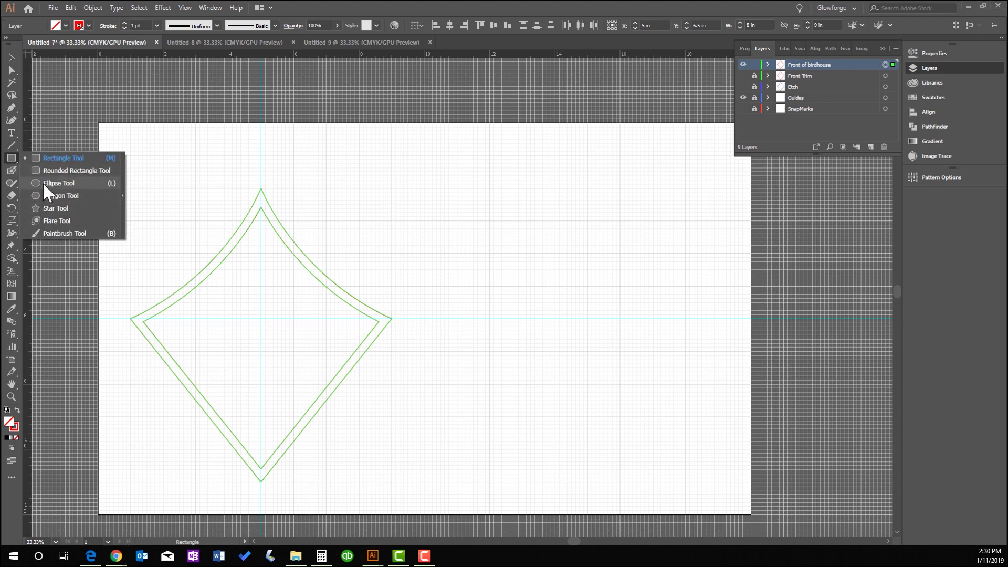
click(42, 182)
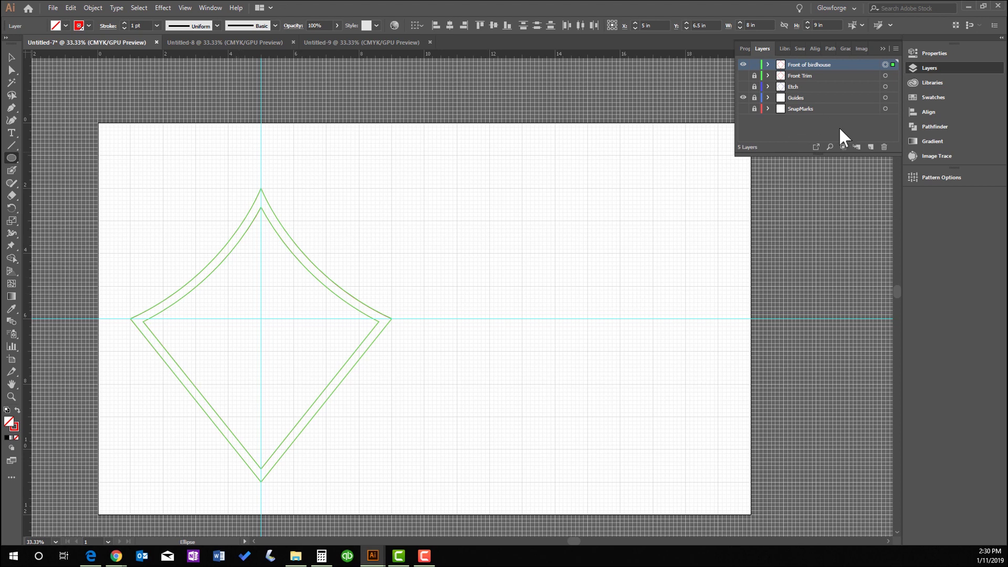
click(870, 145)
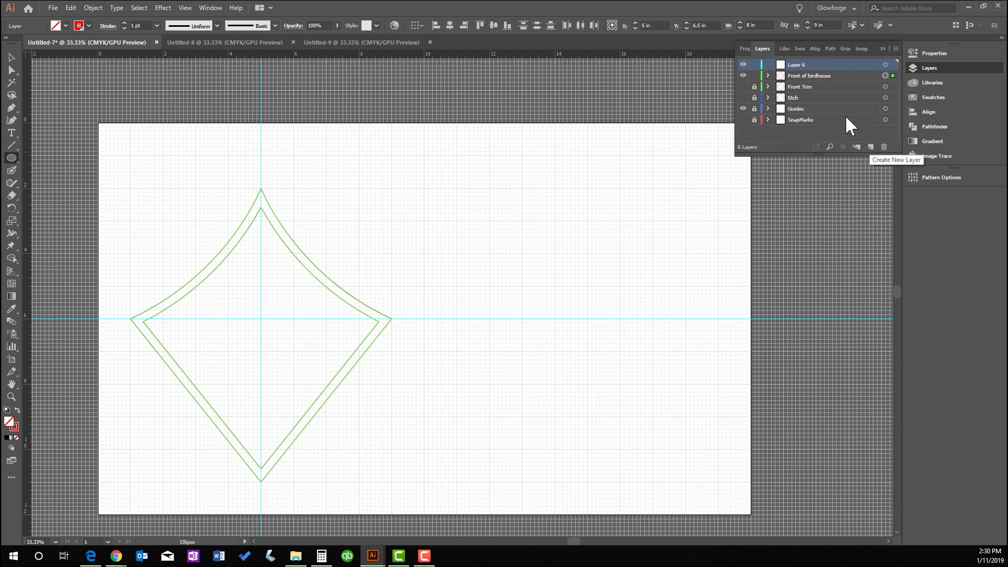
click(244, 305)
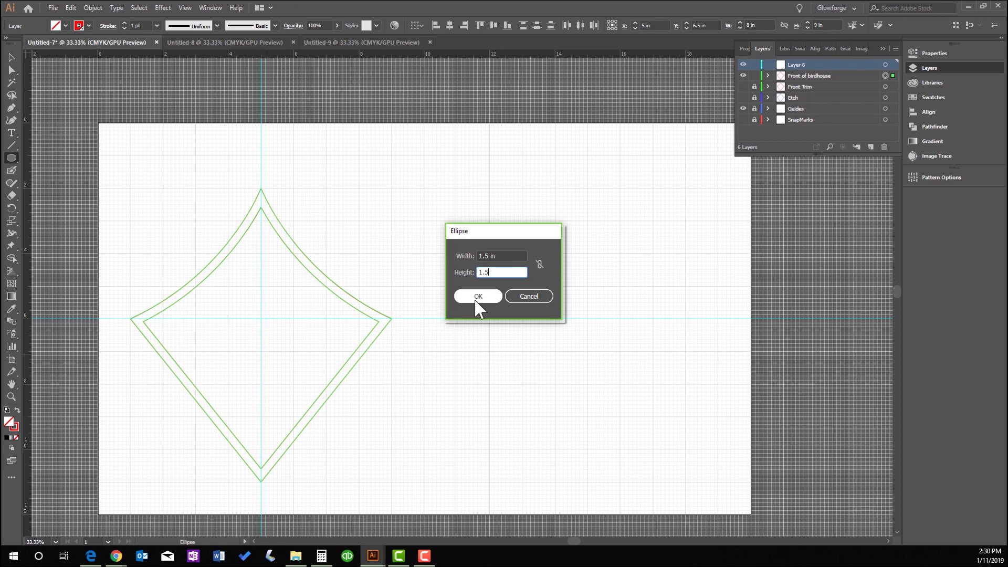
click(477, 298)
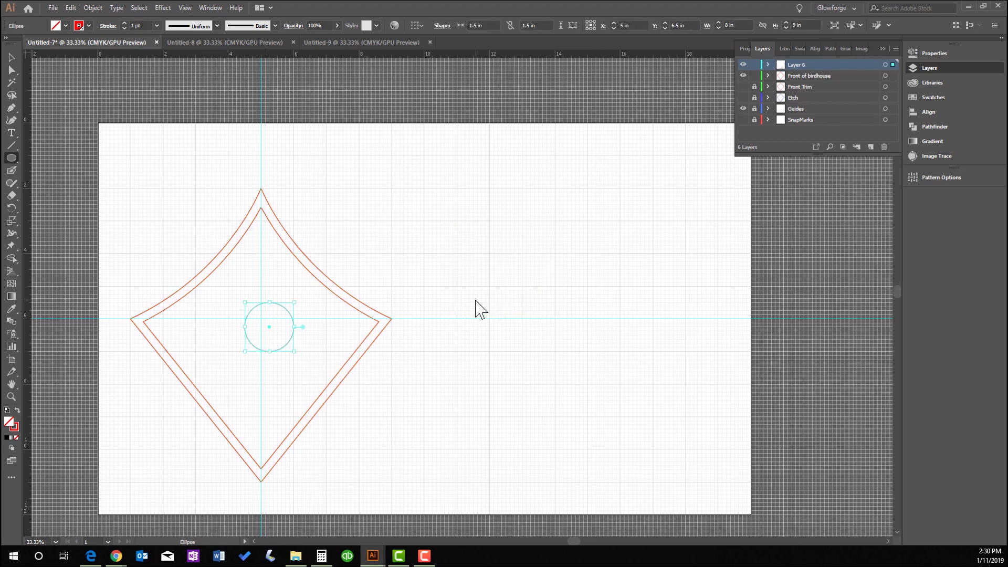
Nudge the circle onto the vertical centre guide and slightly below the horizontal guide, at X 5 in and Y 6.5 in.
key(Left)
key(Left)
key(Left)
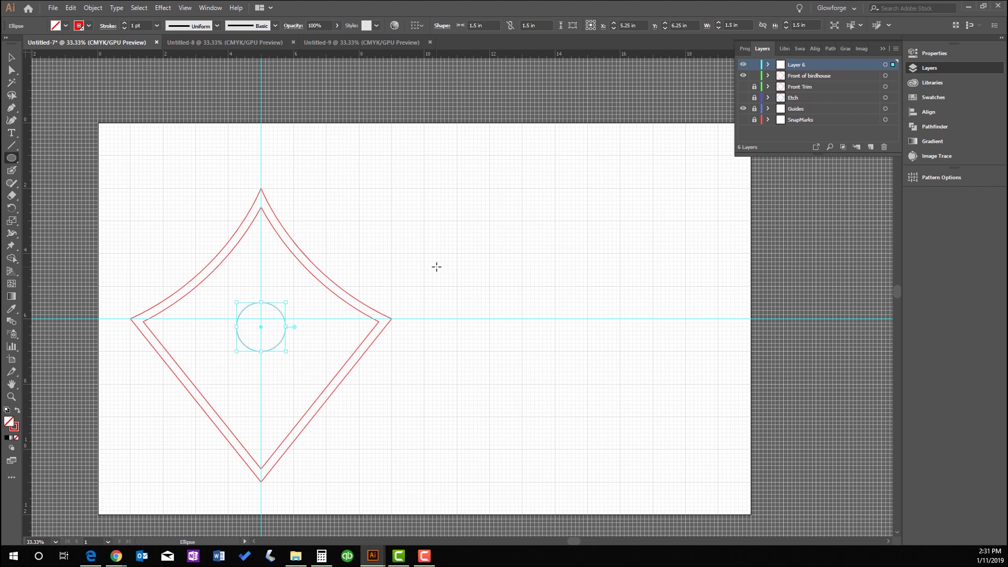
key(Right)
key(Down)
key(Down)
key(Down)
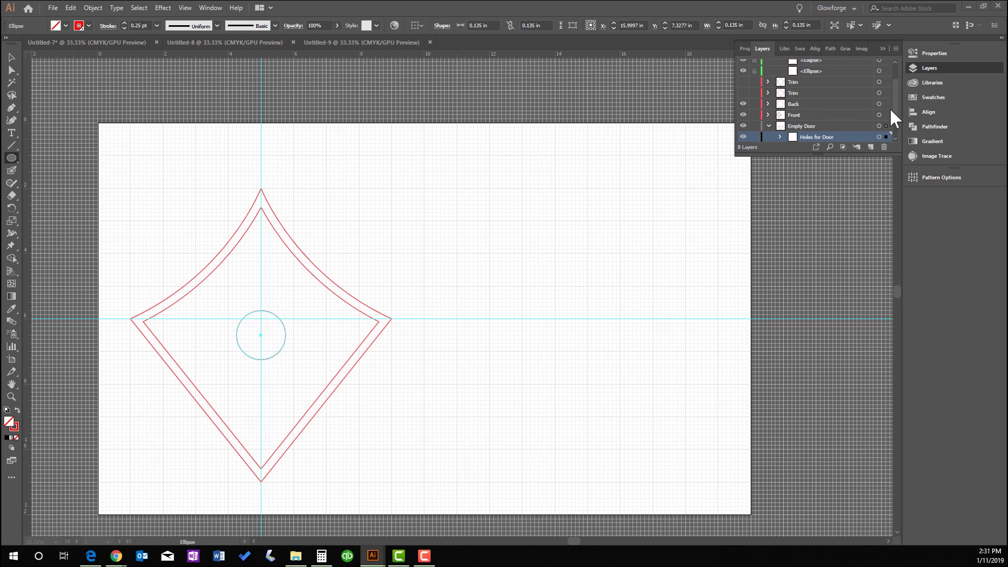
Check how the hole layers are named in the other open birdhouse document, and return to the Untitled-7 document.
scroll(896, 102, up, 2)
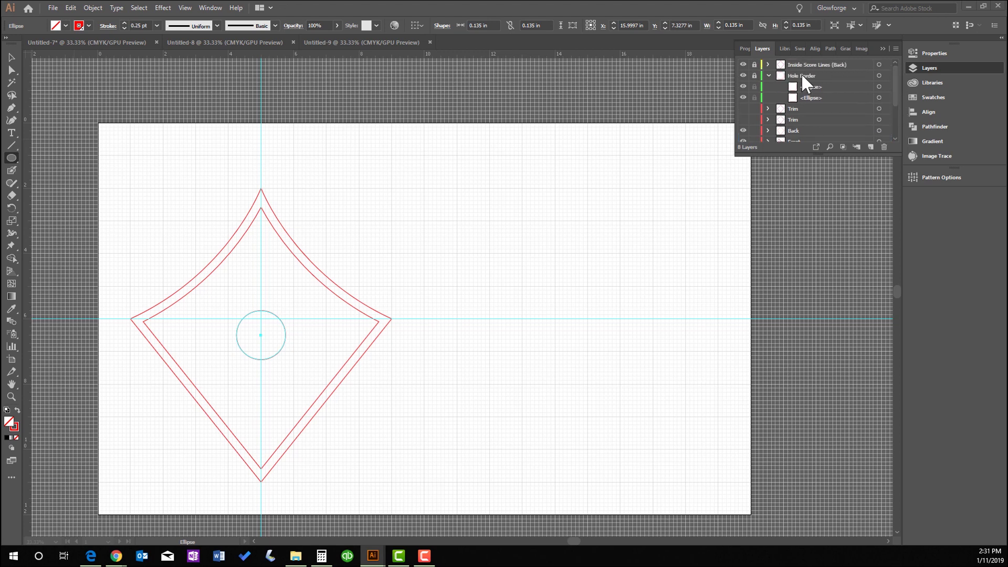
click(769, 75)
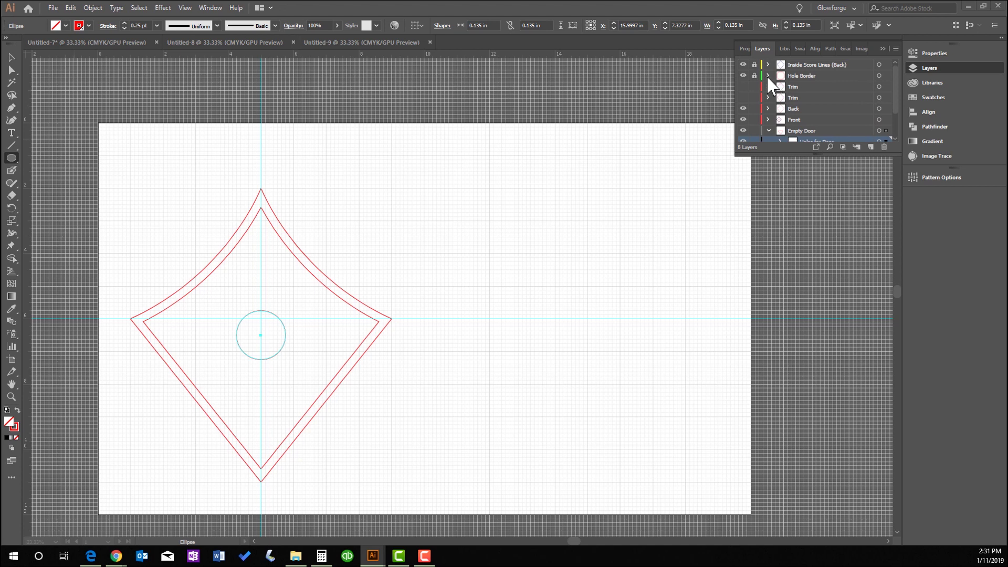
click(559, 100)
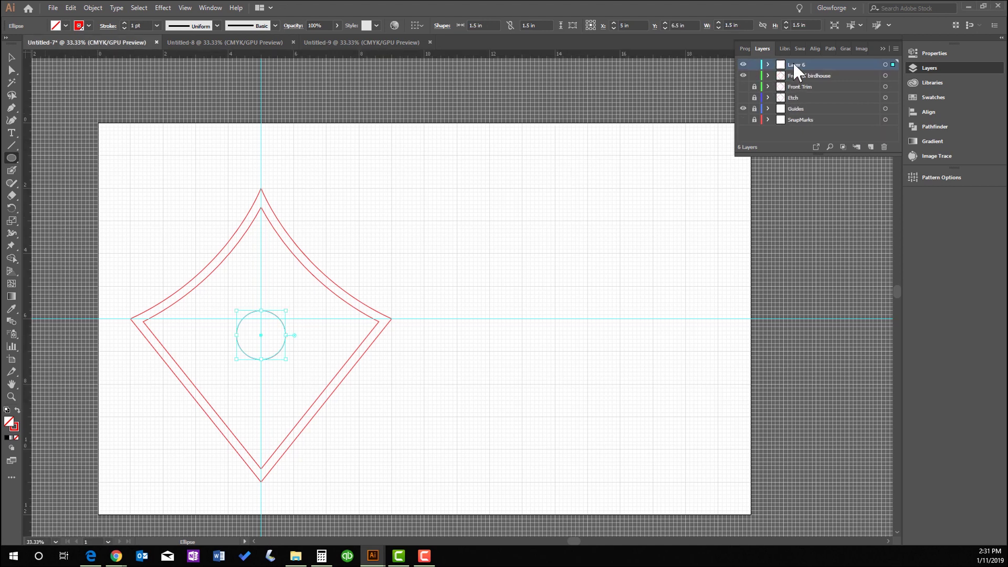
Rename the circle's layer as Hole and duplicate it as a layer named Hole Trim.
double_click(793, 64)
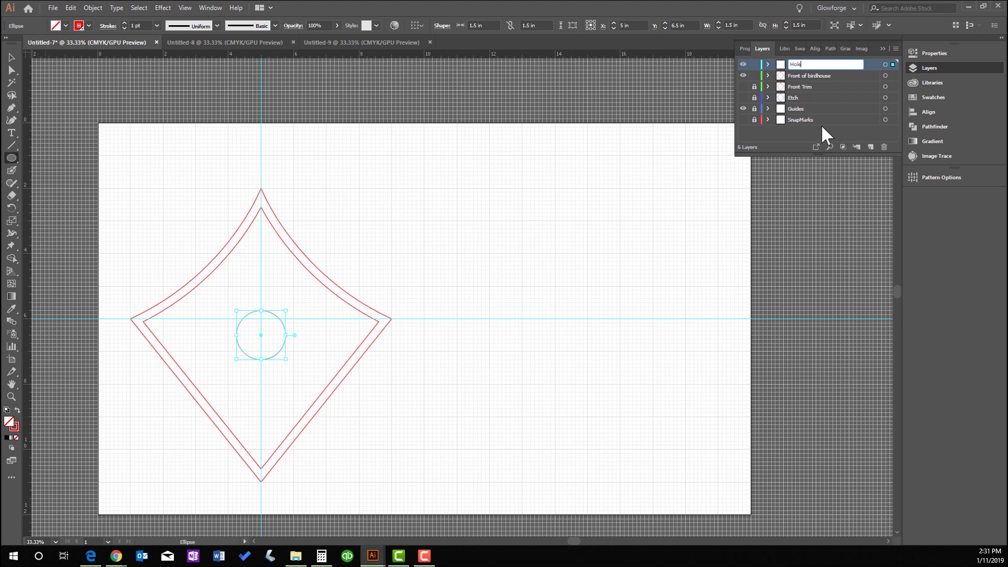
key(Return)
drag(814, 62, 871, 146)
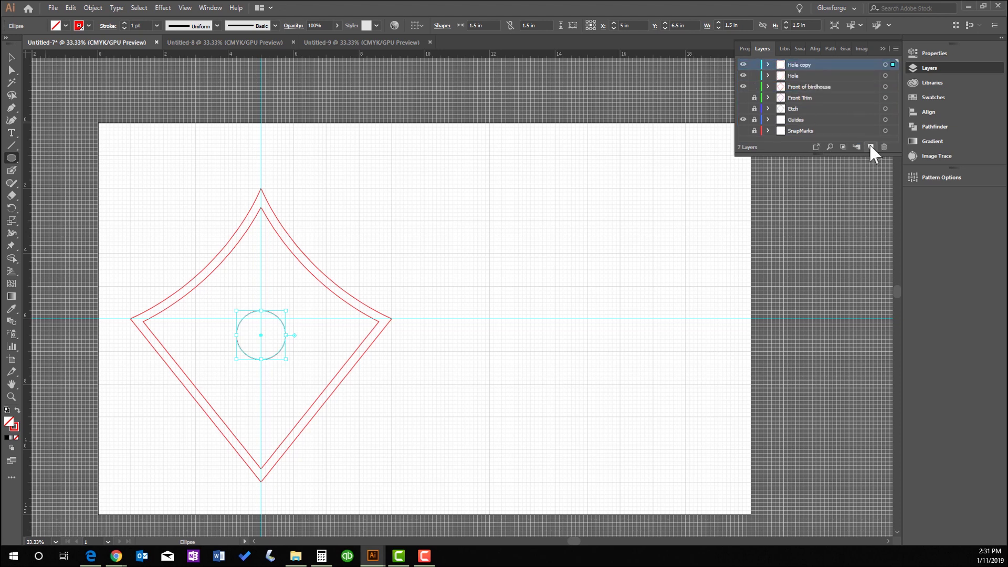
double_click(812, 64)
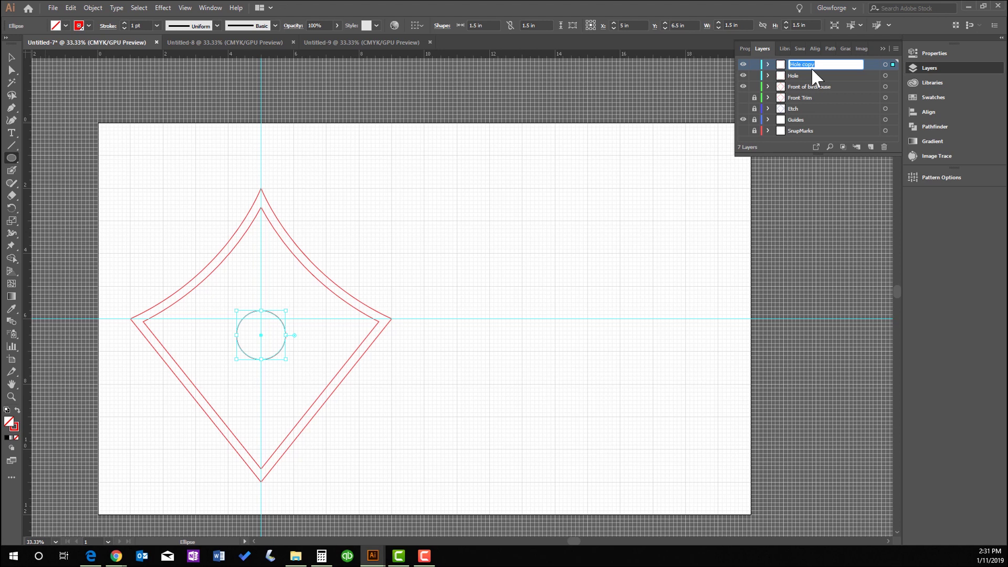
text(Hole Trim)
click(871, 76)
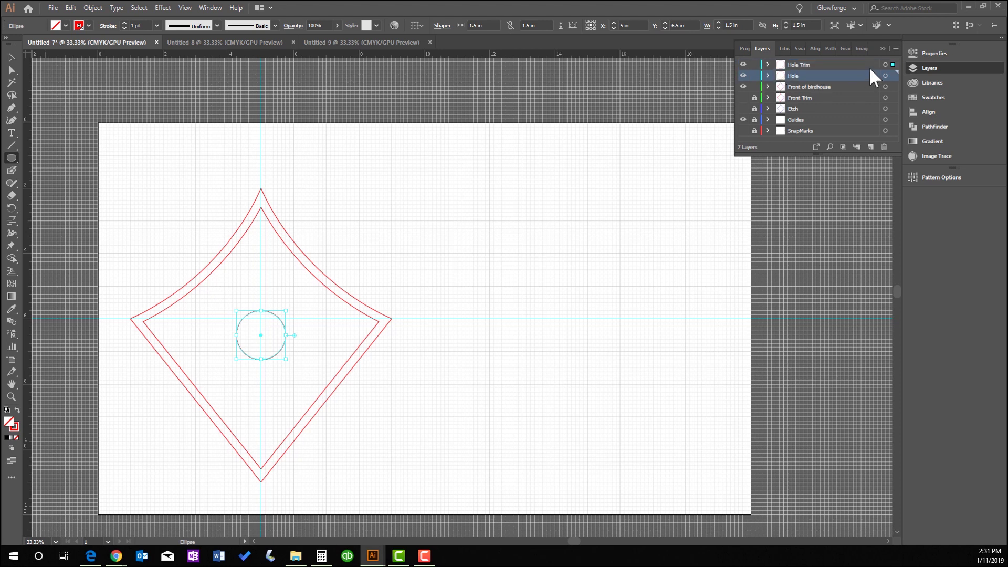
Lock the Hole layer and select the circle on the Hole Trim layer.
click(754, 75)
click(799, 64)
click(885, 65)
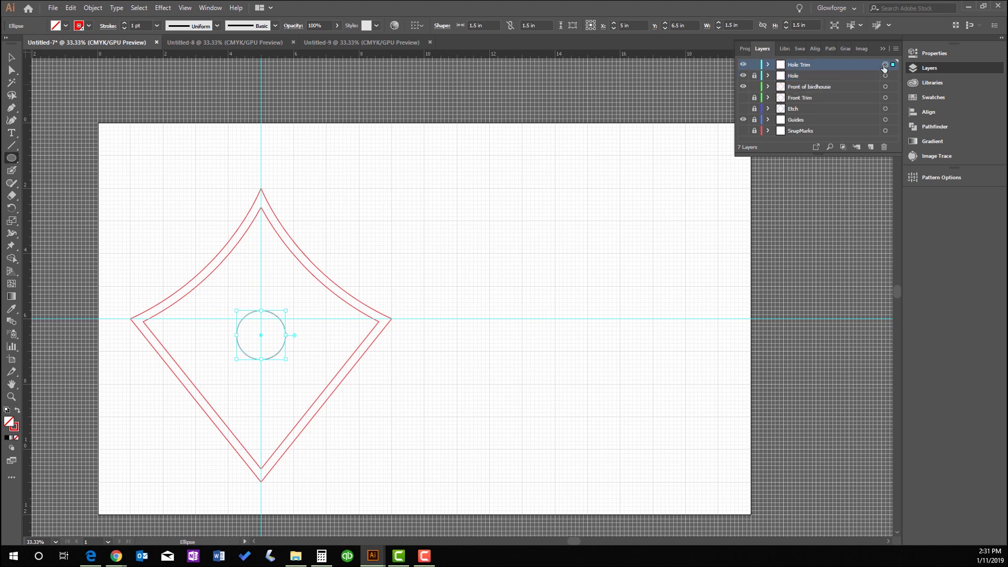
Try offsetting the Hole Trim circle by -0.125 in, and undo that offset.
click(73, 8)
mouse_move(100, 11)
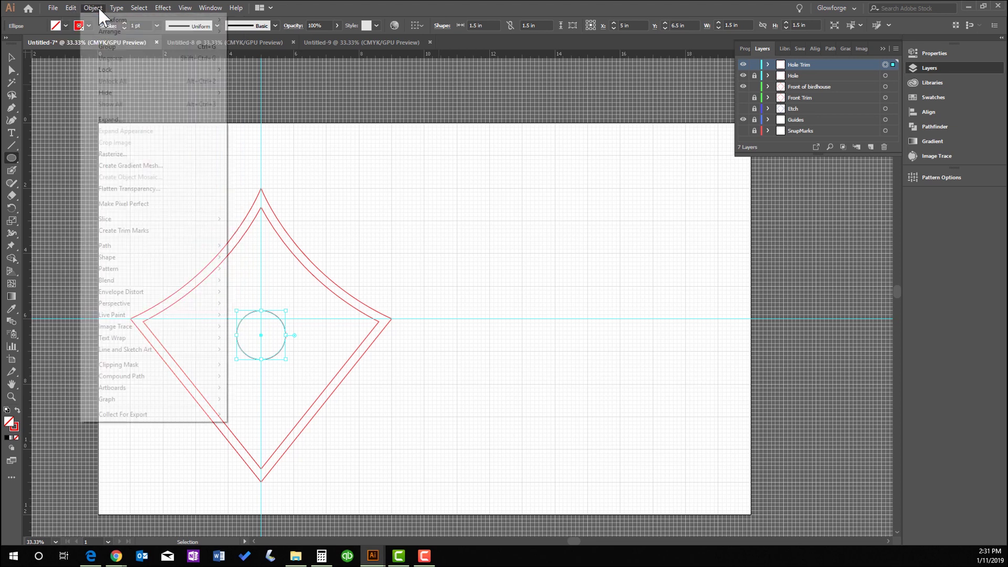
mouse_move(158, 245)
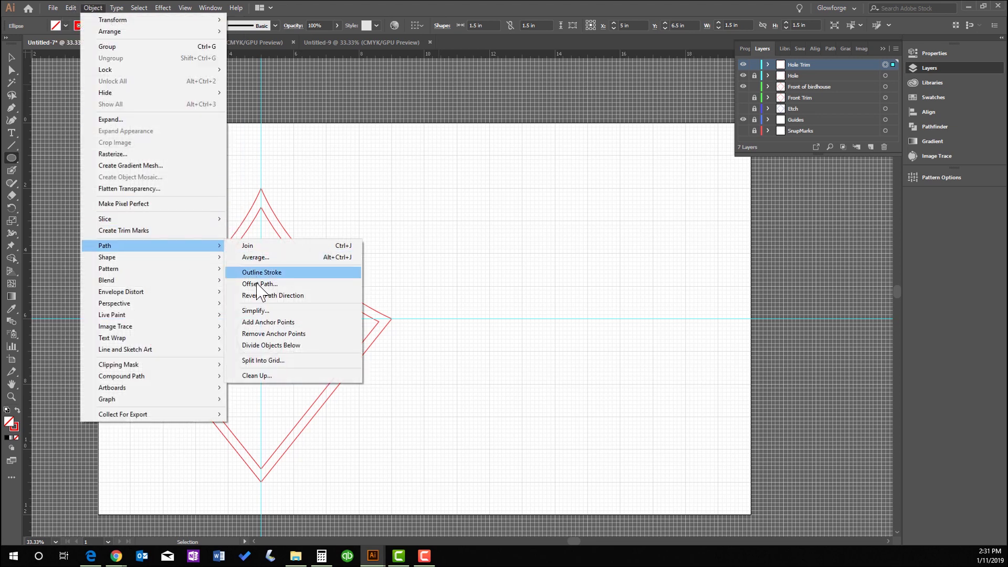
click(257, 284)
text(-.125)
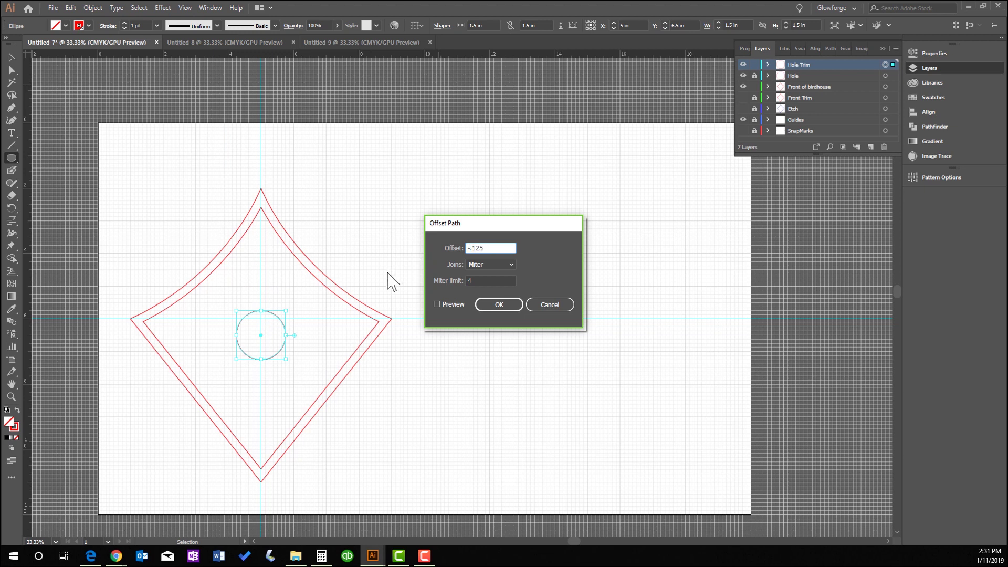
click(496, 305)
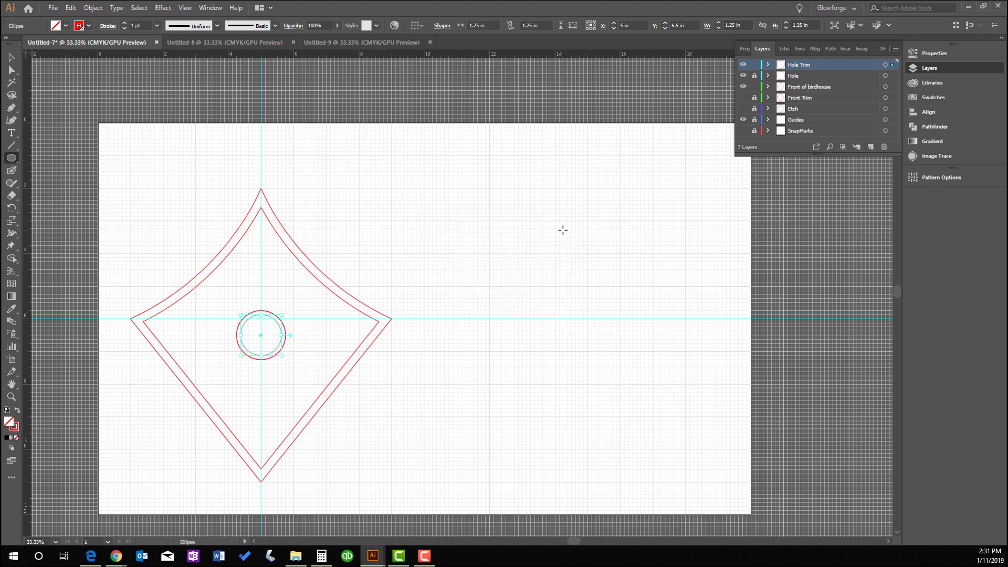
click(71, 8)
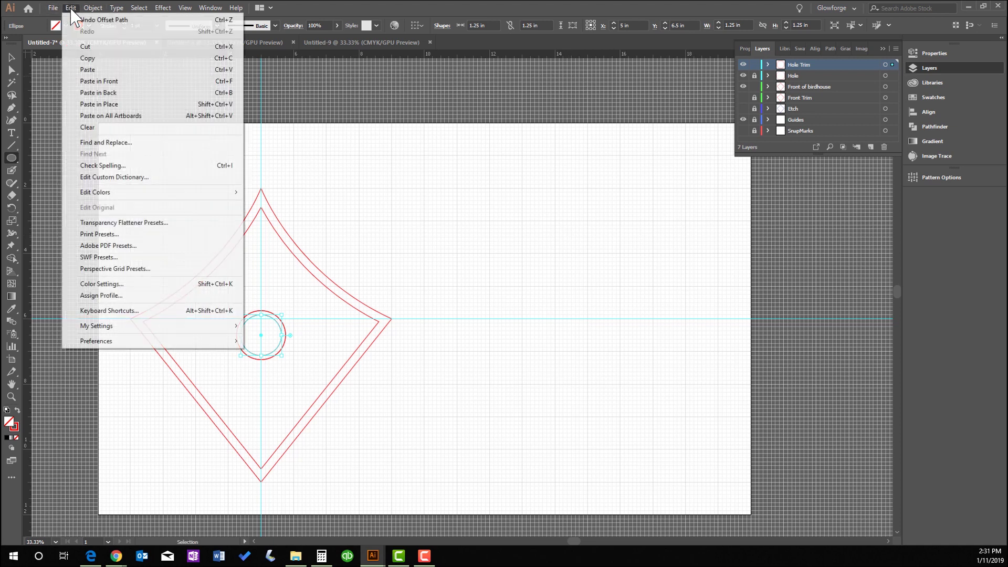
click(81, 21)
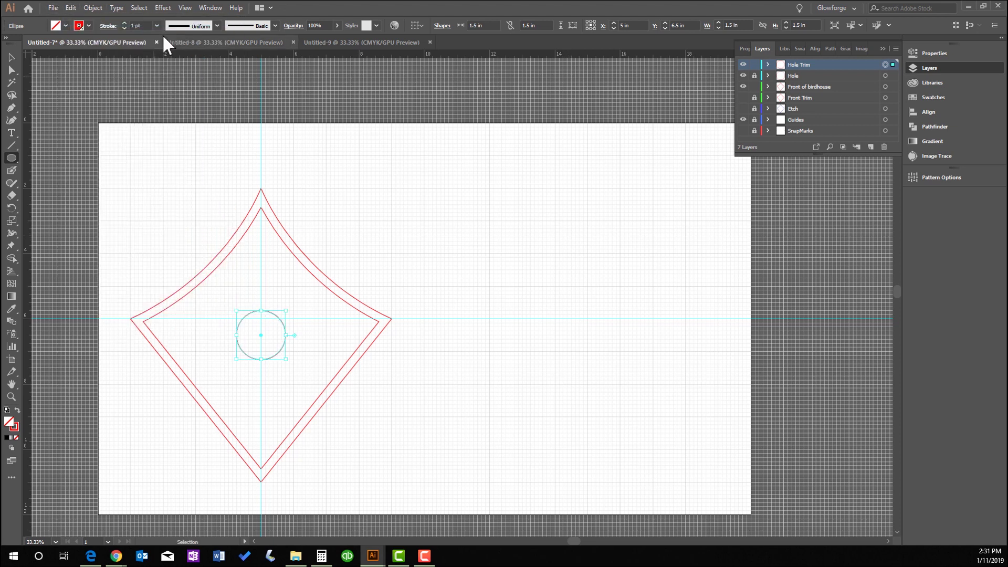
Offset the Hole Trim circle by 0.125 in to add a larger circle around the hole.
click(92, 7)
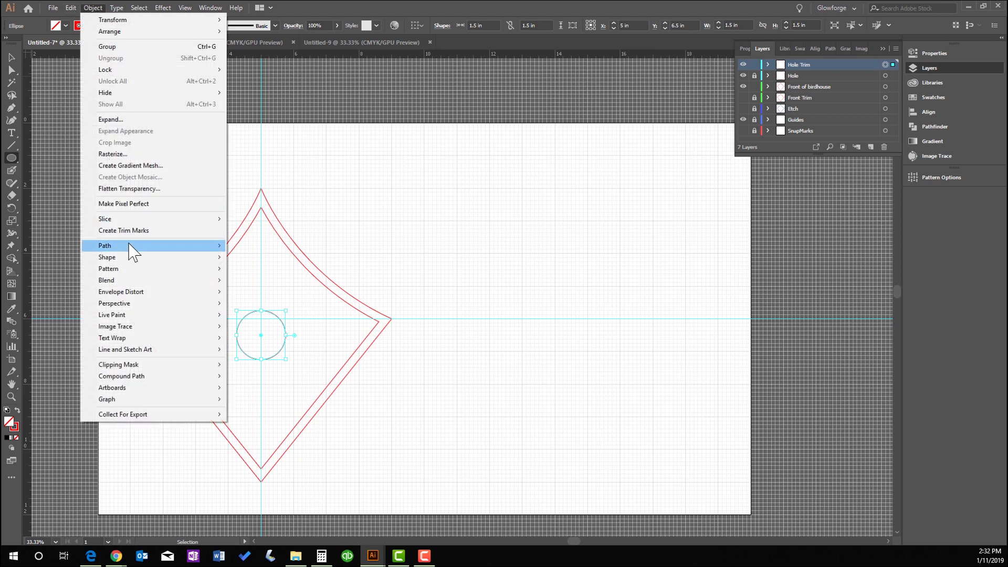
mouse_move(192, 246)
click(250, 284)
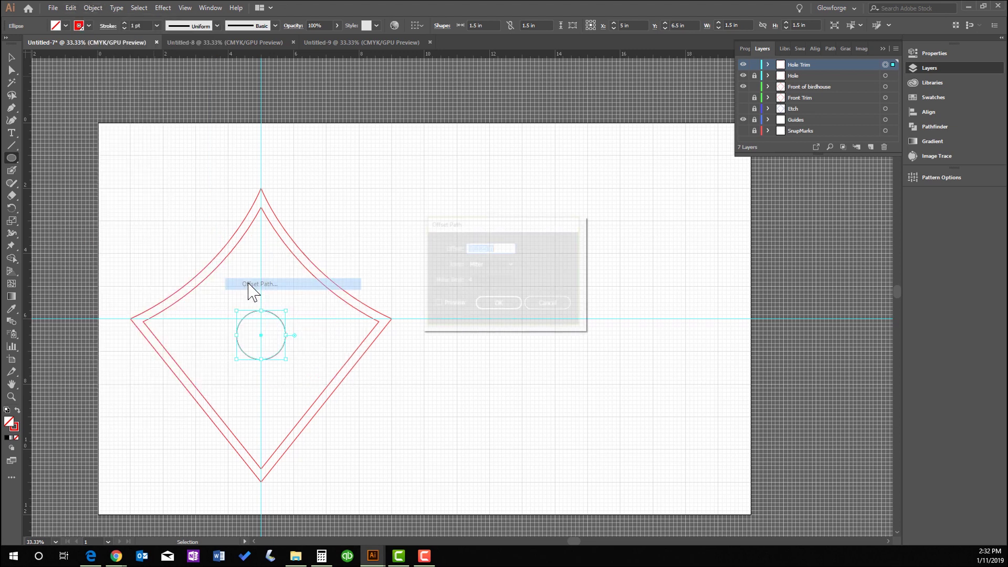
text(.125)
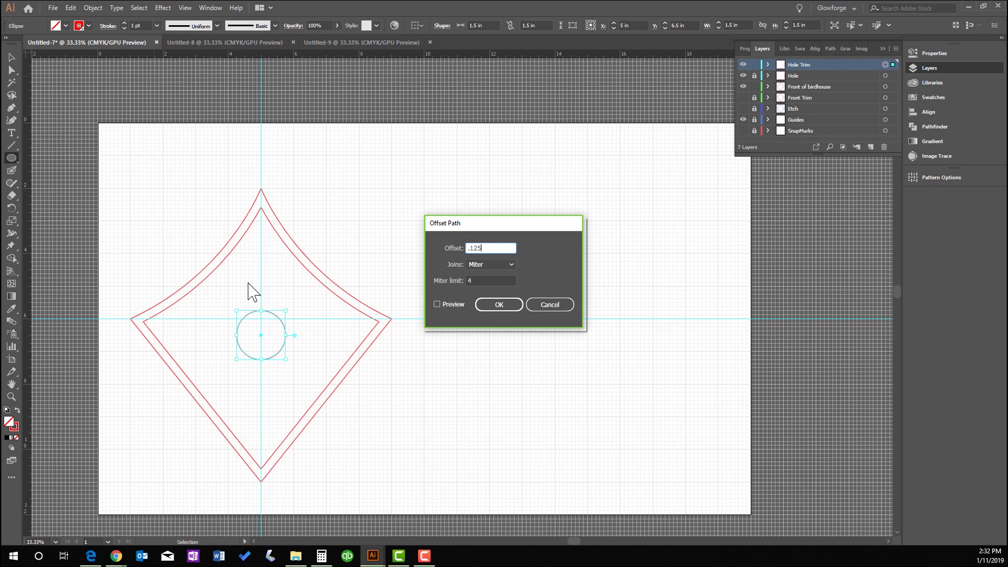
click(499, 304)
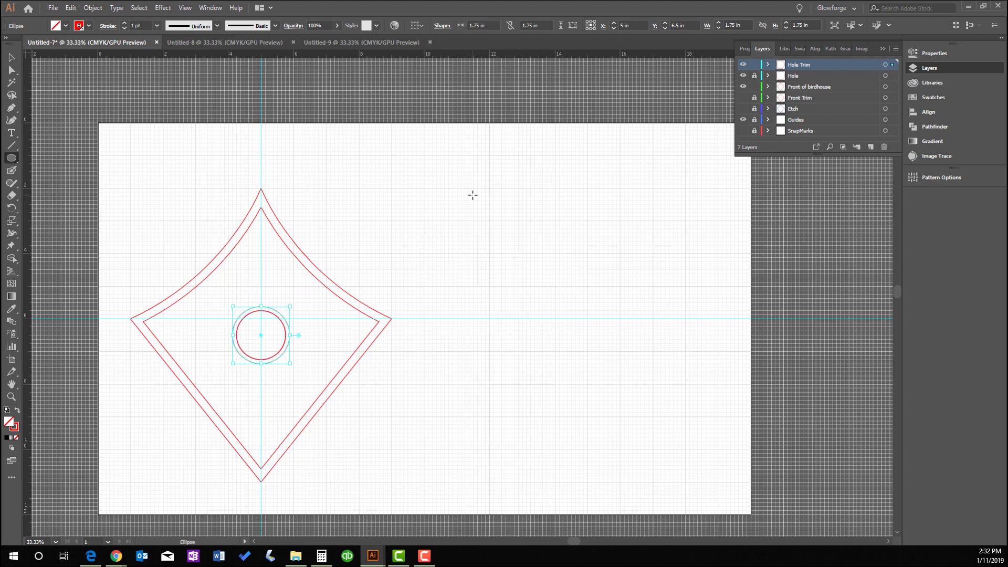
Lock the Hole Trim layer and hide it.
click(885, 64)
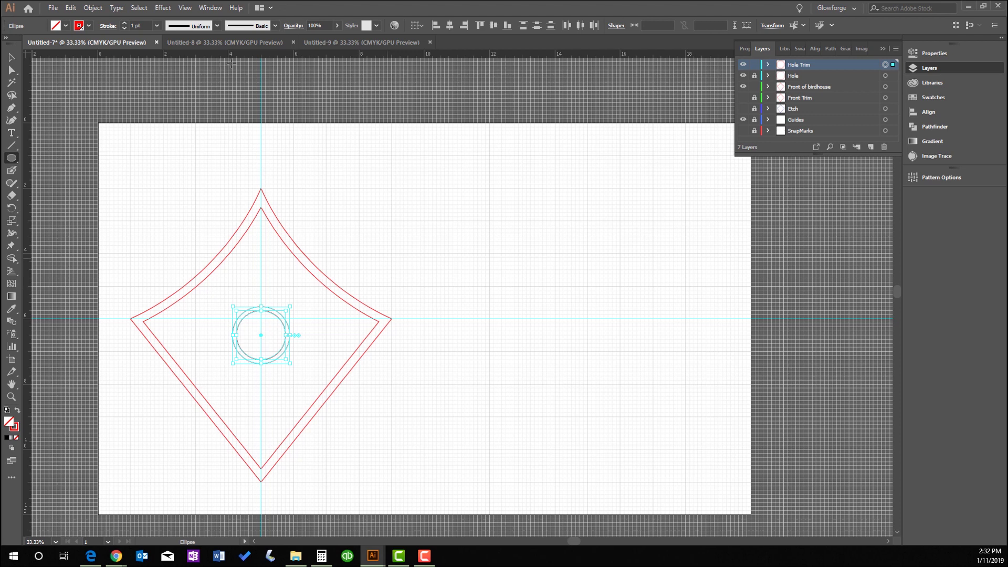
click(278, 43)
click(139, 47)
click(755, 64)
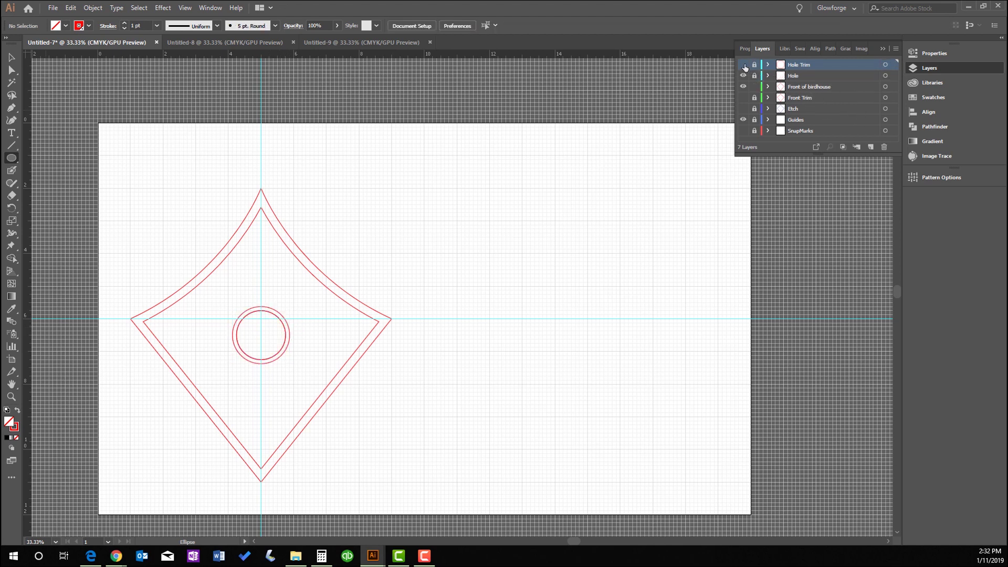
click(743, 65)
Add a new layer and create a 0.25 in circle on it, below the entrance hole.
click(12, 158)
click(870, 147)
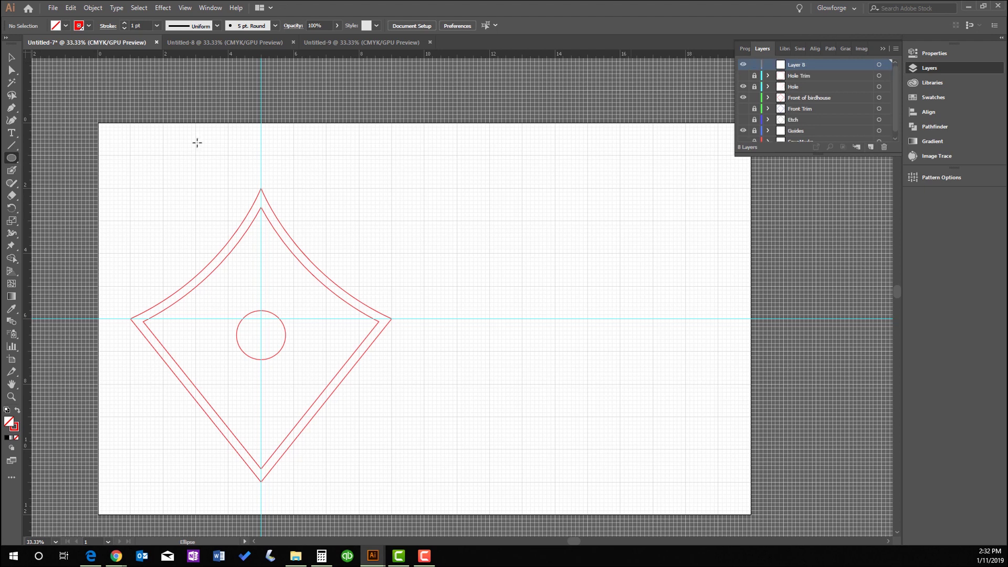
click(227, 350)
text(.25)
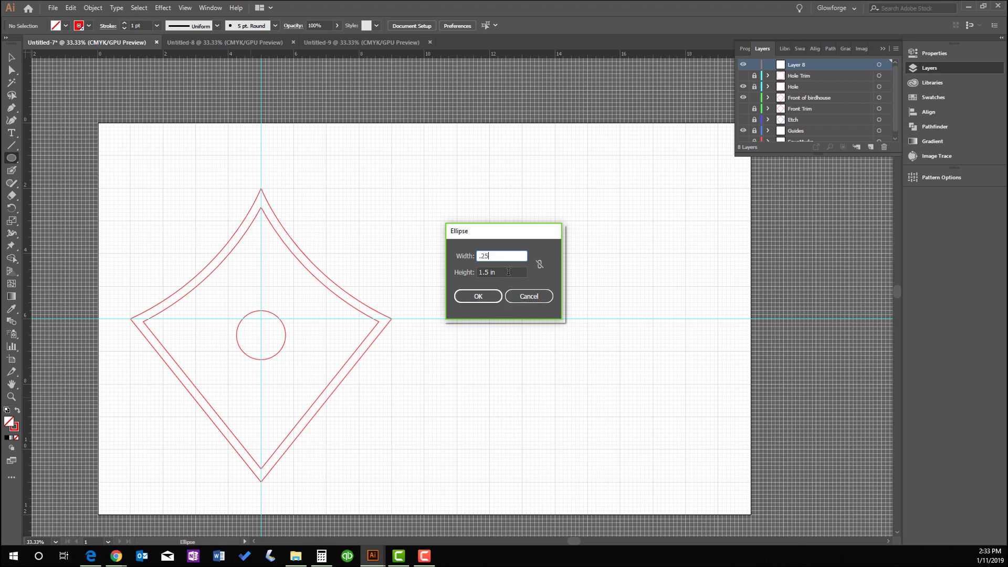
key(Tab)
text(.25)
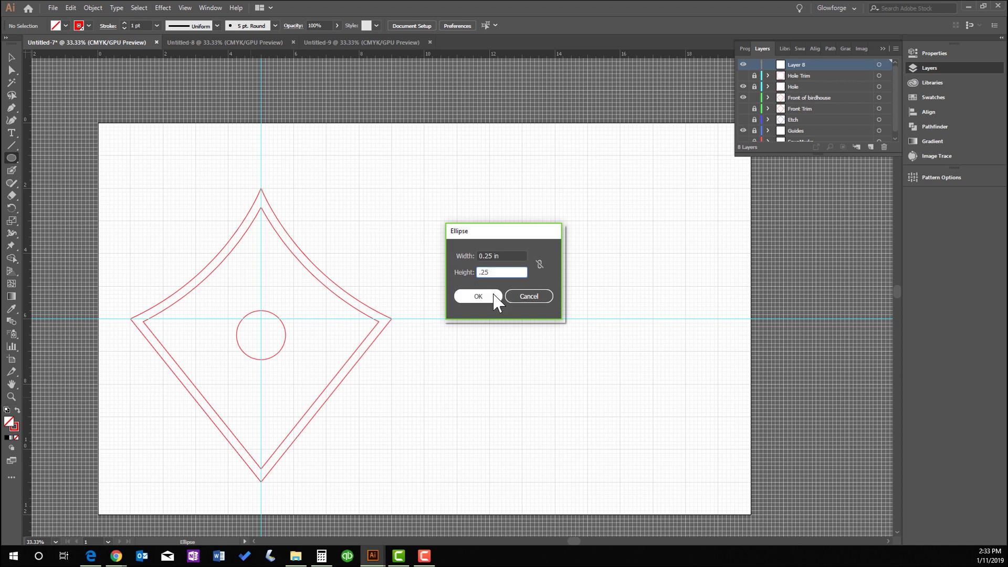
click(491, 297)
Move the small circle onto the vertical centre guide at X 5 in, Y 7.75 in, showing the Hole Trim layer to check spacing.
key(Down)
key(Down)
key(Down)
key(Down)
key(Down)
key(Down)
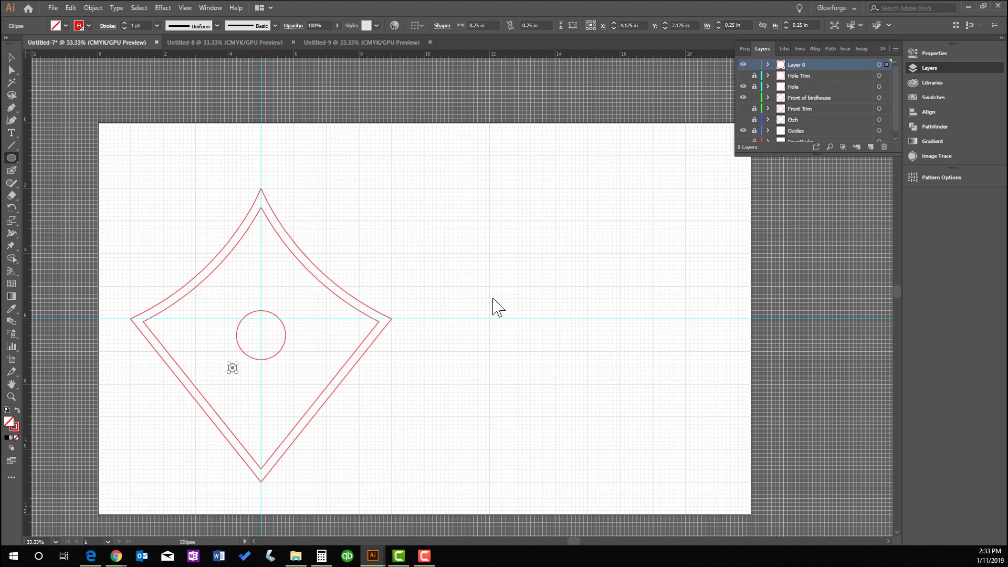
key(Right)
key(Right)
key(Right)
key(Right)
key(Right)
key(Right)
key(Right)
click(743, 75)
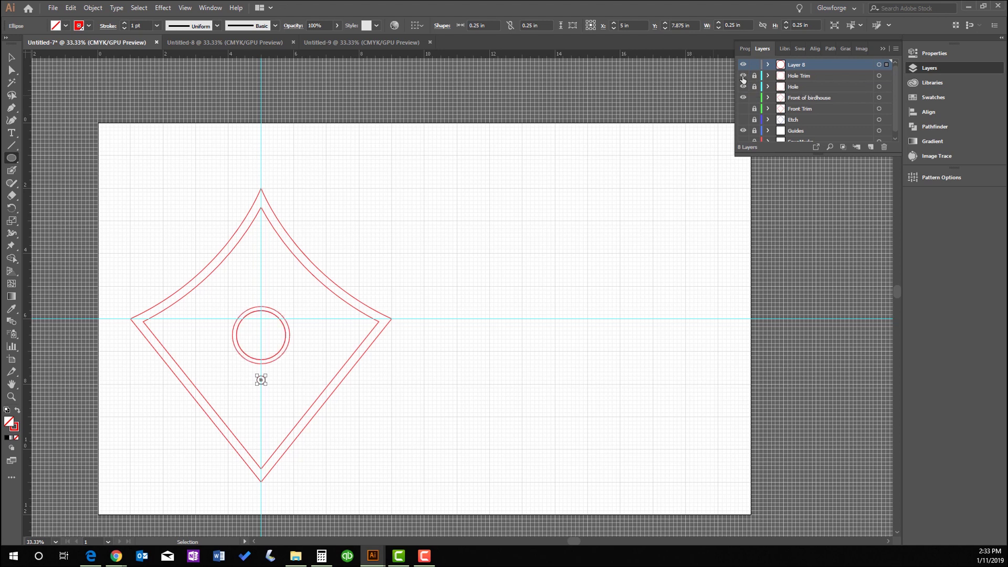
click(768, 64)
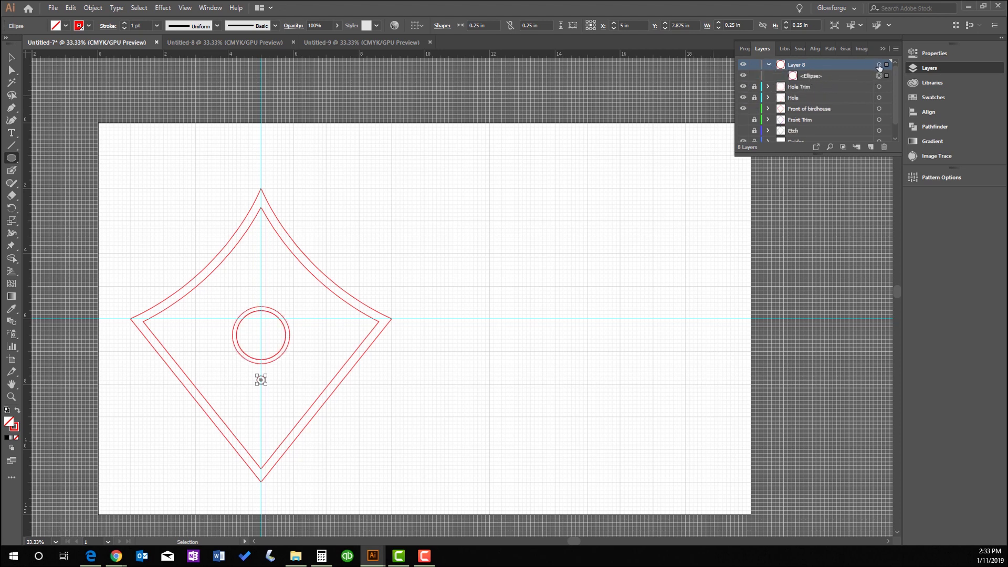
key(Up)
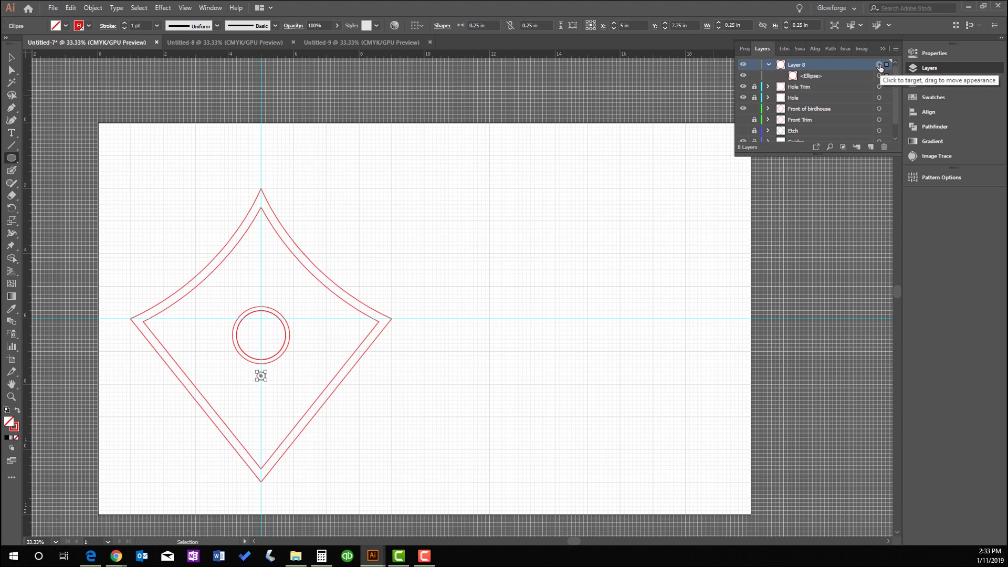
Rename the small circle's layer as Dowel Hole.
click(879, 64)
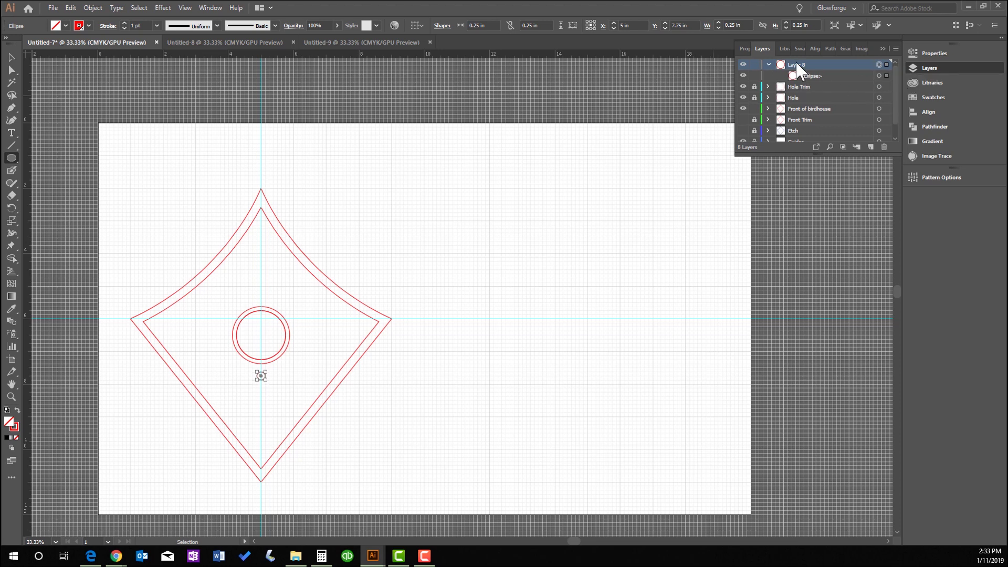
double_click(798, 65)
key(Return)
click(769, 64)
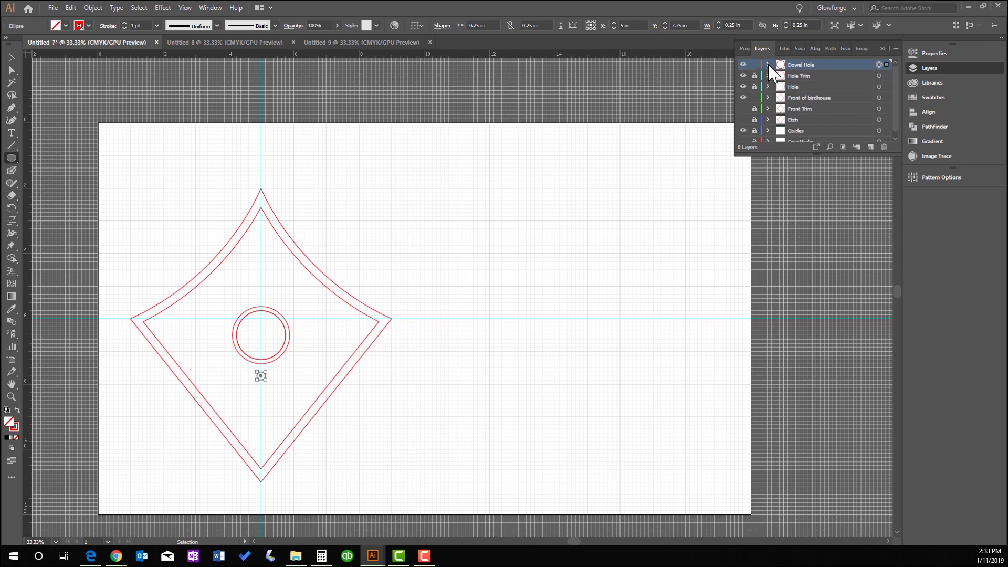
Hide the Hole Trim layer again and deselect the dowel circle.
click(743, 75)
click(797, 179)
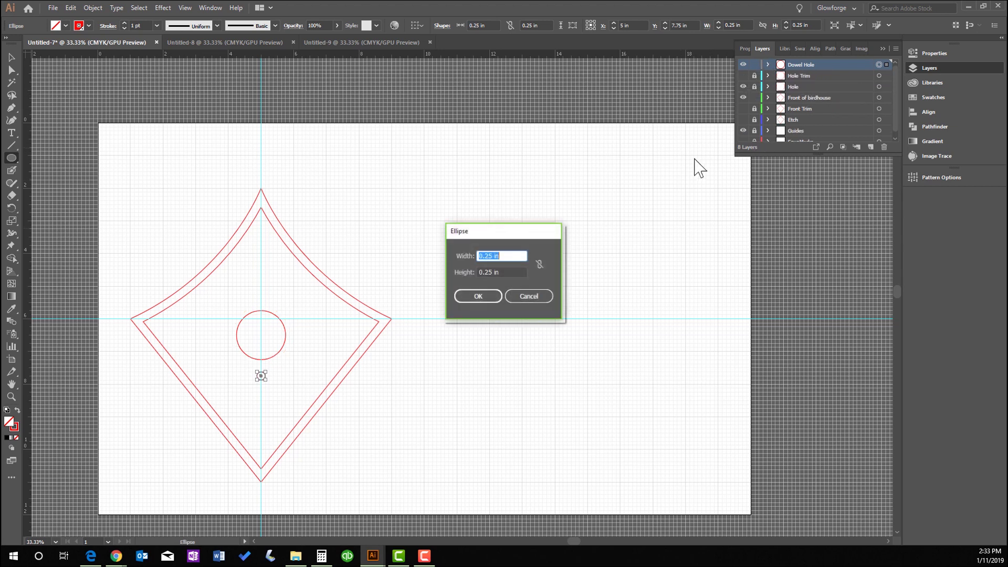
click(541, 297)
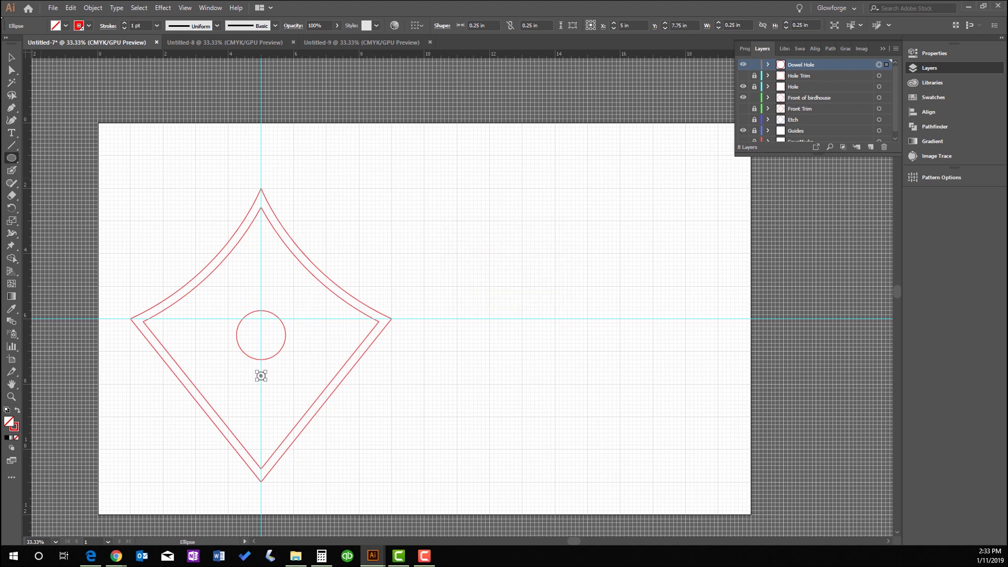
click(11, 57)
click(206, 105)
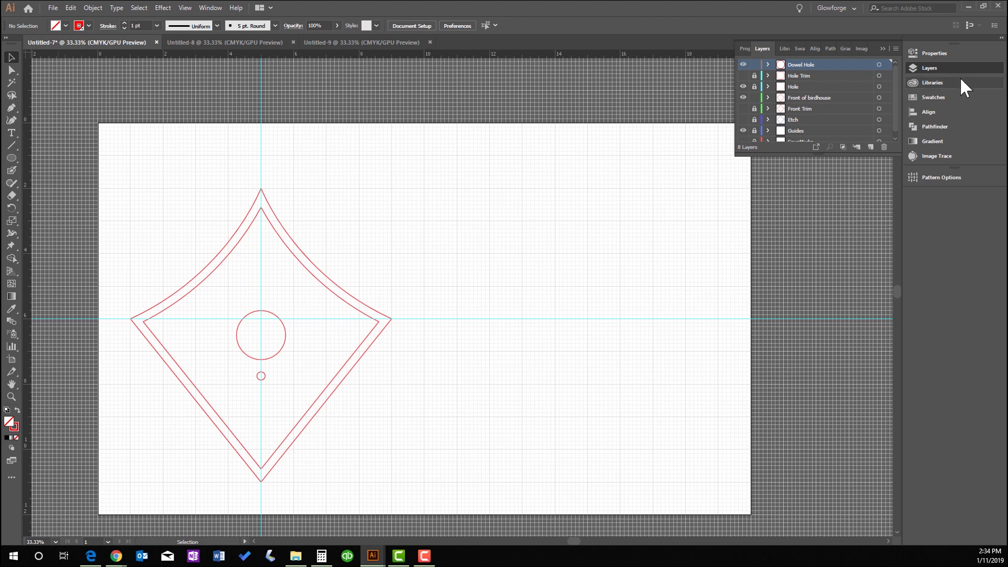
Duplicate the Front of birdhouse layer with its outlines.
click(810, 98)
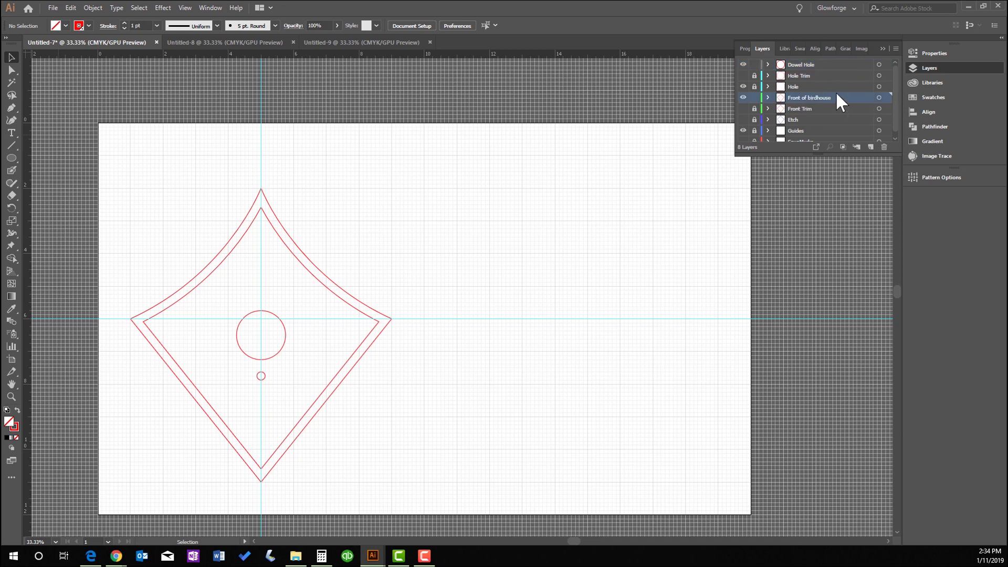
click(878, 98)
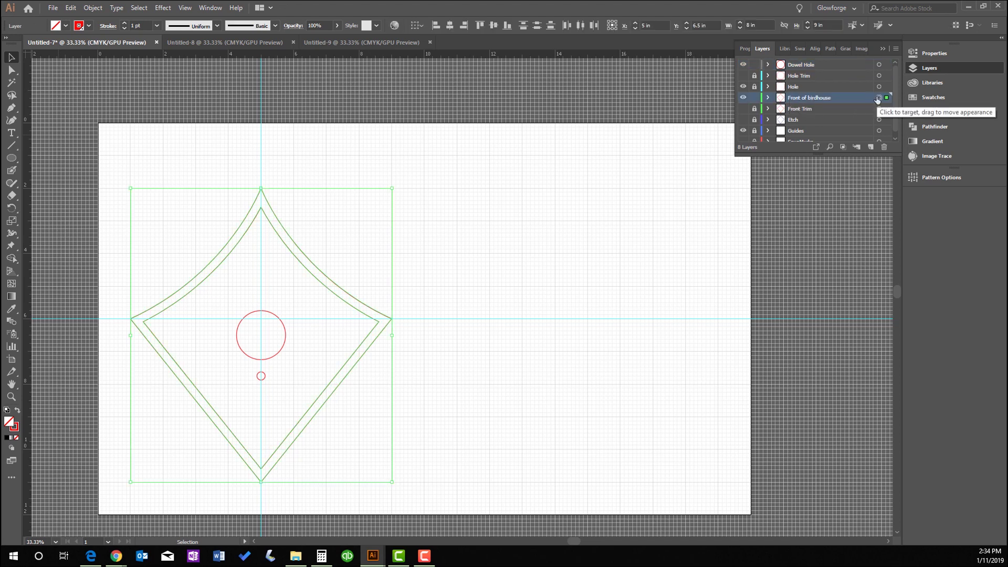
drag(844, 101, 871, 147)
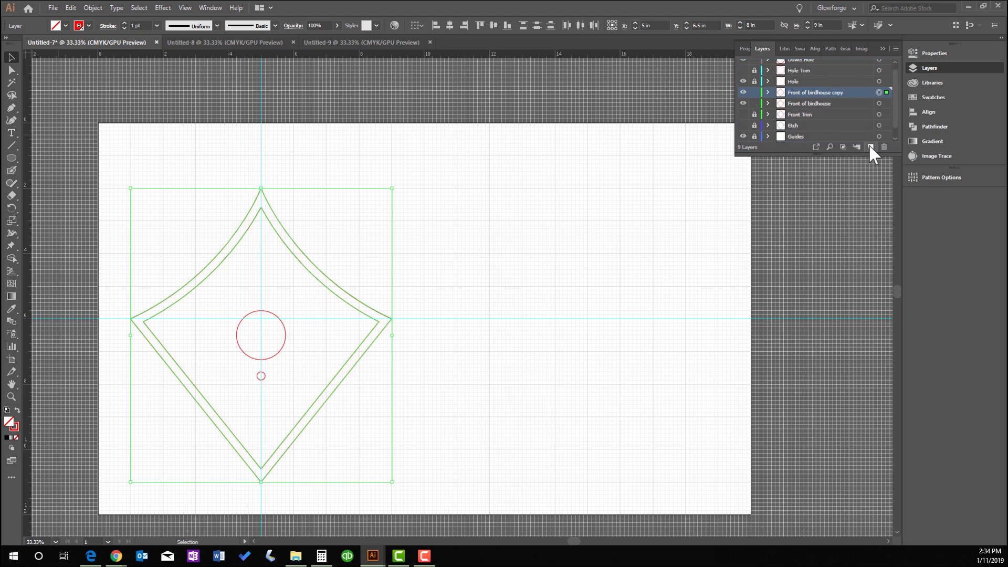
Rename the duplicated layer as back of birdhouse.
double_click(796, 93)
drag(806, 91, 783, 93)
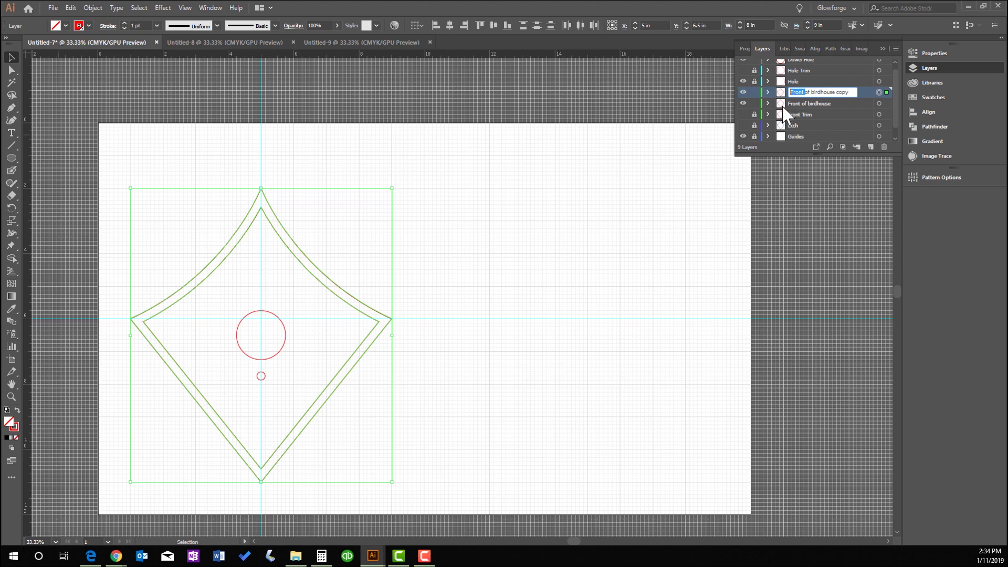
text(back)
drag(852, 92, 847, 92)
key(BackSpace)
key(BackSpace)
key(BackSpace)
key(BackSpace)
key(BackSpace)
key(BackSpace)
text(e)
click(834, 103)
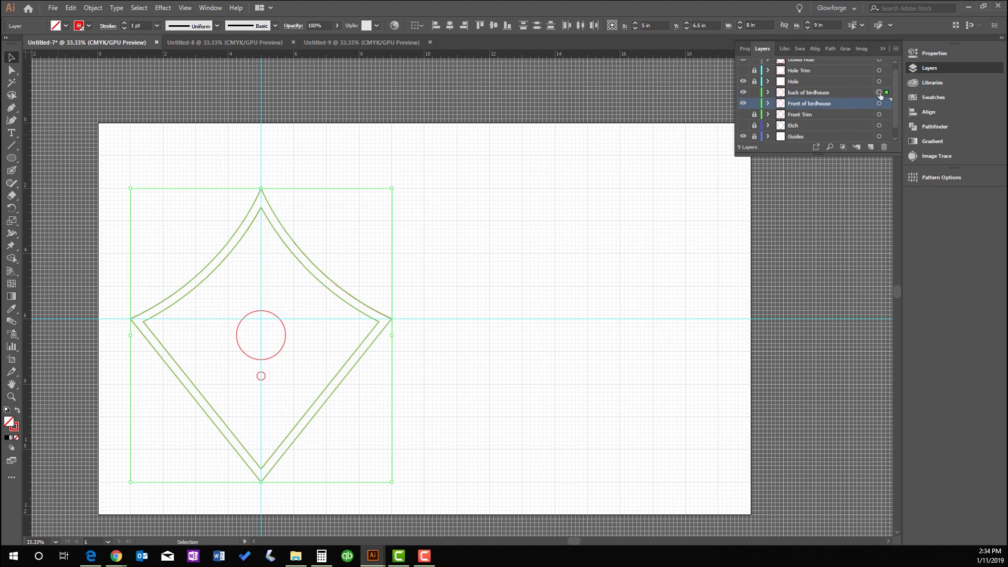
Move the back of birdhouse outlines horizontally clear of the front panel, to X 13.375 in.
click(878, 93)
key(Right)
key(Right)
key(Right)
key(Right)
key(Right)
key(Right)
key(Right)
key(Right)
key(Right)
key(Right)
key(Right)
key(Right)
key(Right)
key(Right)
key(Right)
key(Right)
key(Right)
key(Right)
key(Right)
key(Right)
key(Right)
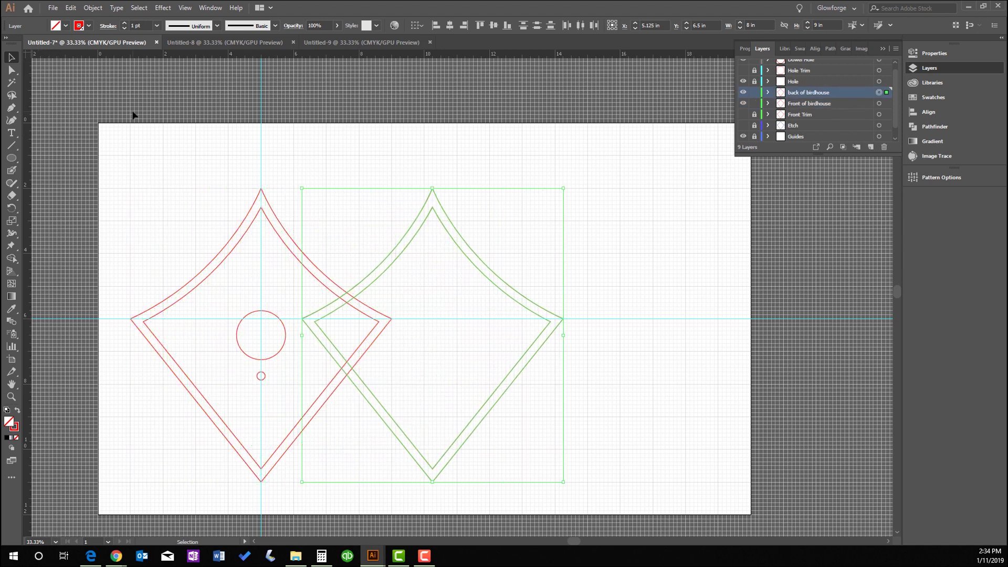
key(Right)
key(Right)
key(Right)
key(Right)
key(Right)
key(Right)
key(Right)
key(Right)
key(Right)
key(Right)
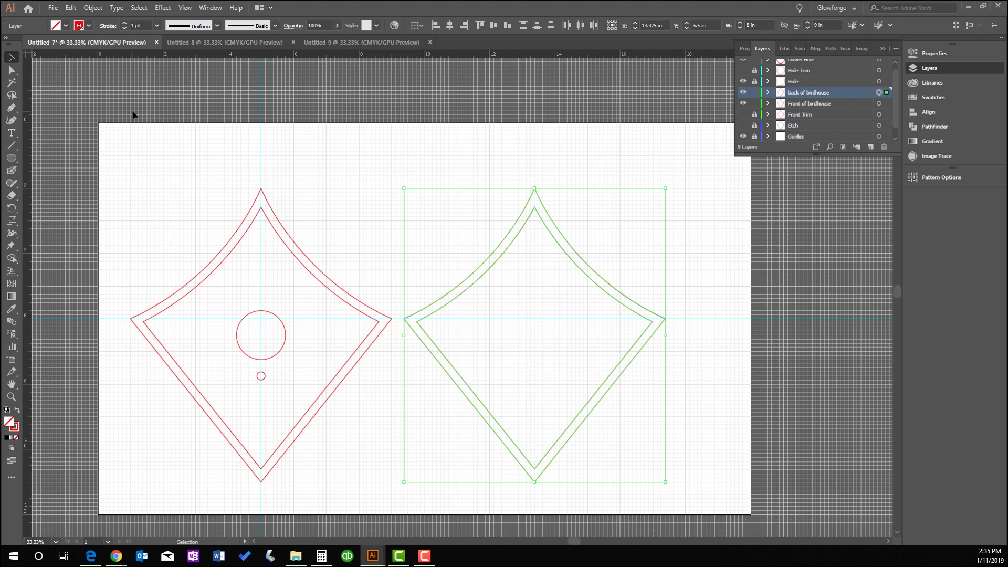
Delete the inner outline of the back panel.
click(373, 194)
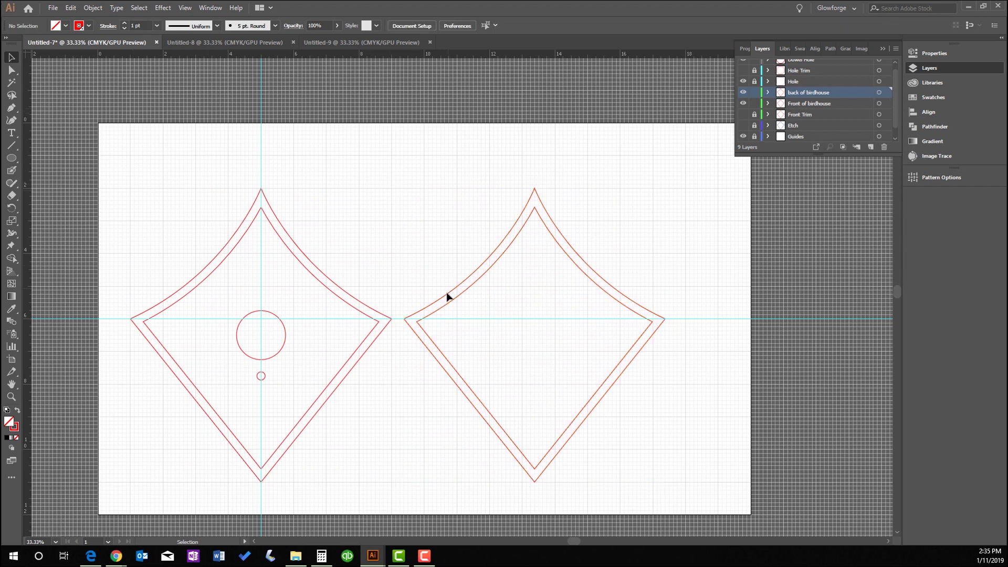
click(450, 310)
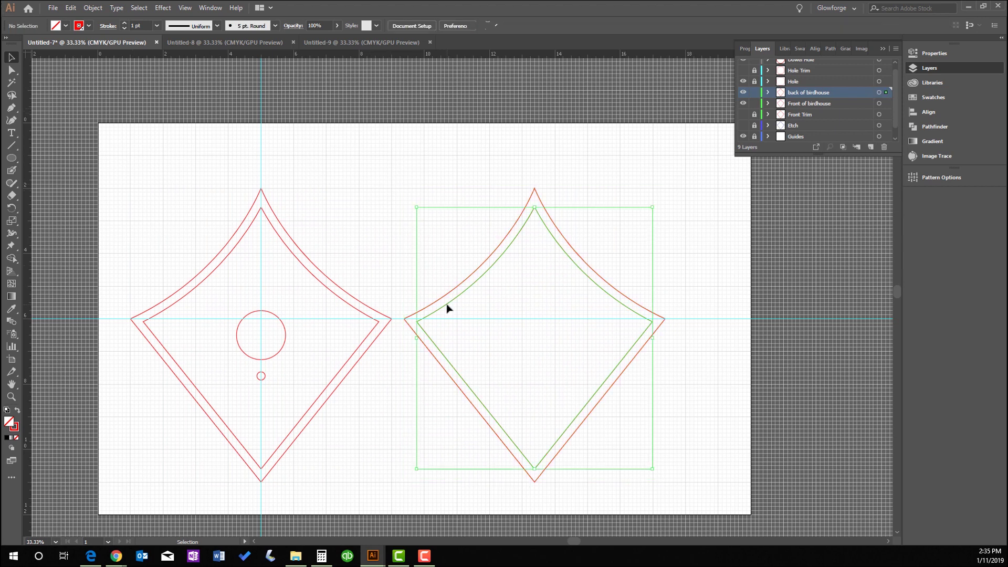
key(Delete)
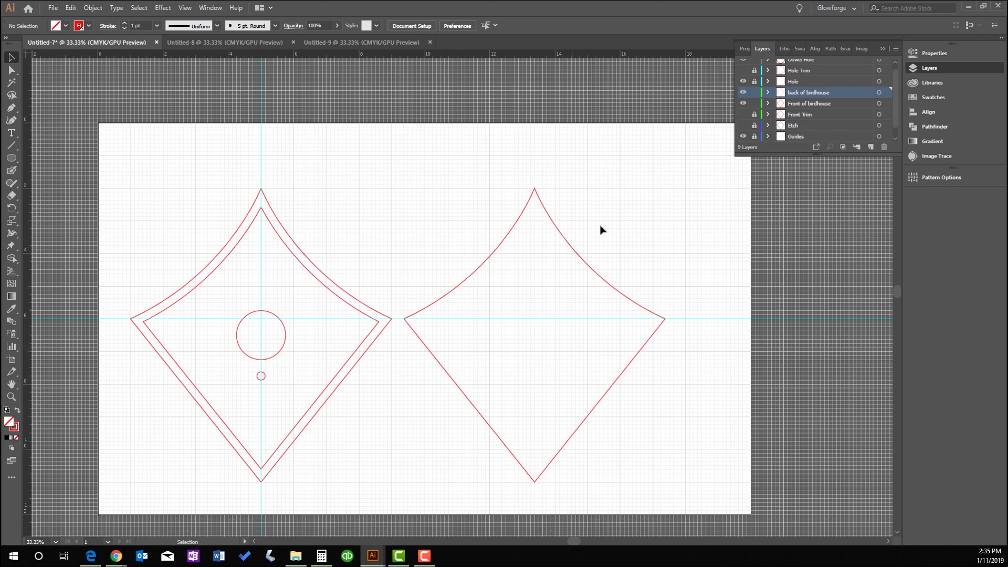
Lock the Front of birdhouse layer and offset the back of birdhouse outline by -0.5 in.
click(755, 104)
click(879, 93)
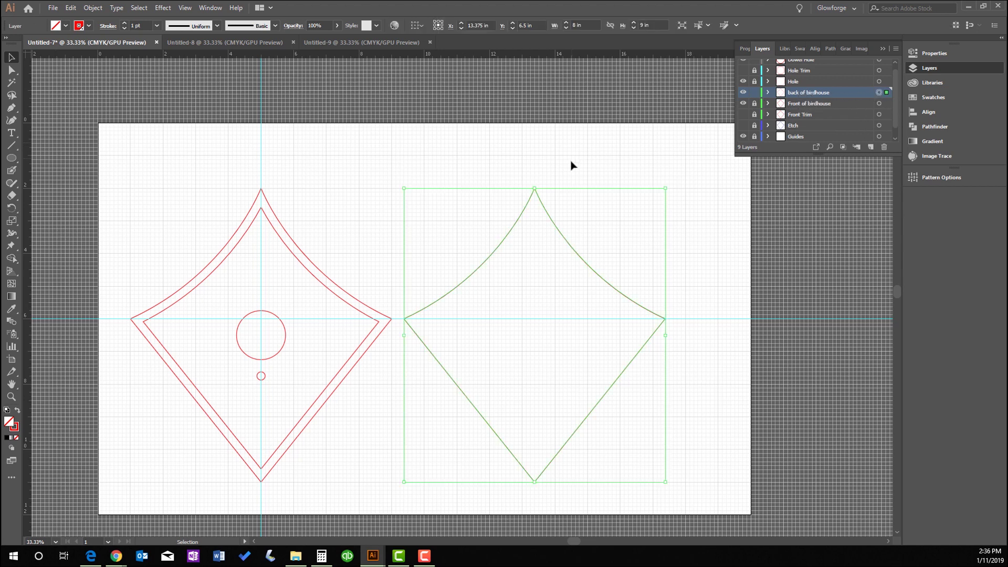
click(86, 8)
mouse_move(132, 246)
click(270, 285)
text(-.5)
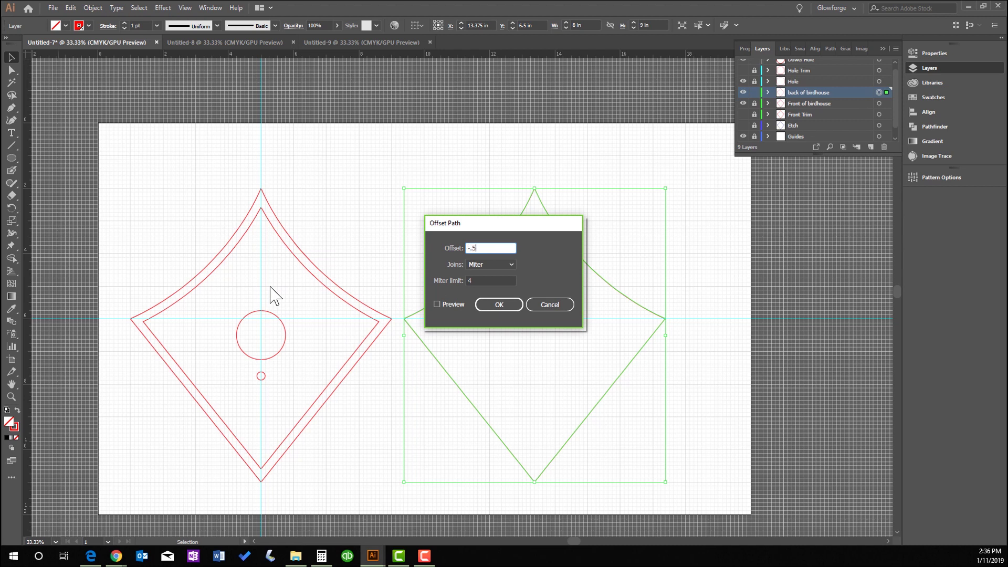
click(500, 306)
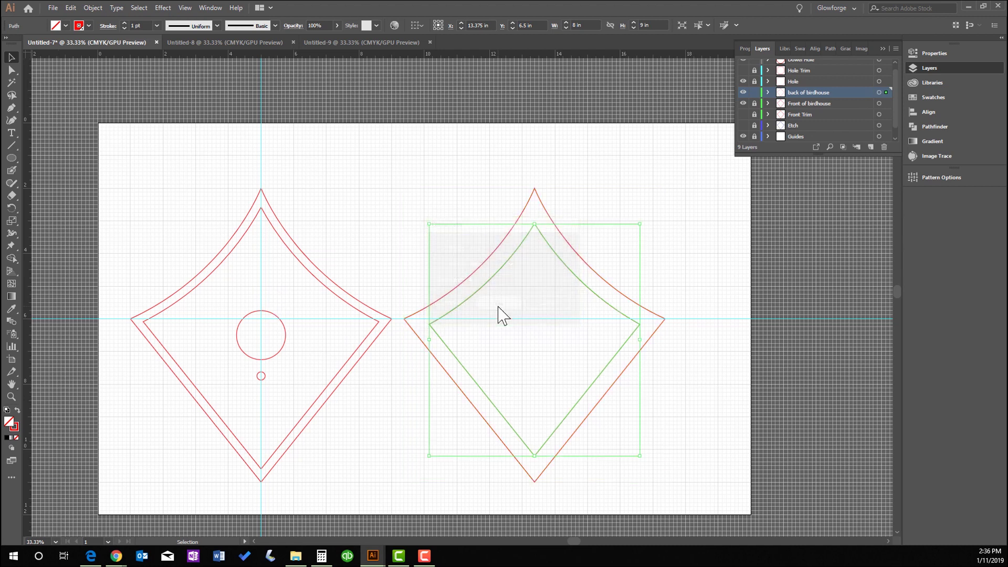
click(425, 189)
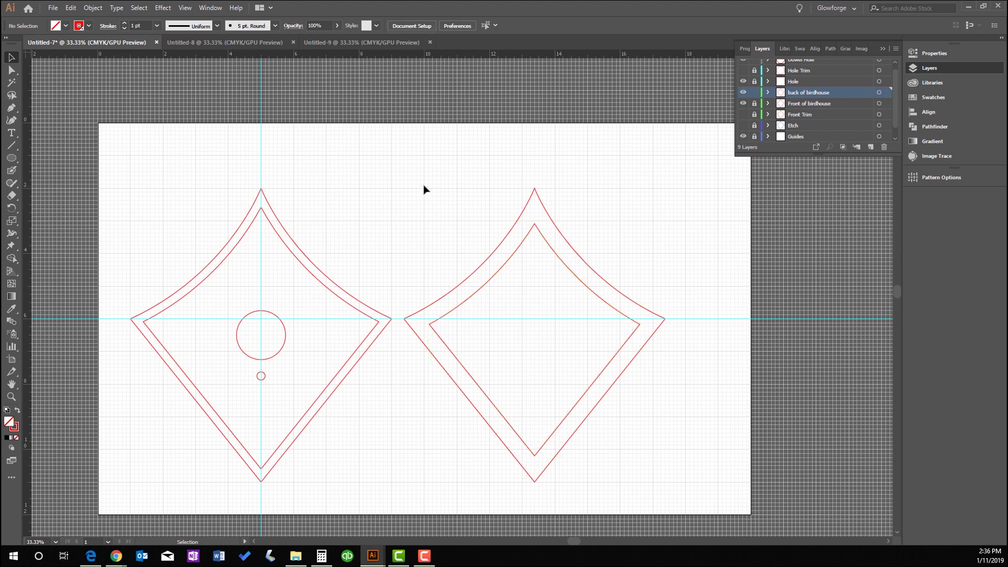
Draw a rectangle about 10.4 by 4.75 in across the upper part of the back panel on the back of birdhouse layer.
drag(11, 157, 50, 160)
mouse_move(371, 209)
mouse_down()
mouse_move(402, 281)
mouse_move(689, 322)
mouse_move(709, 369)
mouse_move(710, 351)
mouse_up()
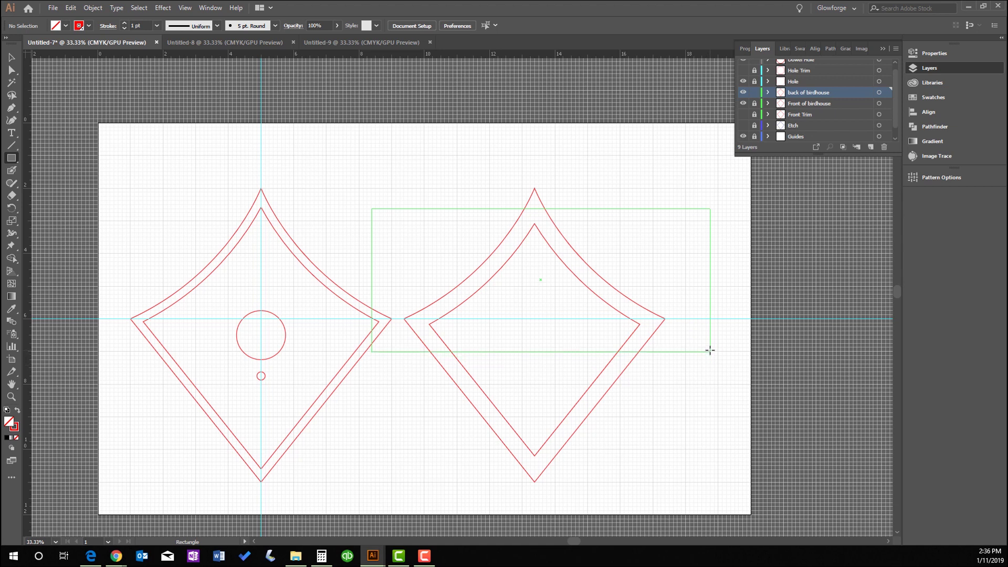
drag(710, 351, 709, 362)
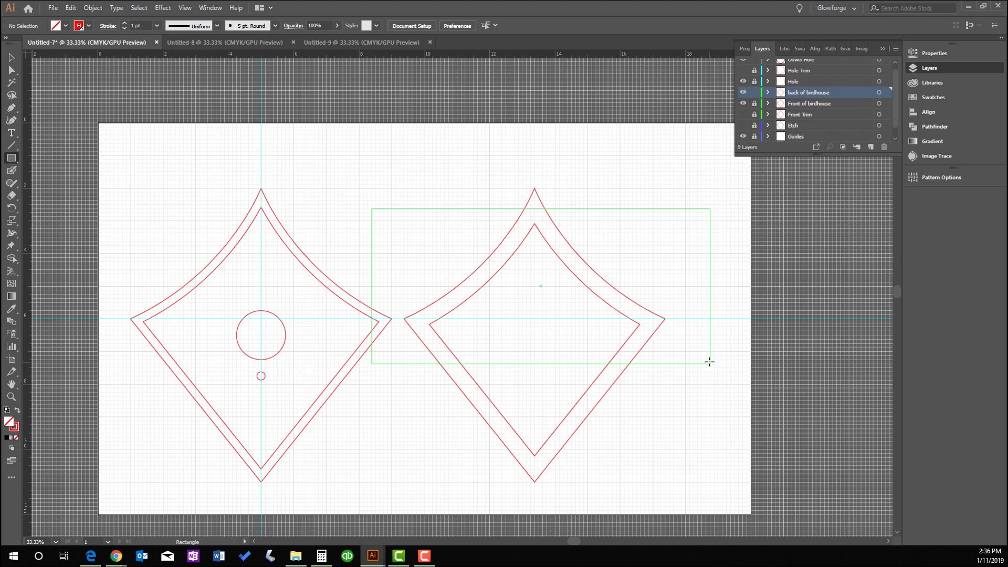
drag(710, 362, 710, 361)
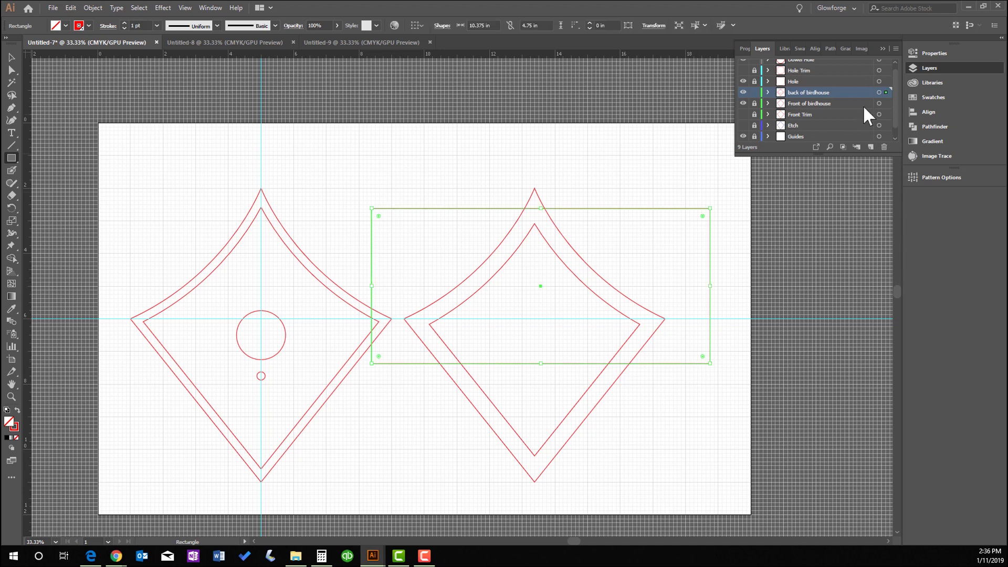
Divide the back panel's inner outline with the overlapping rectangle using the Pathfinder Divide operation.
click(768, 92)
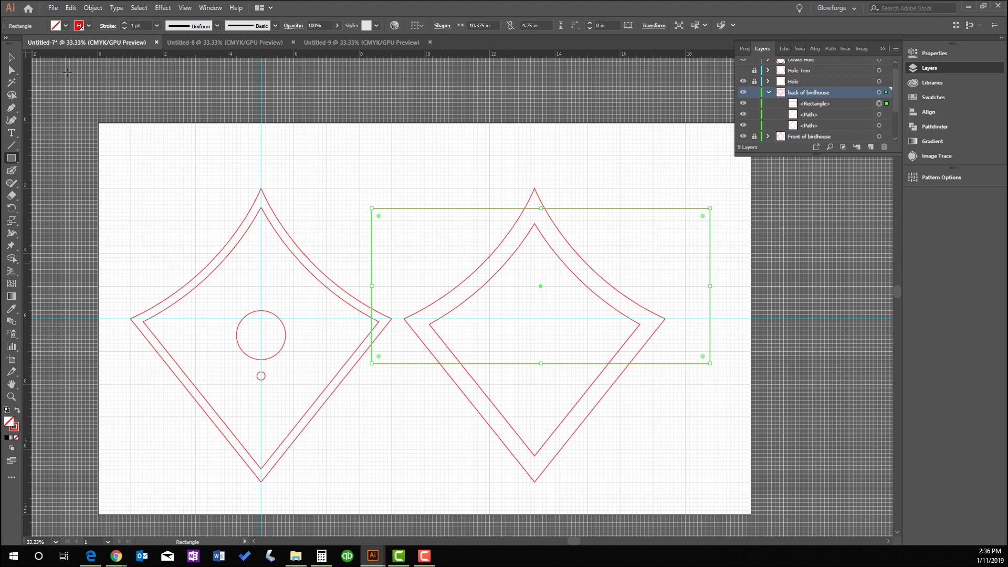
click(10, 56)
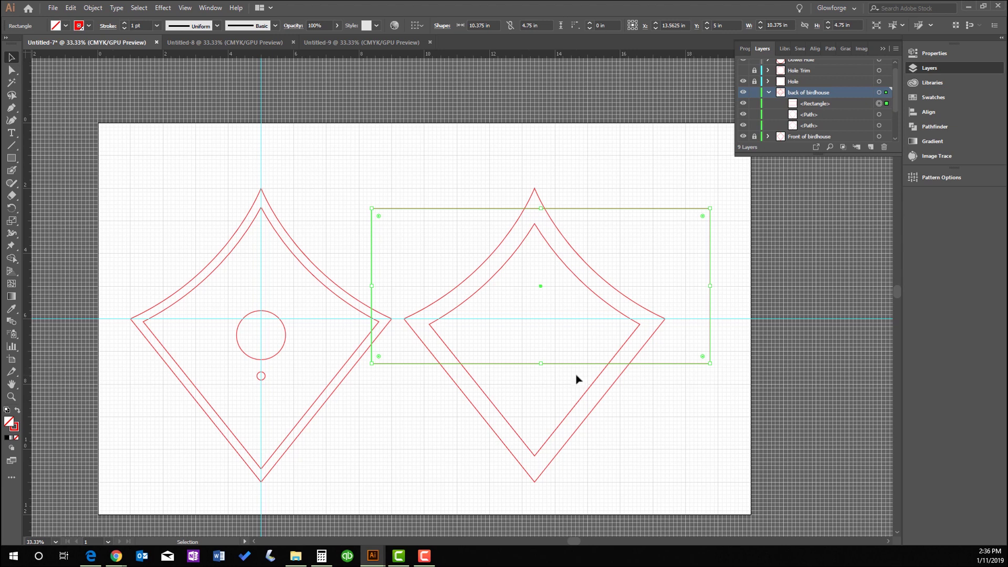
shift+click(584, 394)
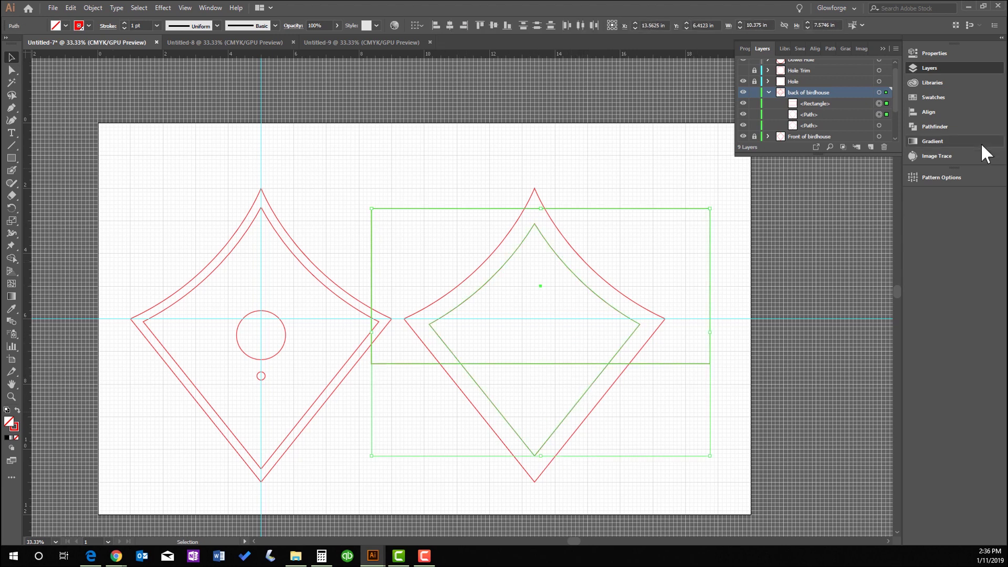
click(935, 127)
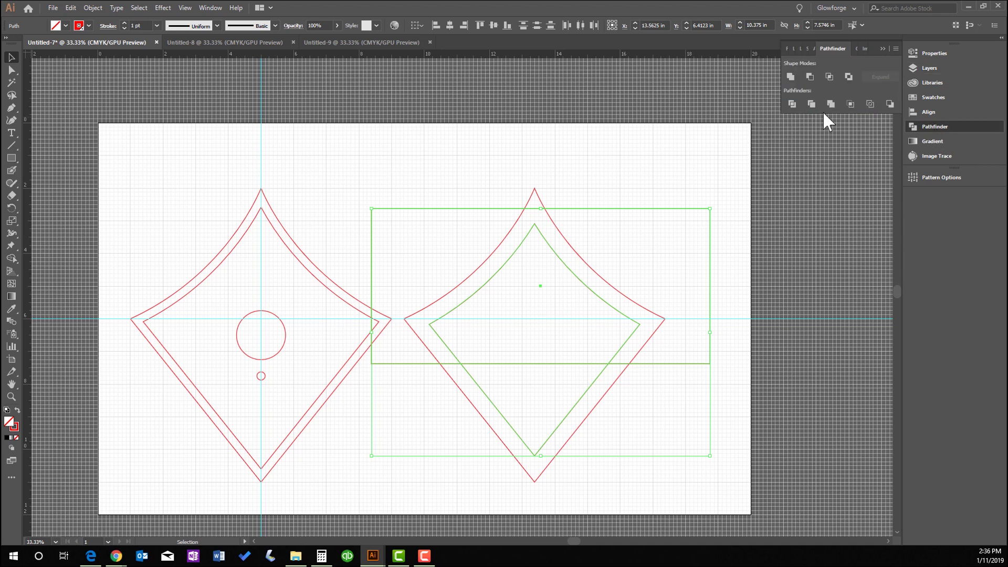
click(793, 103)
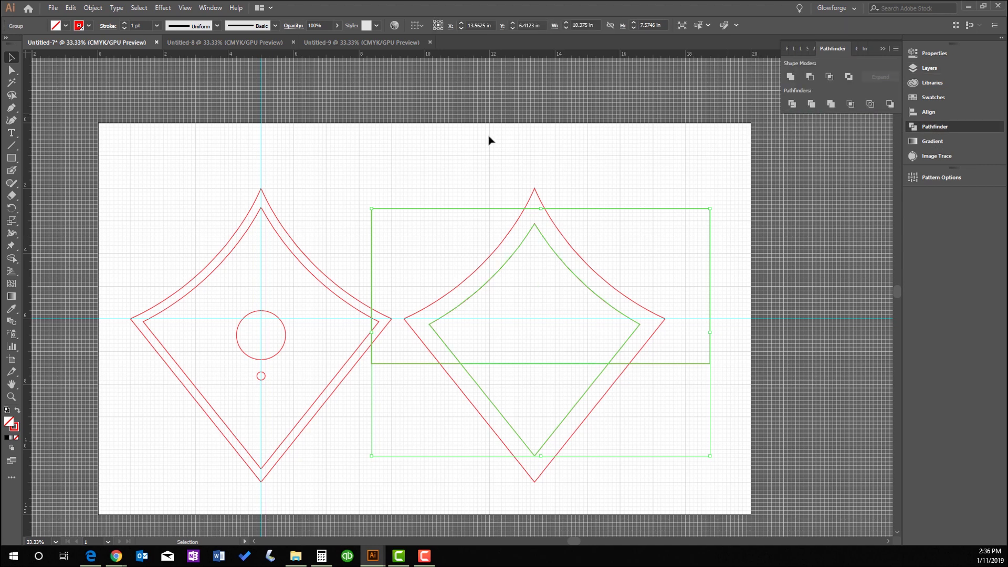
click(59, 79)
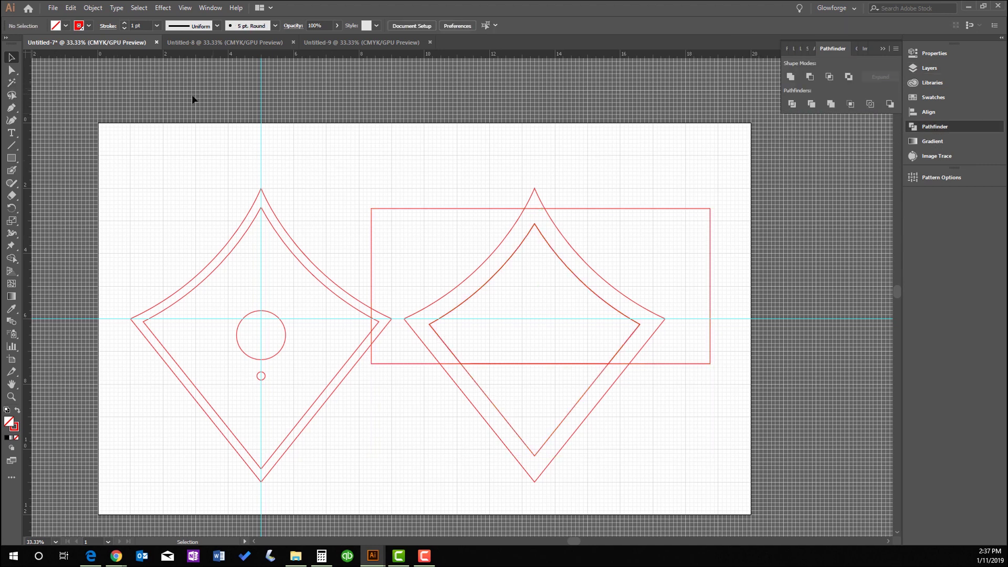
Delete the outer rectangle piece and the upper piece of the divided inner outline, keeping only the lower triangle inside the back panel.
click(12, 71)
click(491, 210)
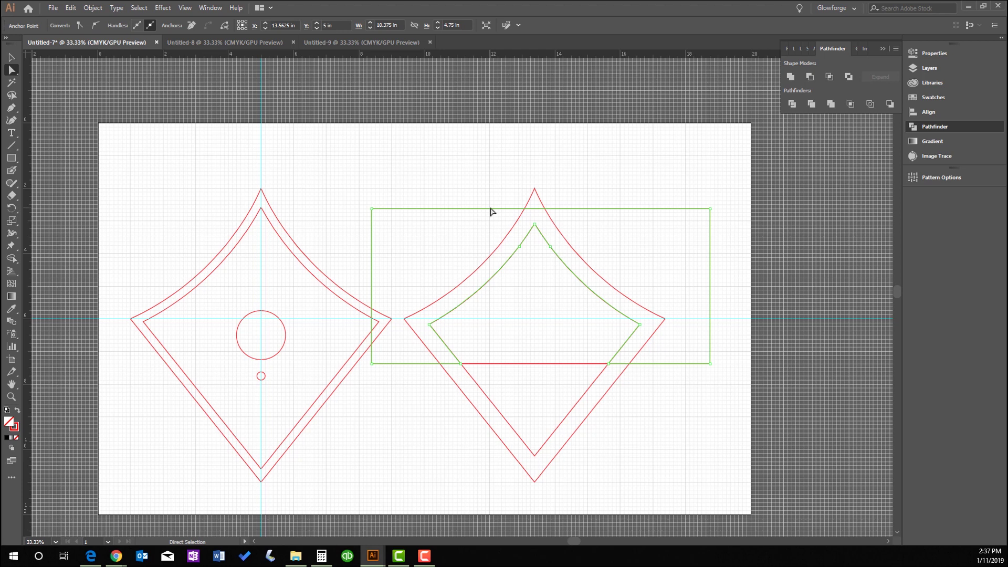
key(Delete)
key(Delete)
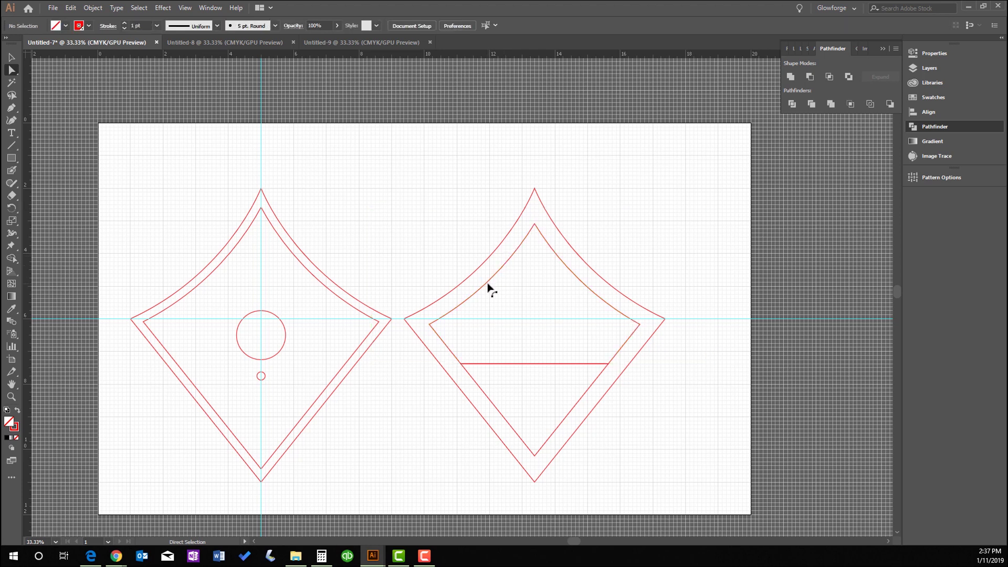
click(487, 286)
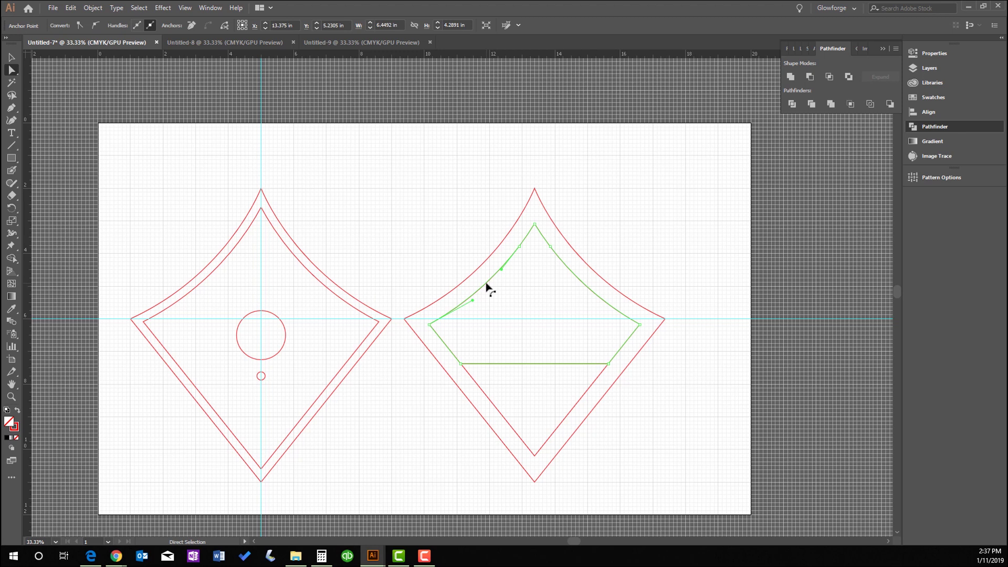
key(Delete)
key(Delete)
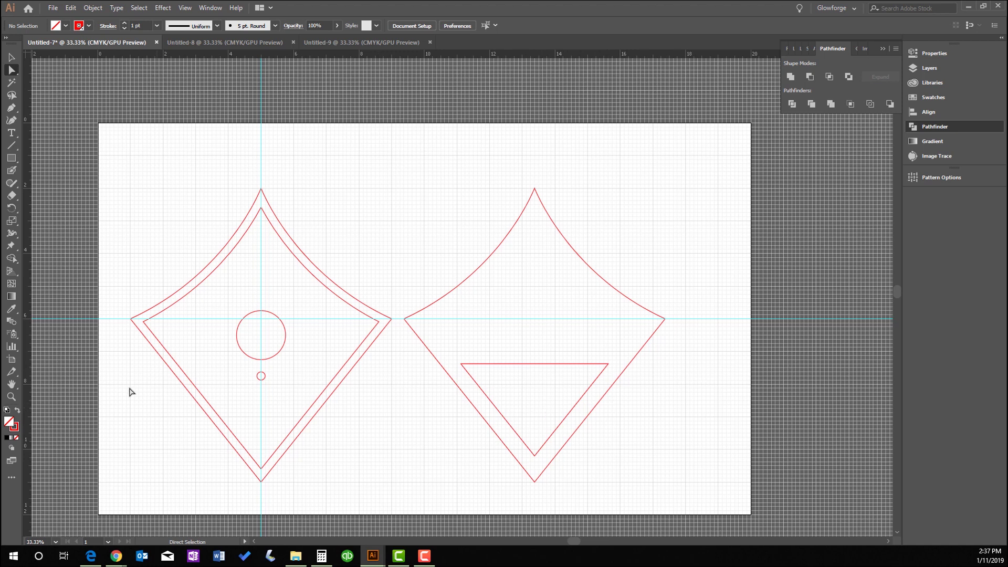
click(11, 396)
click(560, 379)
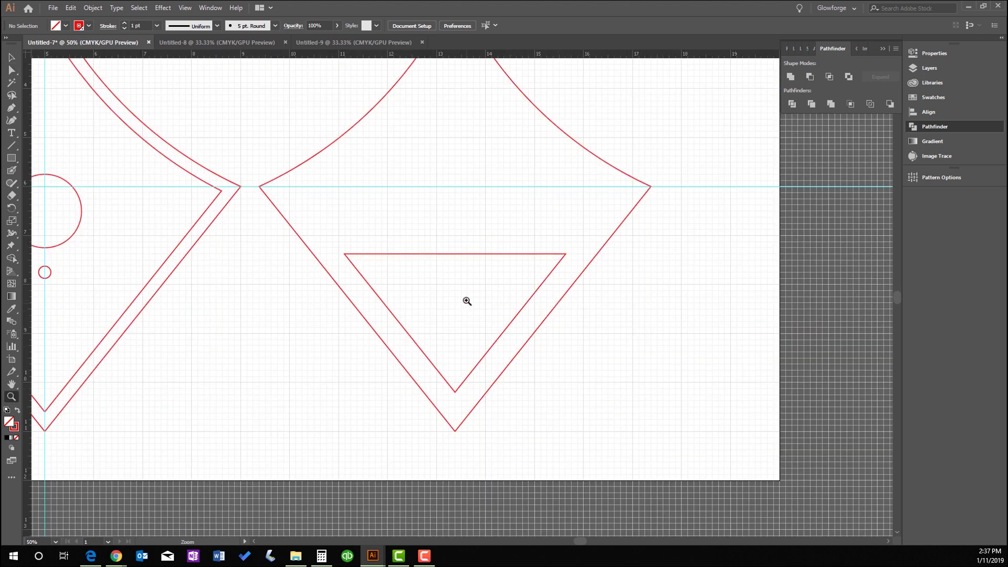
scroll(596, 300, up, 3)
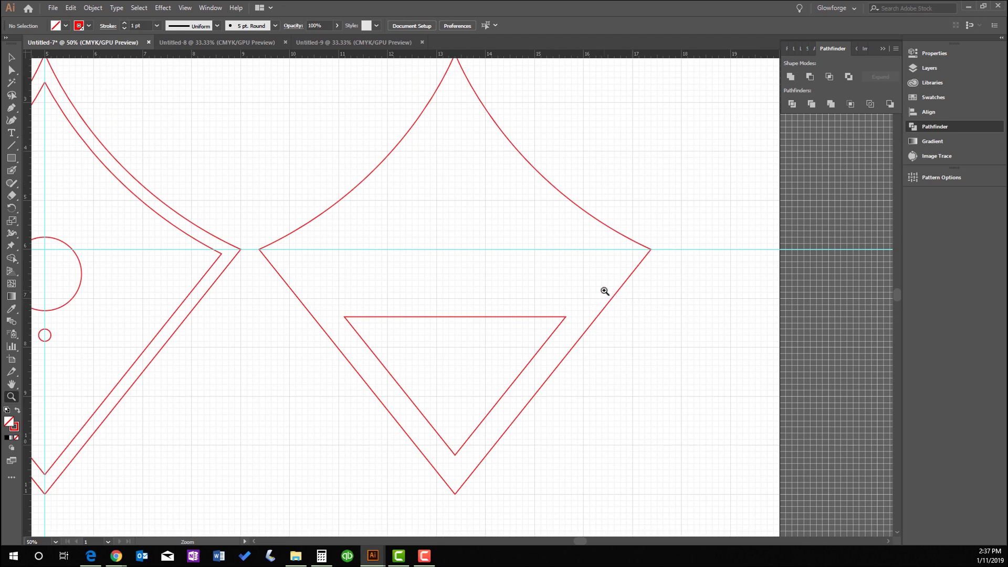
click(924, 67)
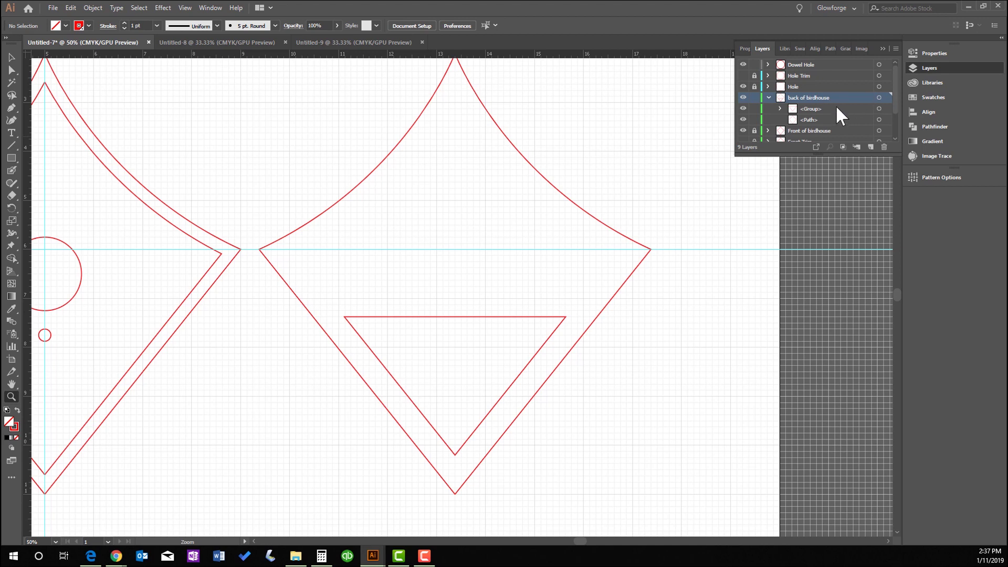
click(11, 159)
drag(218, 92, 388, 451)
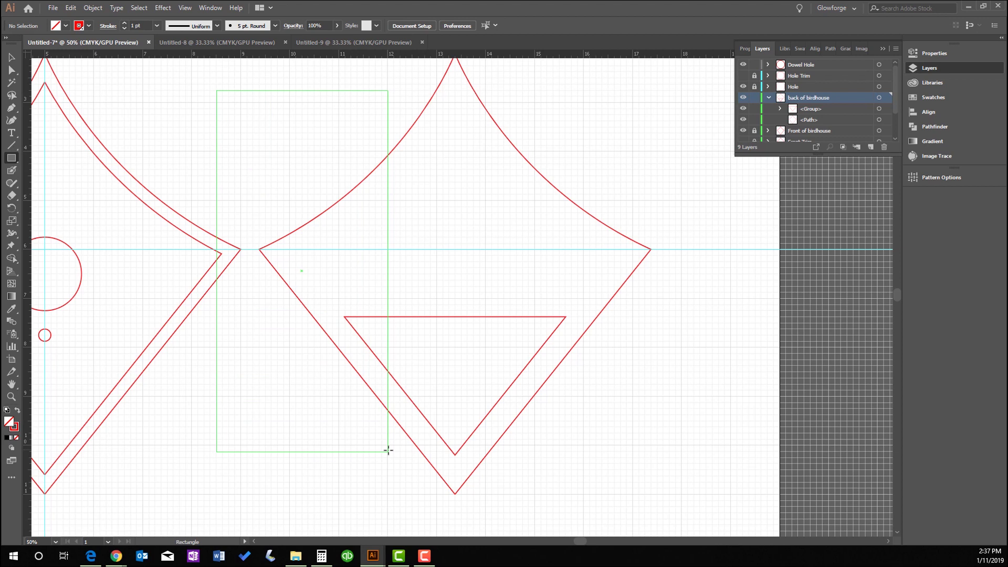
drag(388, 451, 388, 450)
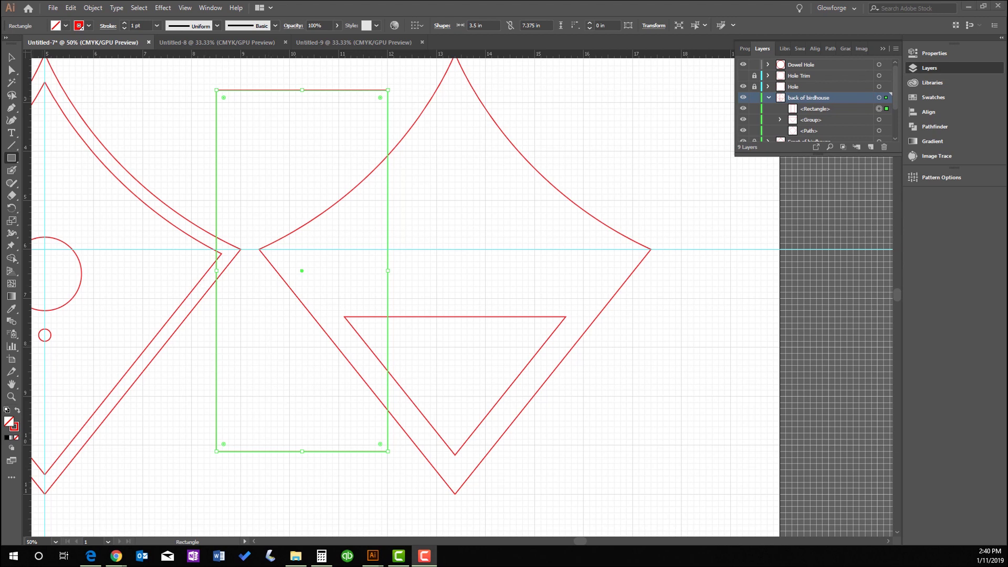
click(11, 58)
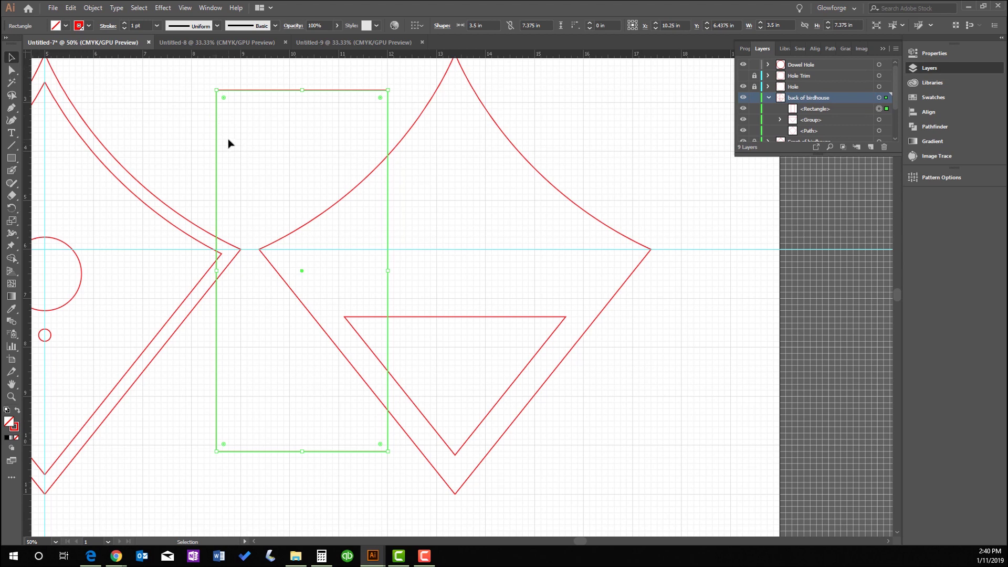
key(Delete)
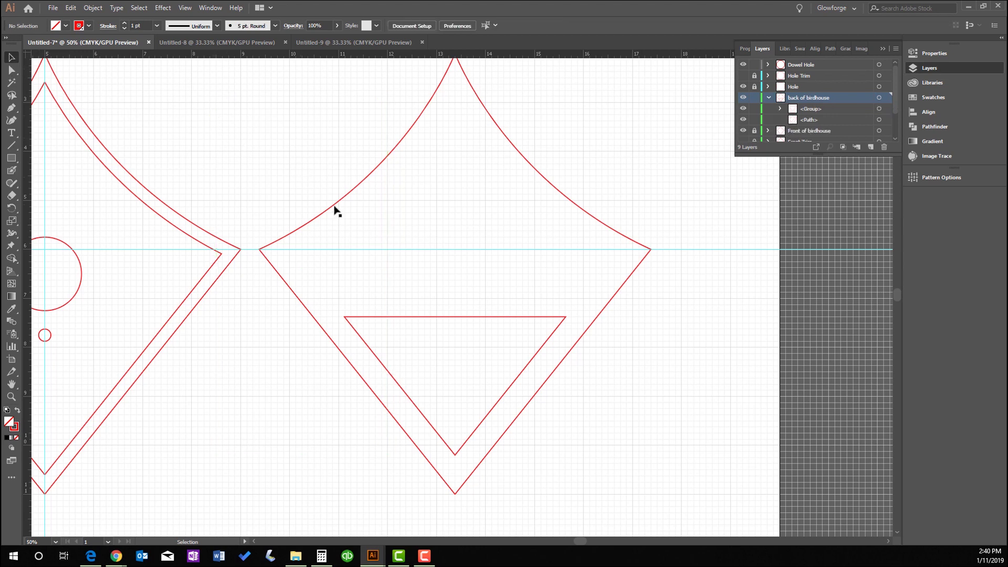
Move the back panel outline and its inner triangle together horizontally to X 14 in.
click(334, 210)
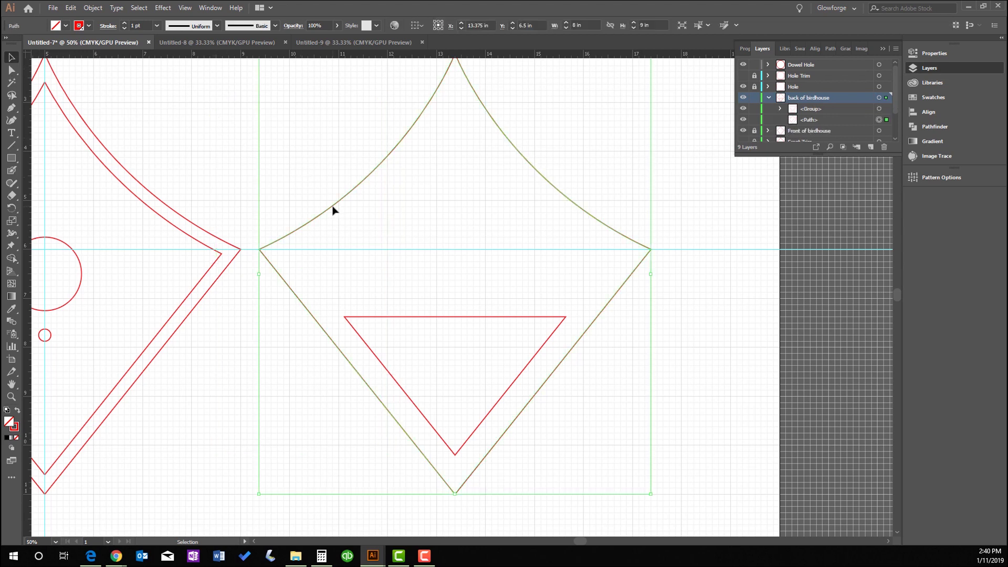
shift+click(384, 318)
key(Right)
key(Right)
key(Right)
key(Right)
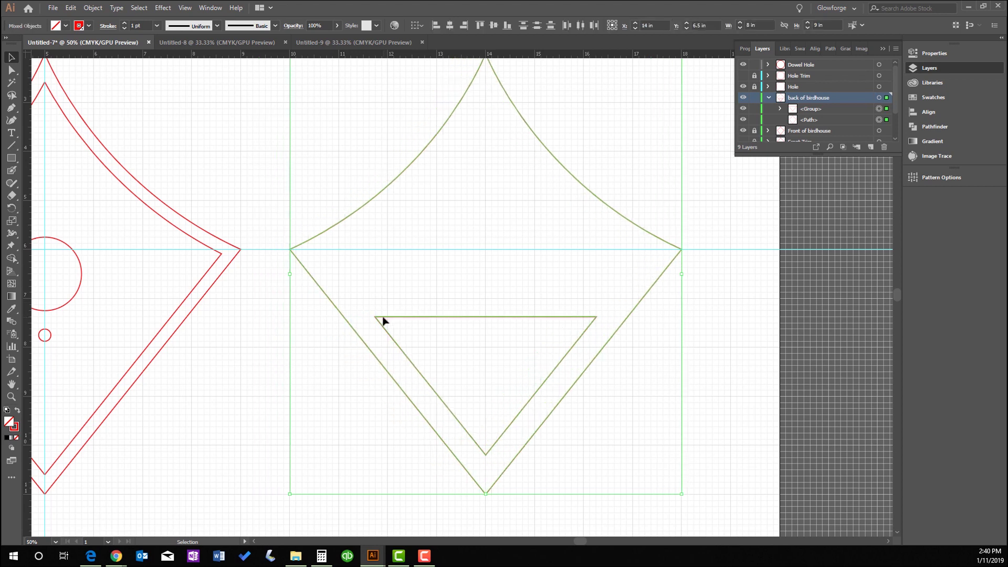
click(277, 216)
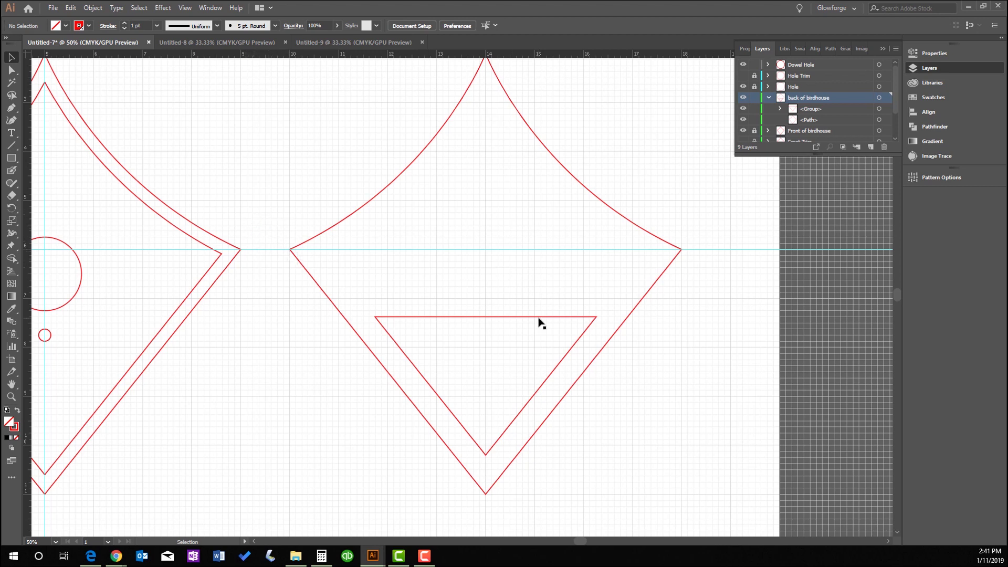
click(831, 108)
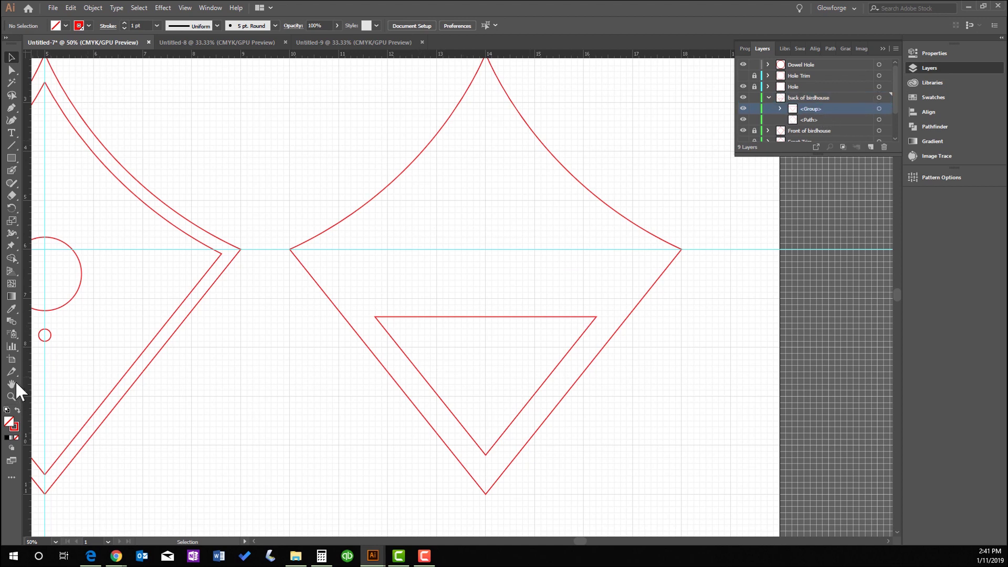
click(11, 158)
click(40, 183)
click(404, 329)
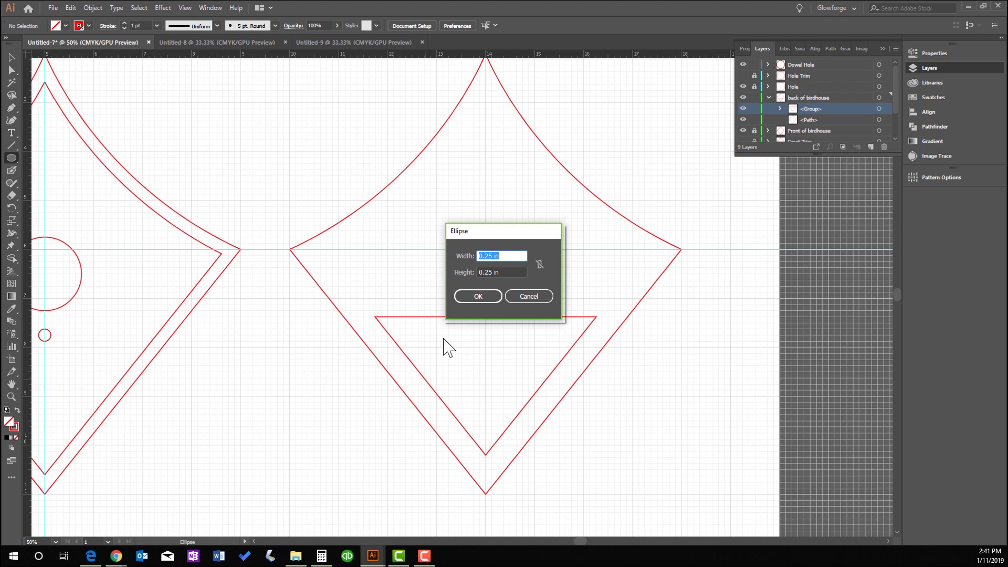
text(.135)
click(480, 296)
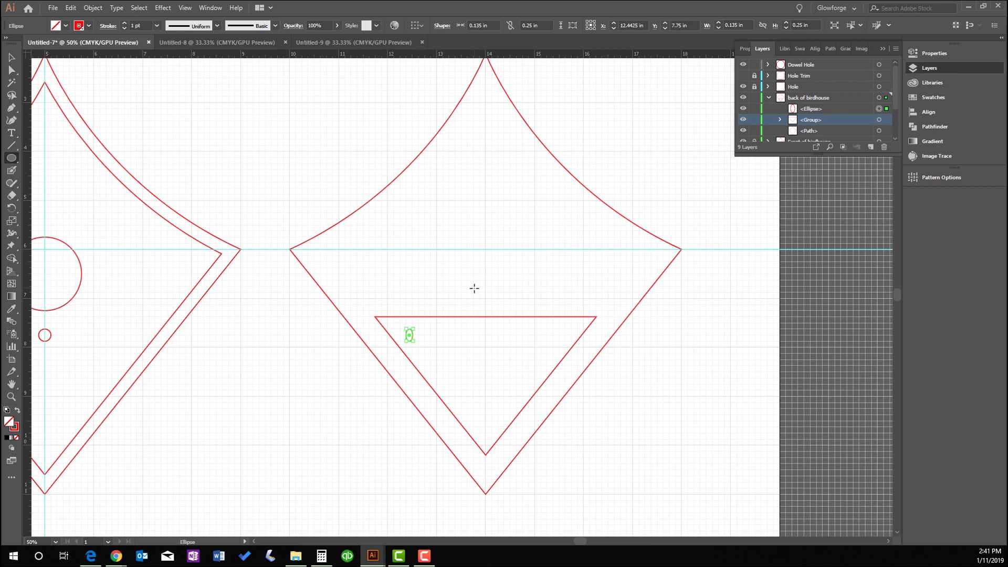
click(71, 7)
click(87, 18)
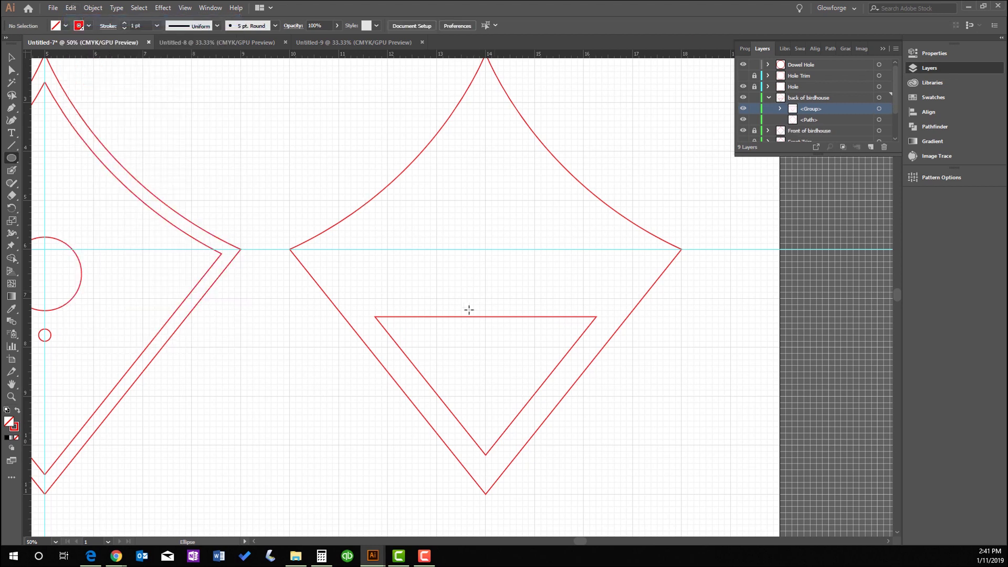
Draw a 0.135 by 0.135 in circle and nudge it into the triangle's upper-left corner.
click(454, 315)
text(.135)
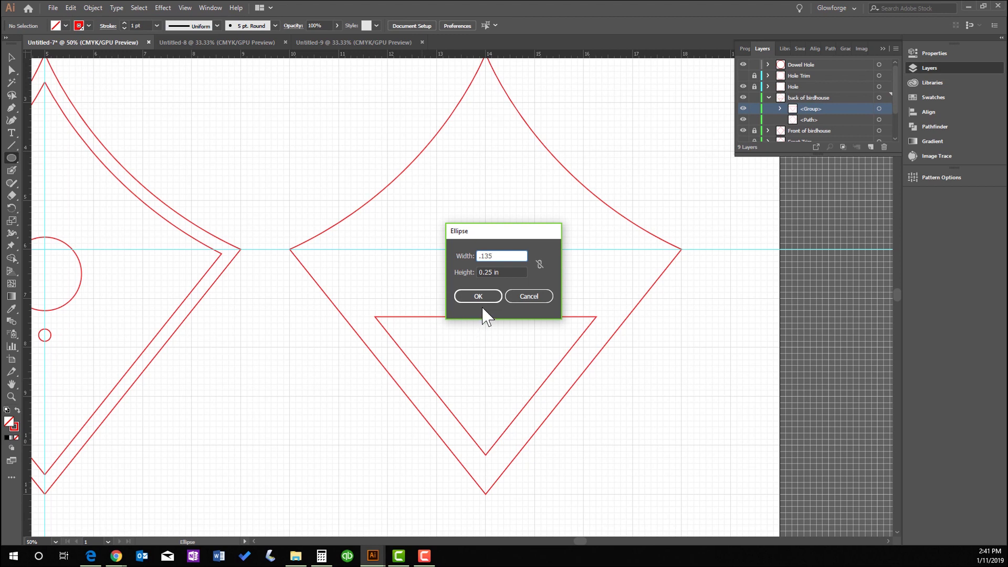
key(Tab)
text(.13)
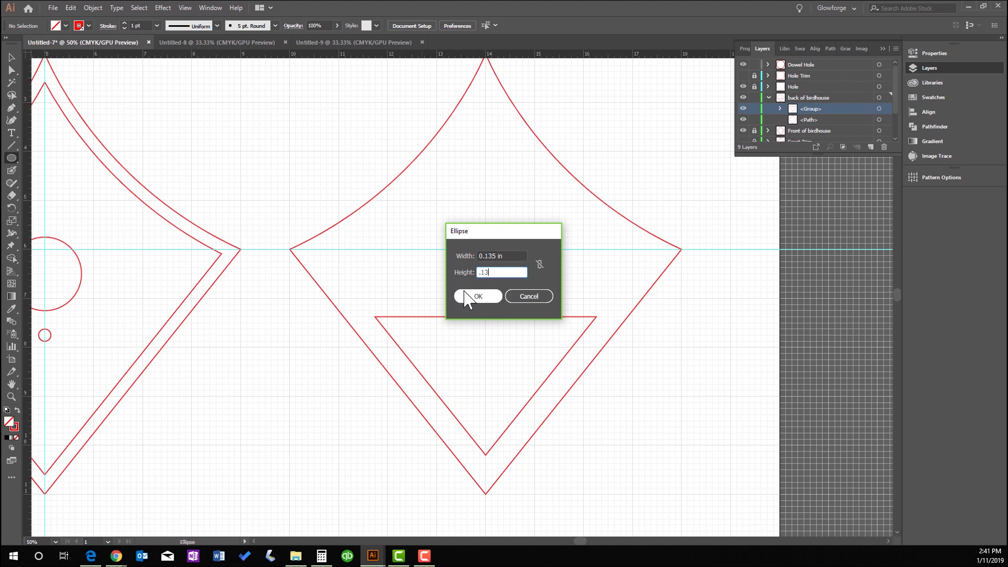
click(483, 298)
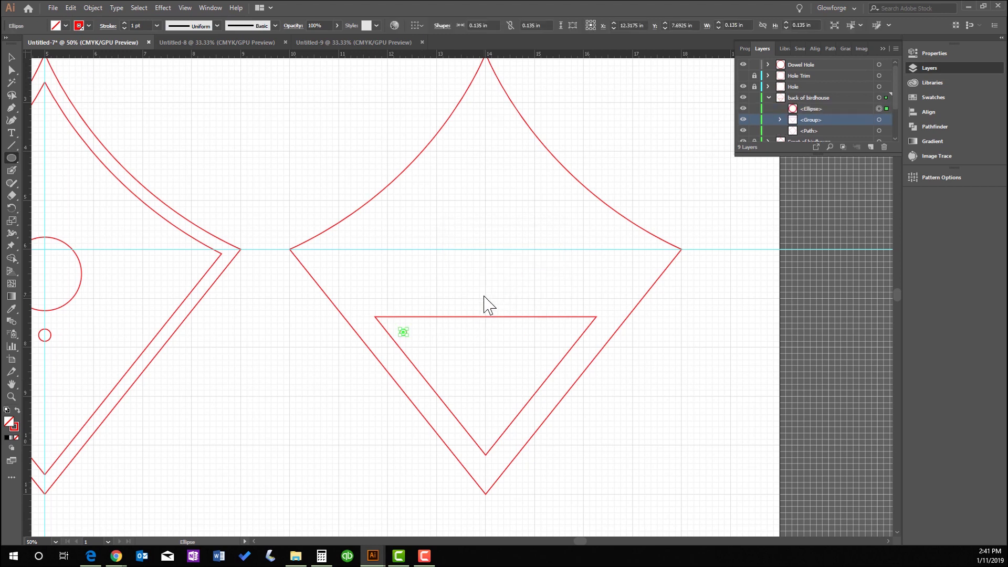
key(Up)
key(Left)
Duplicate the small circle in place and move the copy horizontally into the triangle's upper-right corner.
key(ctrl+f)
key(shift+Right)
key(shift+Right)
key(shift+Right)
key(shift+Right)
key(shift+Right)
key(shift+Right)
key(shift+Right)
key(shift+Right)
key(shift+Right)
key(shift+Right)
key(shift+Right)
key(shift+Right)
key(shift+Right)
key(shift+Right)
key(shift+Right)
key(shift+Right)
key(shift+Right)
key(shift+Right)
key(shift+Right)
key(shift+Right)
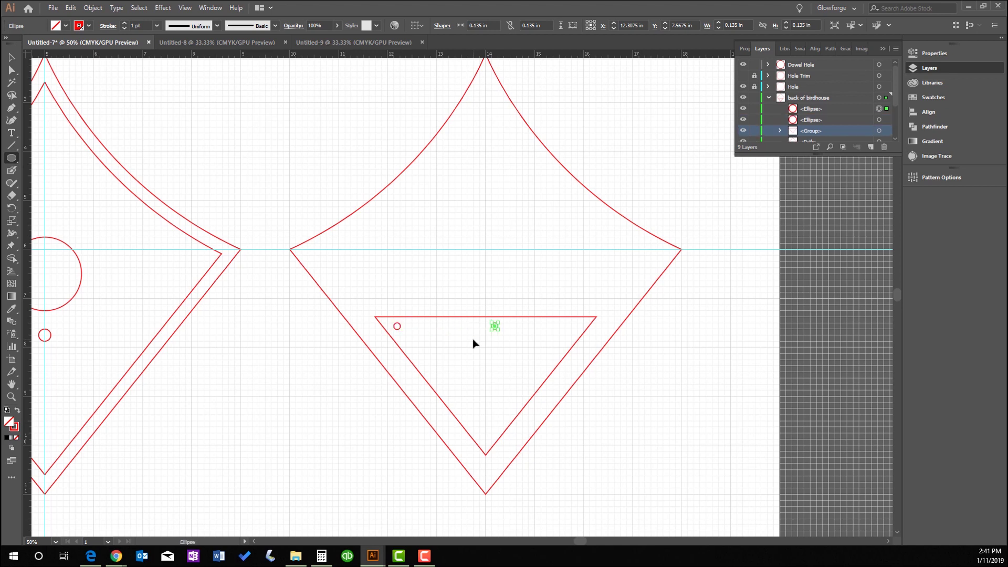
key(shift+Right)
Duplicate the upper-right circle in place and move the copy into the triangle's bottom corner, to about X 13.94 in, Y 9.82 in.
key(ctrl+c)
key(ctrl+f)
key(shift+Left)
key(shift+Left)
key(shift+Left)
key(shift+Left)
key(shift+Left)
key(shift+Left)
key(shift+Left)
key(shift+Left)
key(shift+Left)
key(shift+Left)
key(shift+Left)
key(shift+Left)
key(shift+Left)
key(shift+Down)
key(shift+Down)
key(shift+Down)
key(shift+Down)
key(shift+Down)
key(shift+Down)
key(shift+Down)
key(shift+Down)
key(shift+Down)
key(shift+Down)
key(shift+Down)
key(shift+Down)
key(shift+Down)
key(shift+Down)
key(shift+Down)
key(shift+Down)
key(shift+Down)
key(shift+Down)
key(shift+Down)
key(shift+Down)
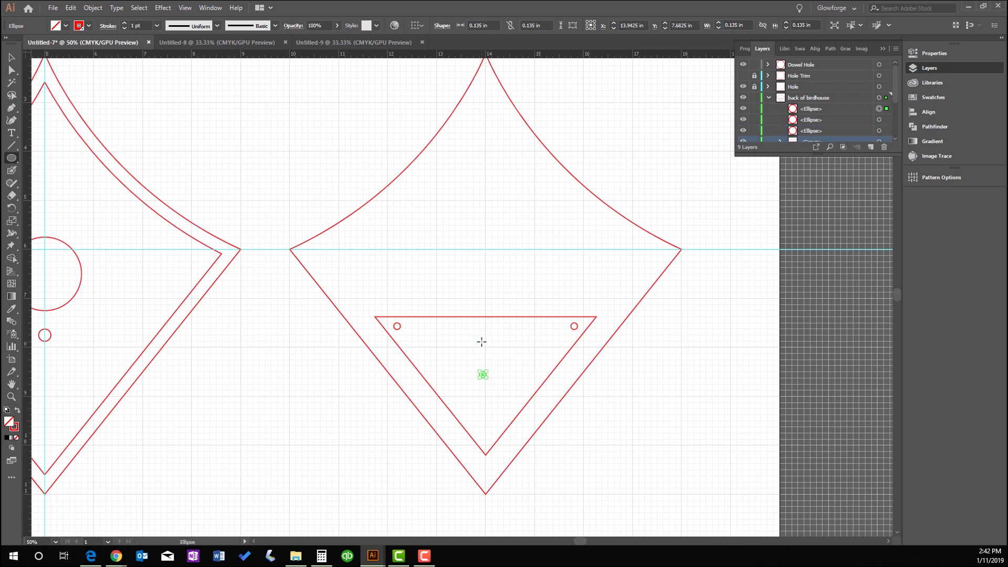
key(shift+Up)
key(shift+Up)
Turn off Snap to Grid and nudge the lowest circle so it is centred above the triangle's bottom corner.
click(209, 7)
mouse_move(185, 7)
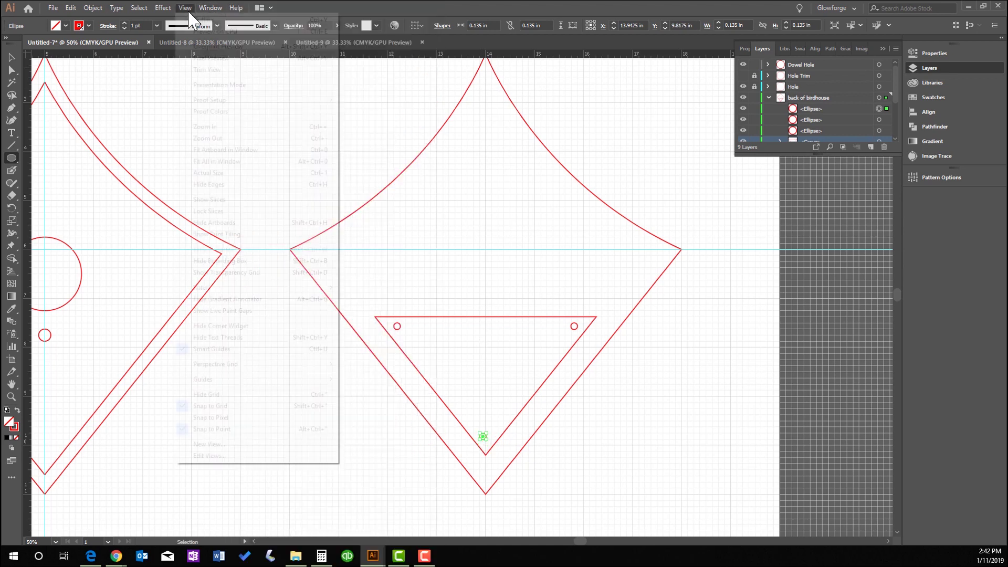
click(225, 406)
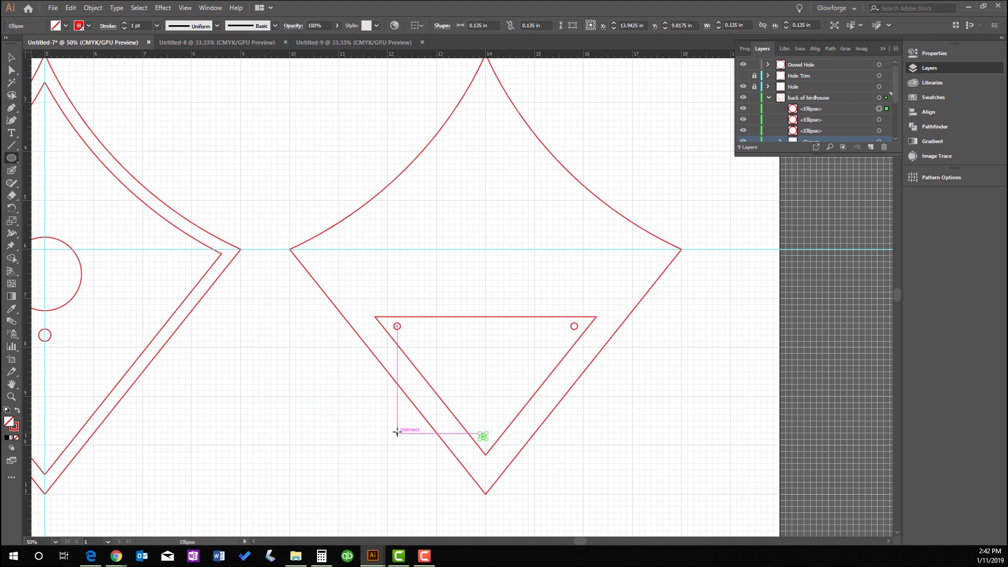
key(Right)
key(Right)
key(Down)
click(12, 59)
click(500, 422)
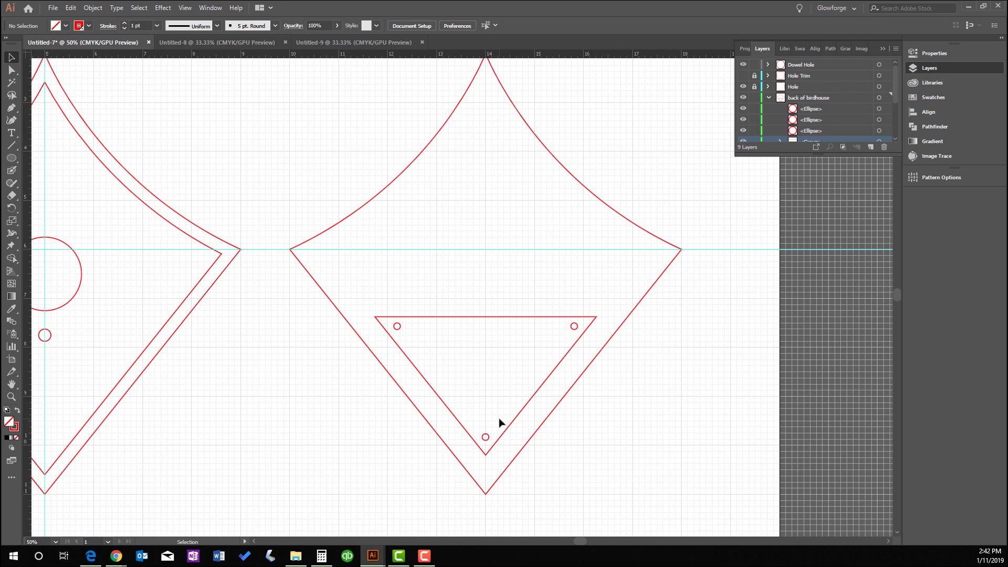
Set the stroke colour of the triangle's three corner circles to blue.
click(397, 327)
shift+click(574, 326)
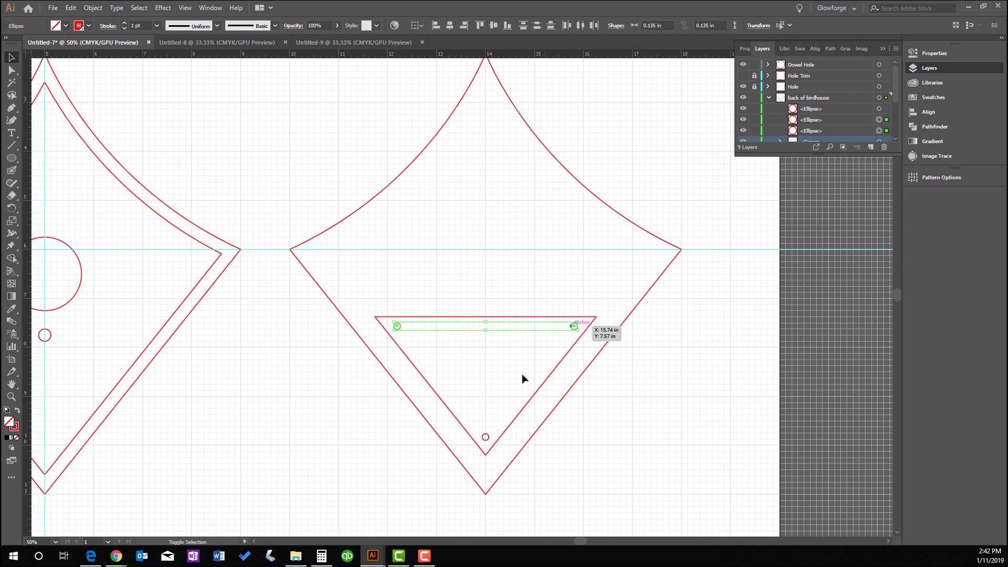
shift+click(485, 437)
click(89, 26)
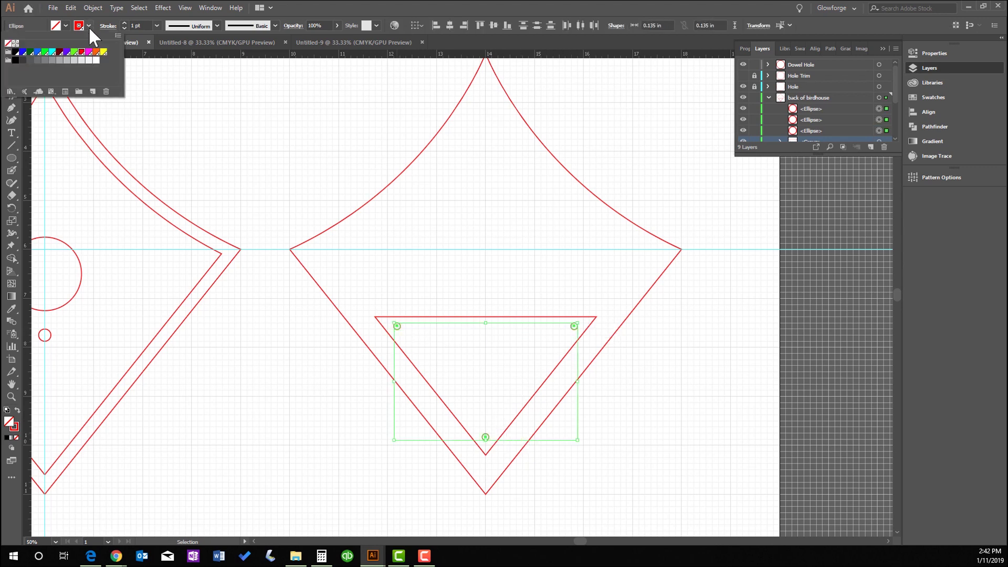
click(23, 53)
click(409, 283)
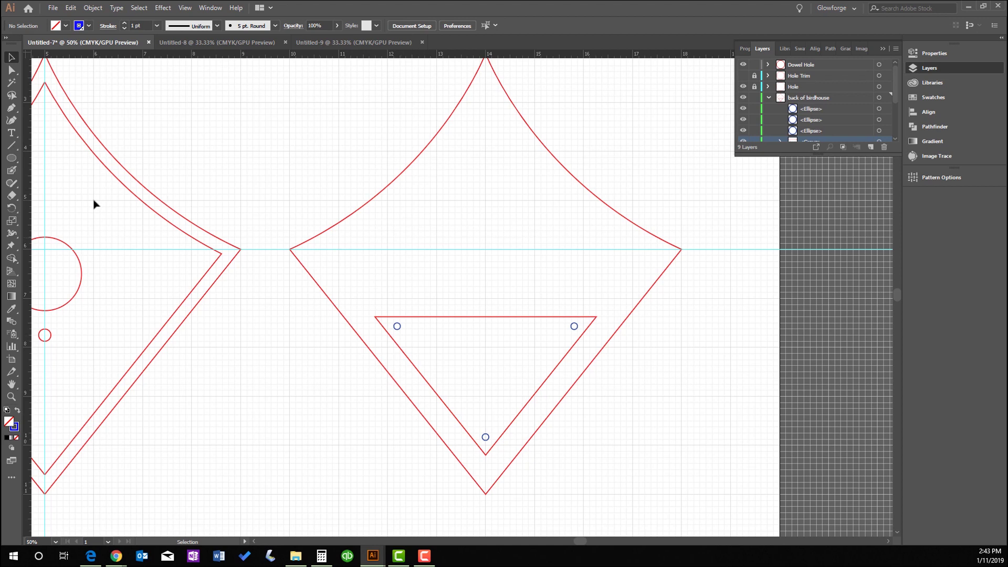
Draw a tall rectangle of about 3.55 x 8.74 in over the left part of the back panel.
click(13, 158)
click(42, 157)
drag(234, 83, 409, 510)
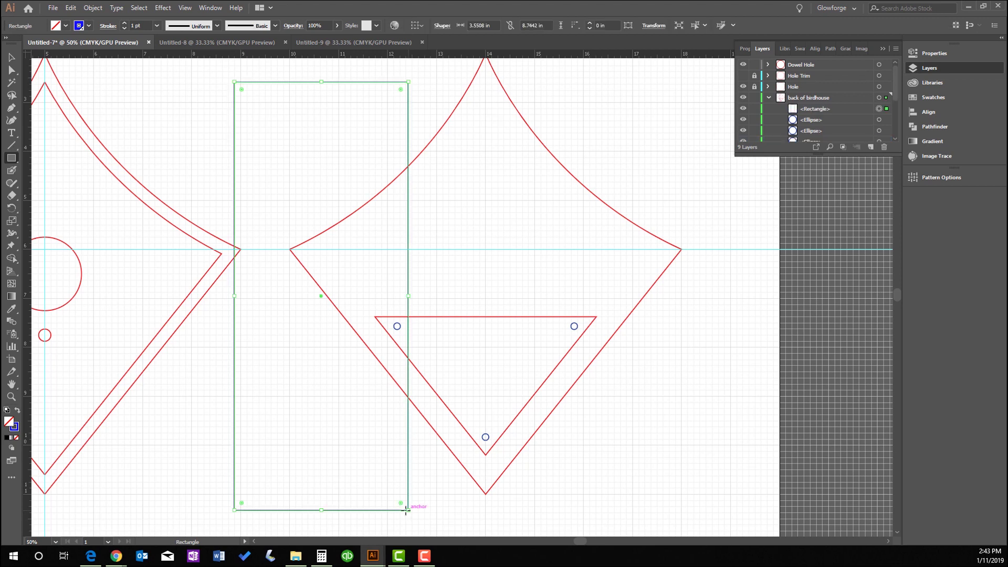
click(11, 57)
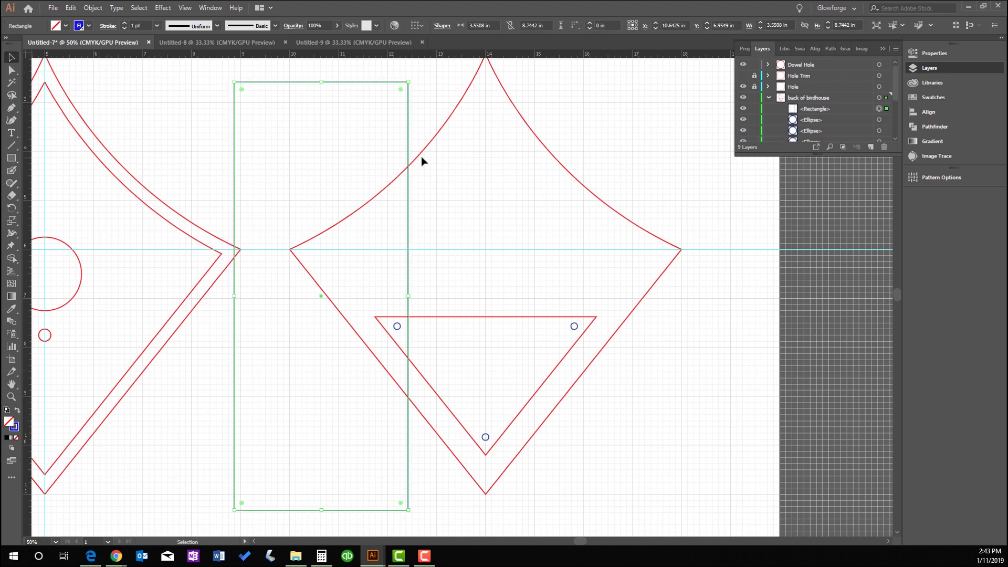
Split the back panel's outline with the overlapping rectangle using the Divide operation.
click(448, 167)
click(408, 151)
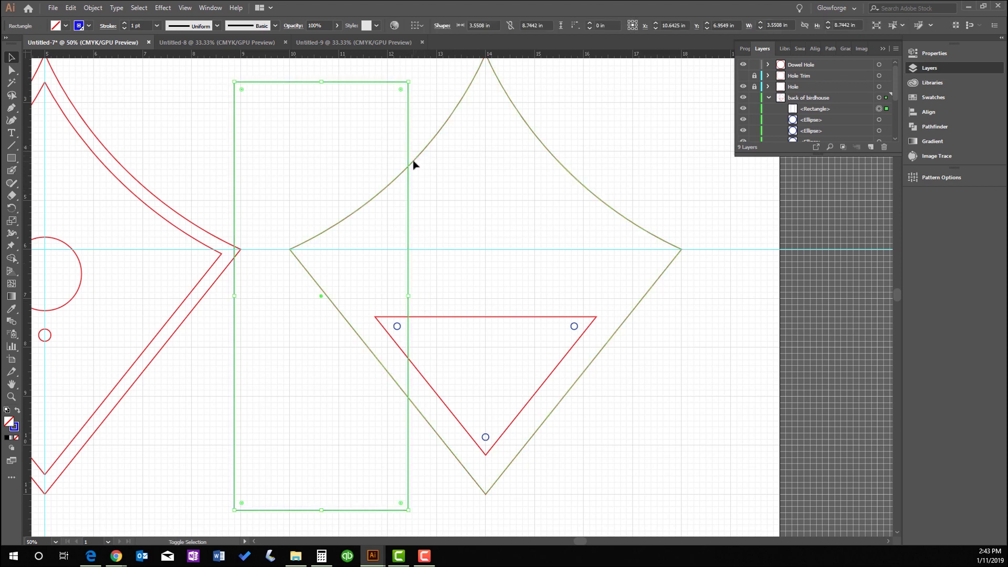
shift+click(413, 163)
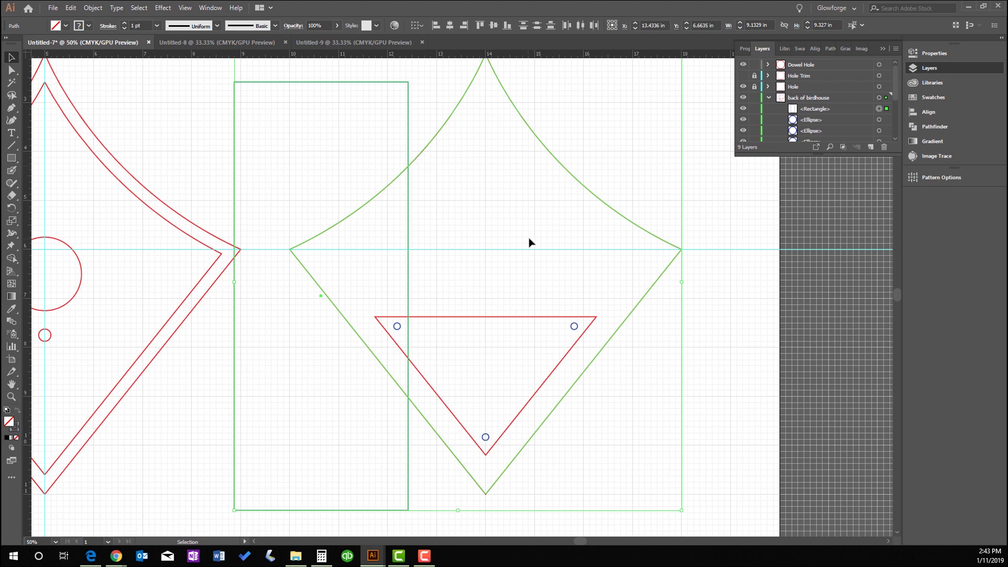
click(925, 126)
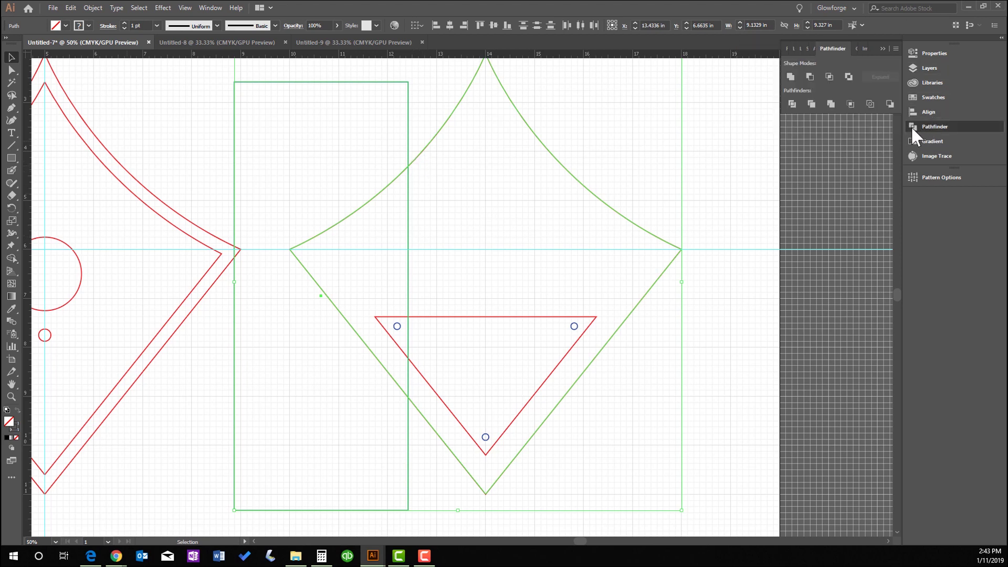
click(788, 103)
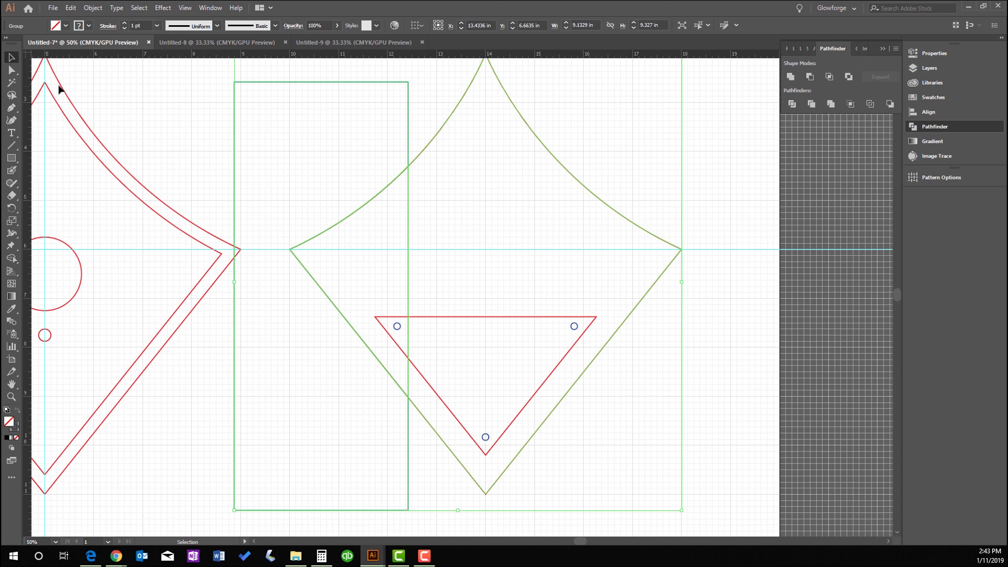
Delete the leftover part of the rectangle that lies outside the back panel.
click(12, 69)
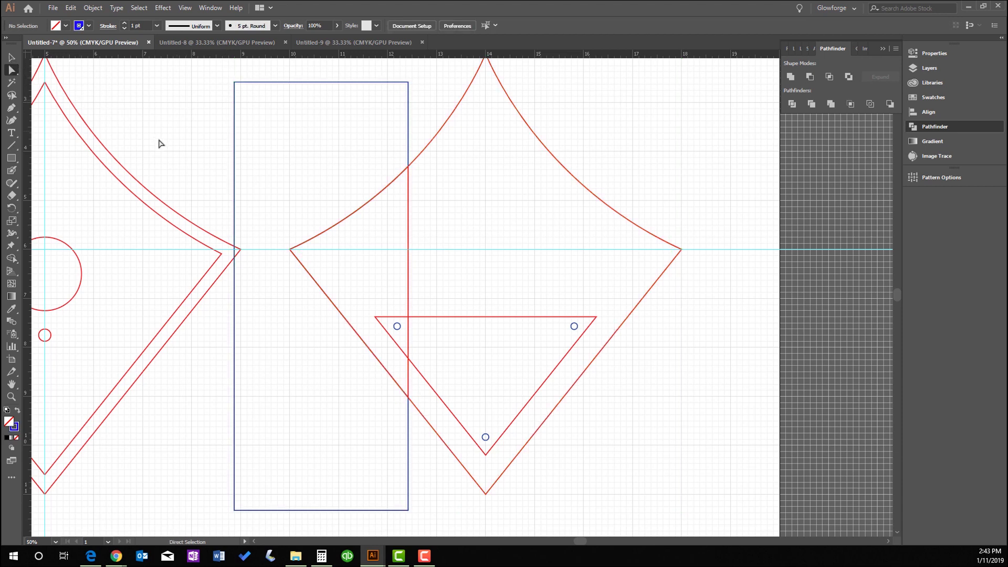
click(234, 164)
key(Delete)
key(Delete)
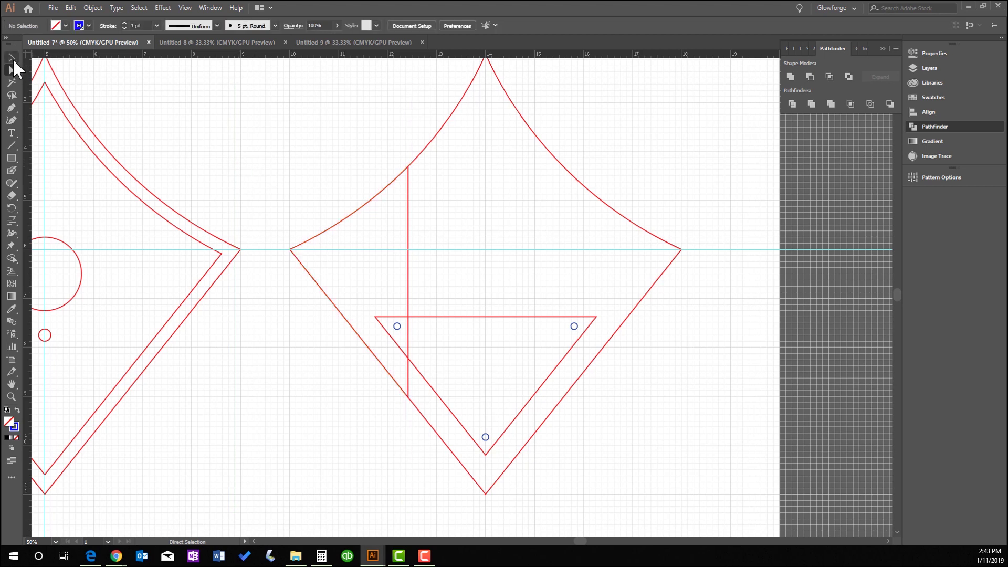
Try to copy the back panel's divided left section together with the triangle's upper-left circle.
click(929, 67)
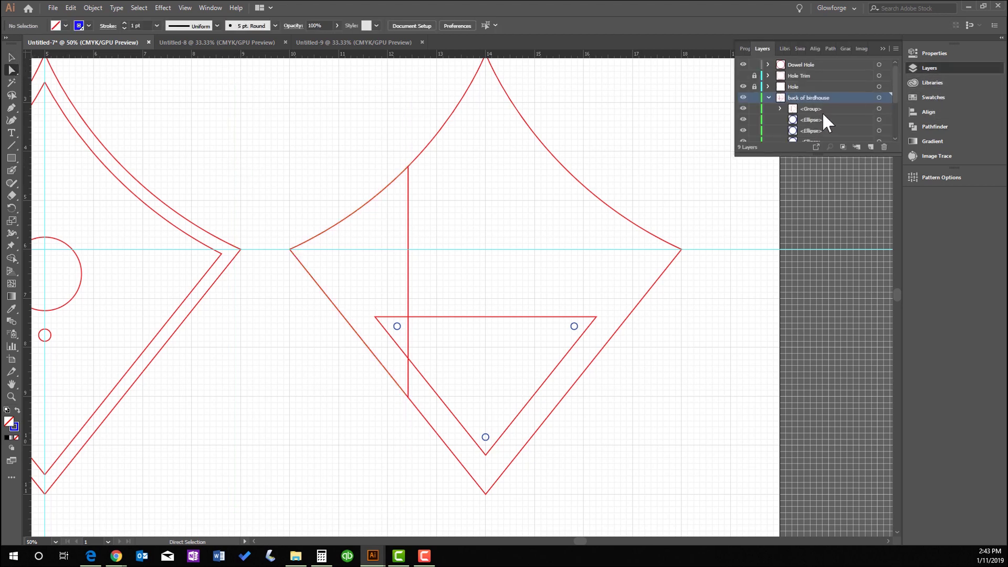
click(781, 109)
click(878, 120)
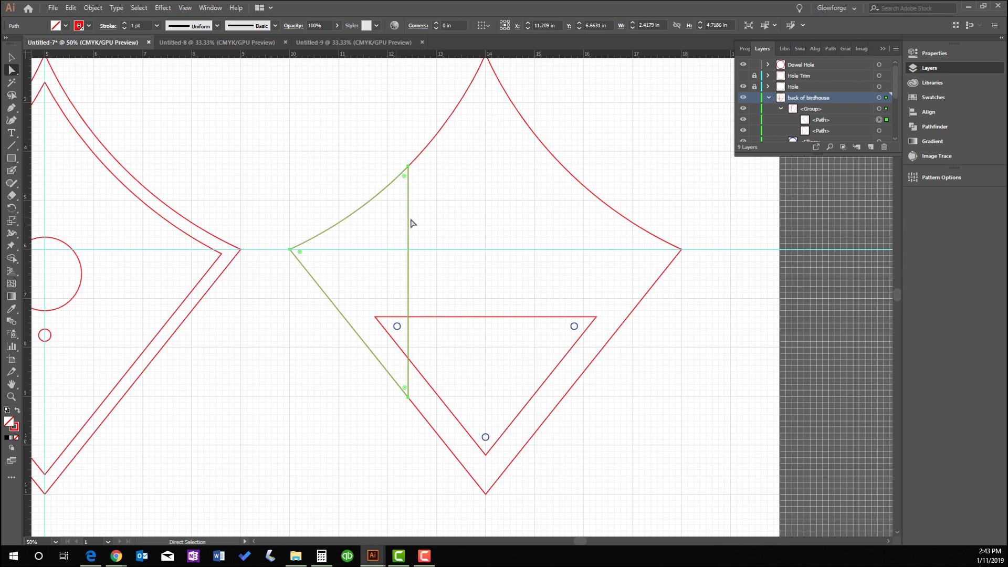
click(398, 330)
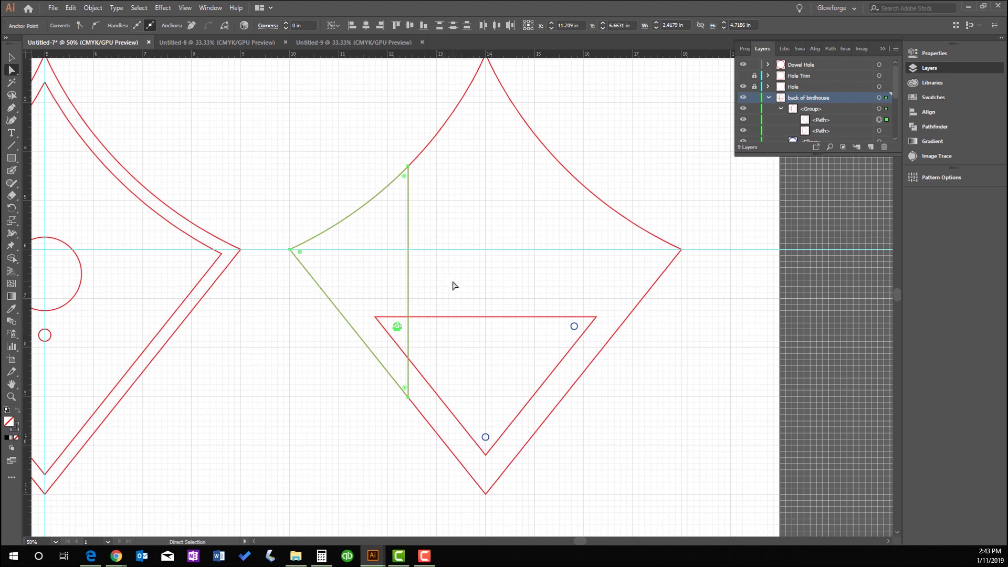
key(ctrl)
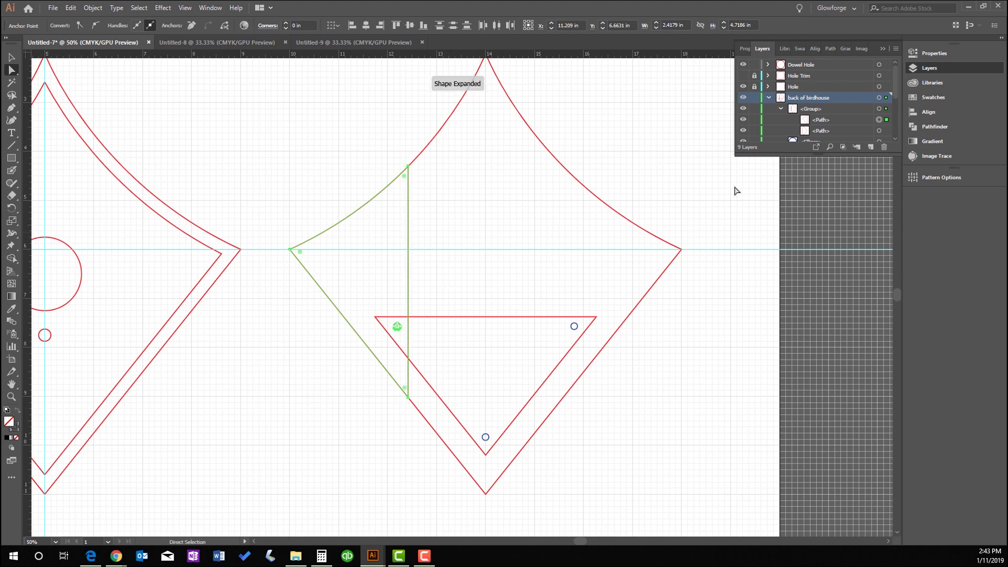
click(72, 6)
click(94, 58)
Create a new layer named "Support Pieces".
click(869, 147)
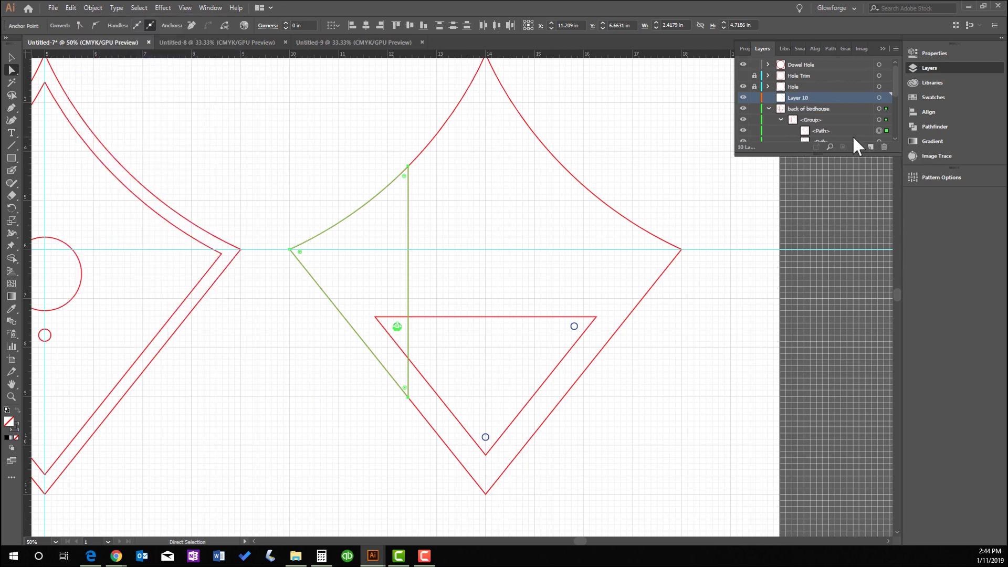
double_click(799, 97)
text(Support Pieces)
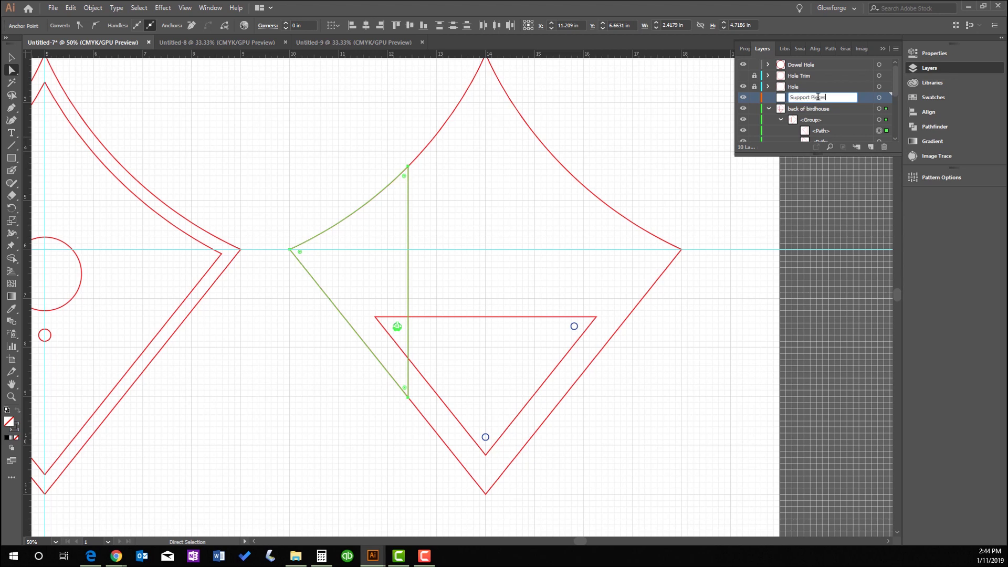
key(Return)
Try to paste the copied section and circle into the Support Pieces layer, and undo the paste.
key(ctrl+x)
key(ctrl+v)
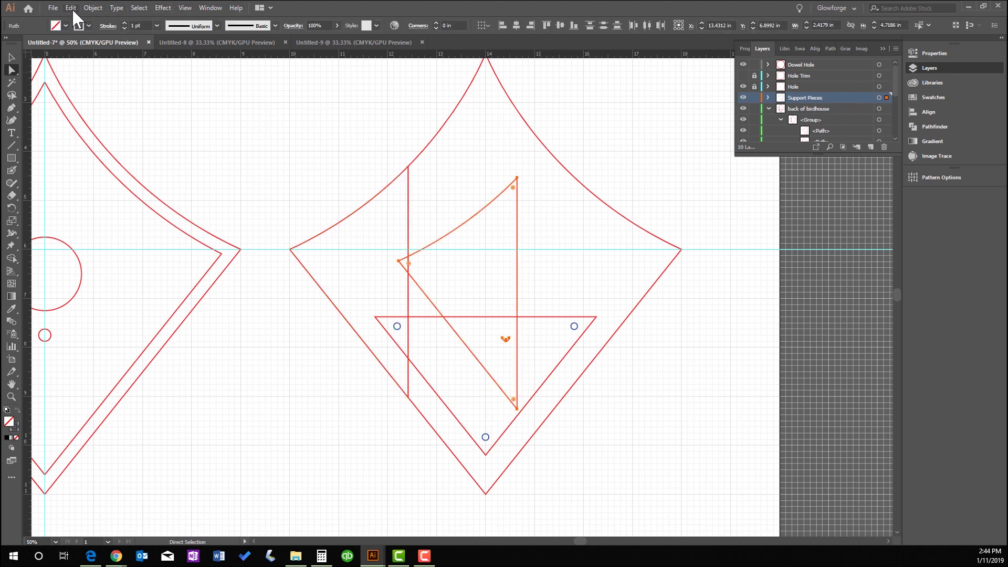
click(503, 345)
click(442, 312)
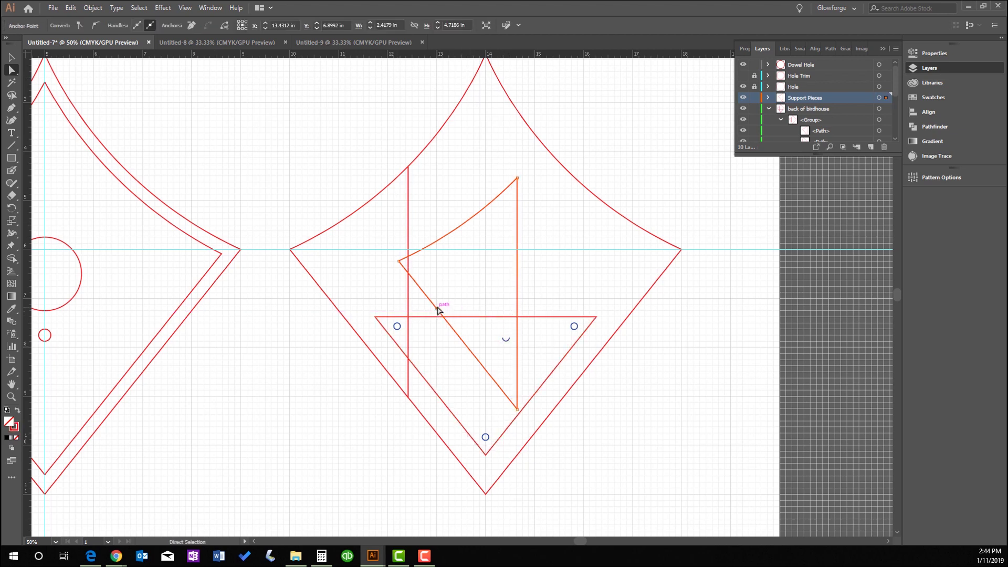
click(70, 7)
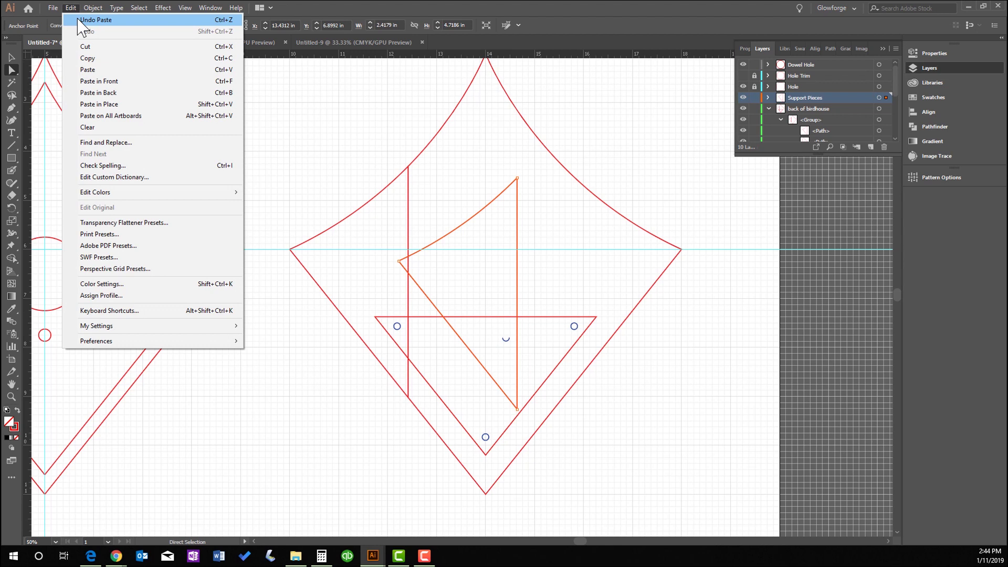
click(83, 17)
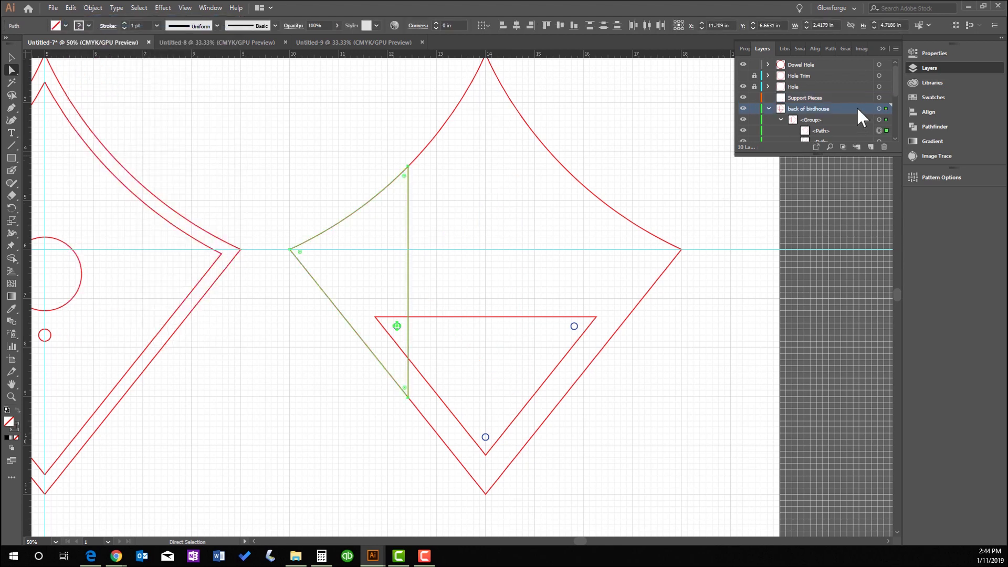
Select the back panel's divided left section and the whole upper-left circle of the triangle, and copy both.
scroll(896, 90, down, 2)
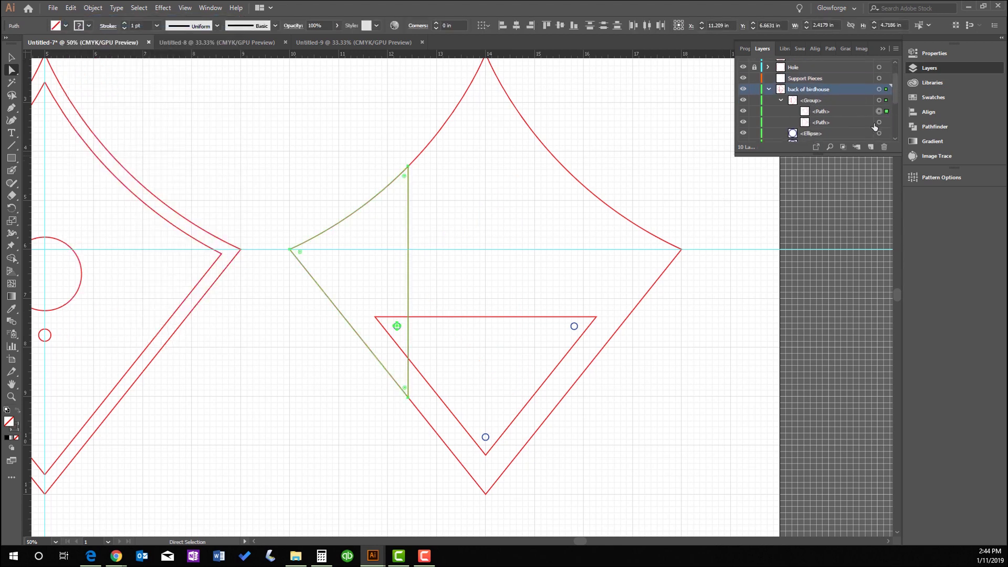
scroll(896, 92, down, 3)
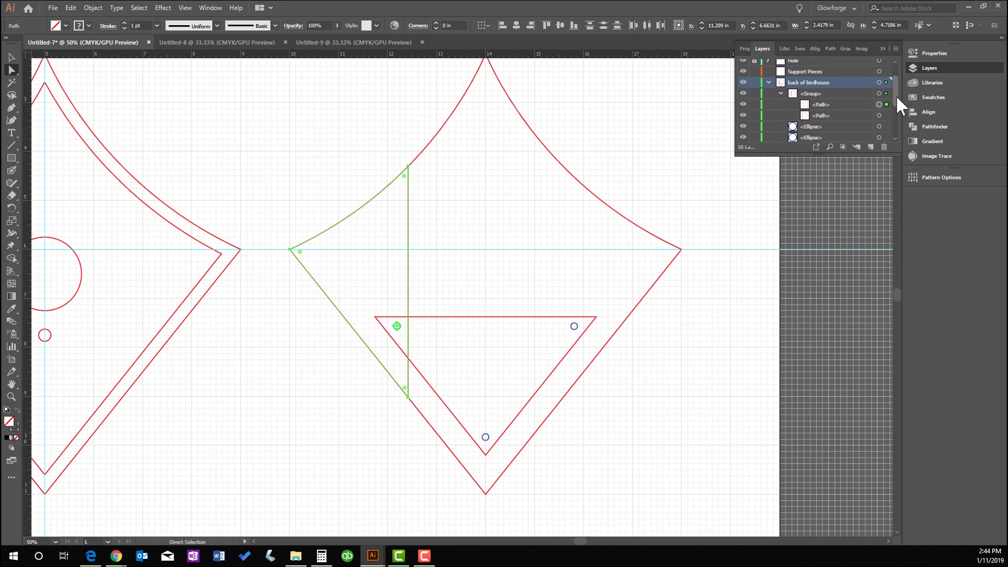
click(879, 100)
click(880, 122)
scroll(896, 102, up, 2)
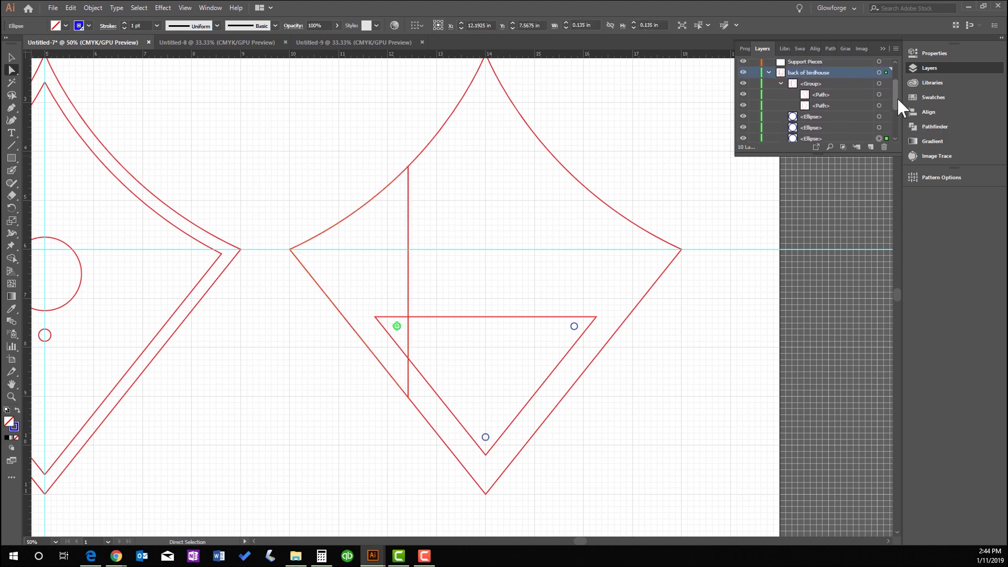
click(879, 101)
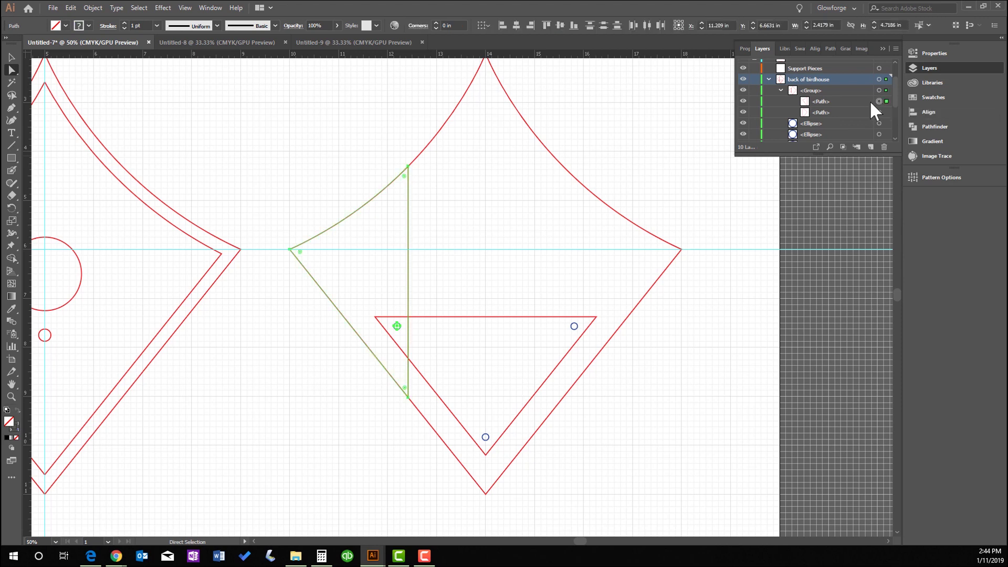
click(71, 7)
click(89, 59)
Paste the copied section and circle into the Support Pieces layer.
click(825, 68)
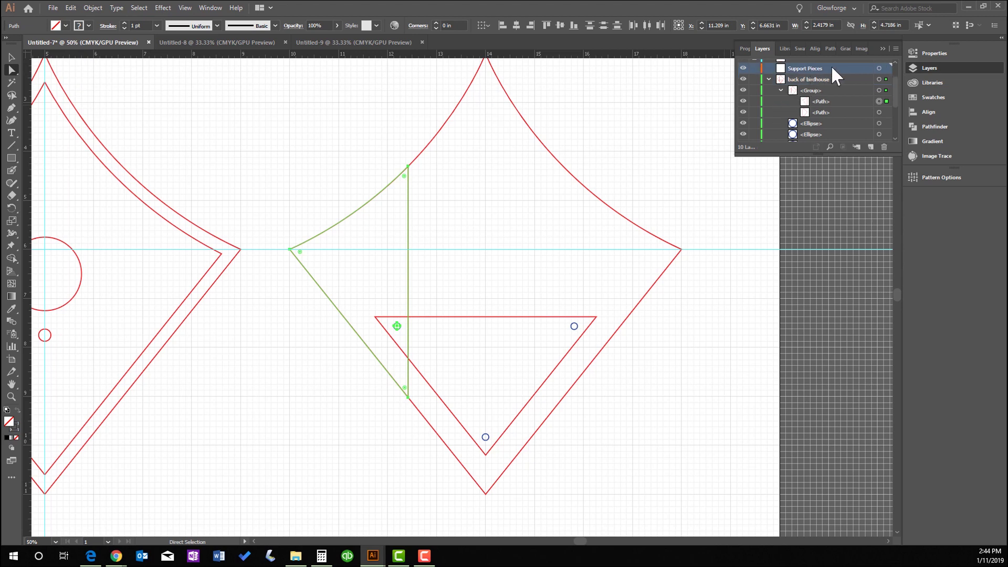
click(880, 68)
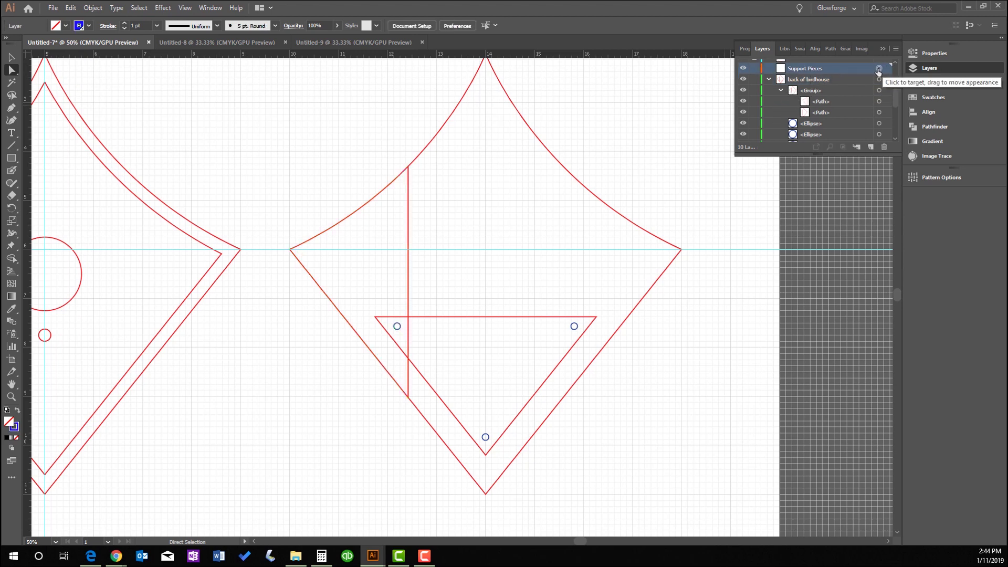
key(ctrl+v)
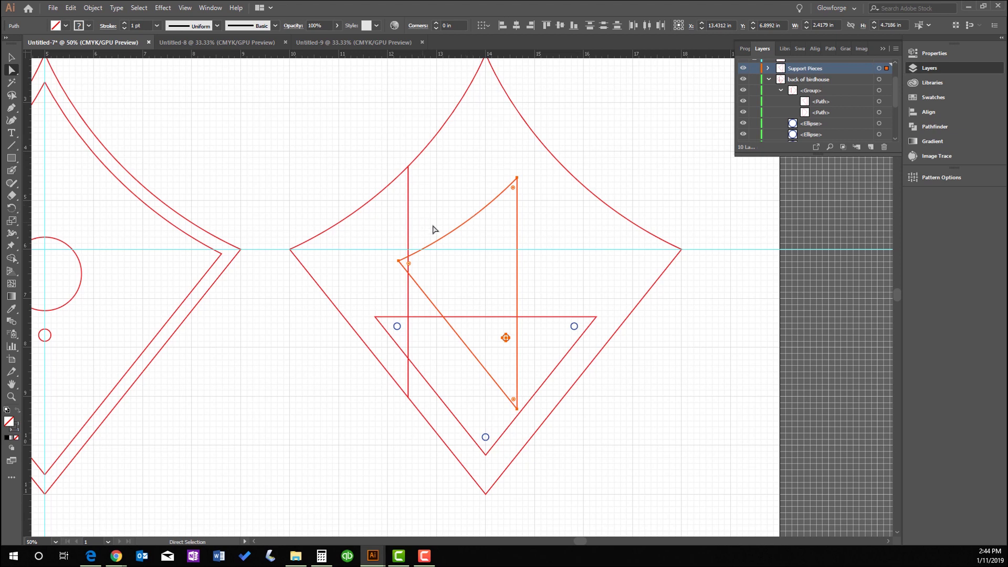
Move the pasted support piece with its circle to the space between the two panels' peaks, at X 7.5 in, Y 2.73 in.
drag(455, 236, 211, 82)
scroll(253, 170, up, 3)
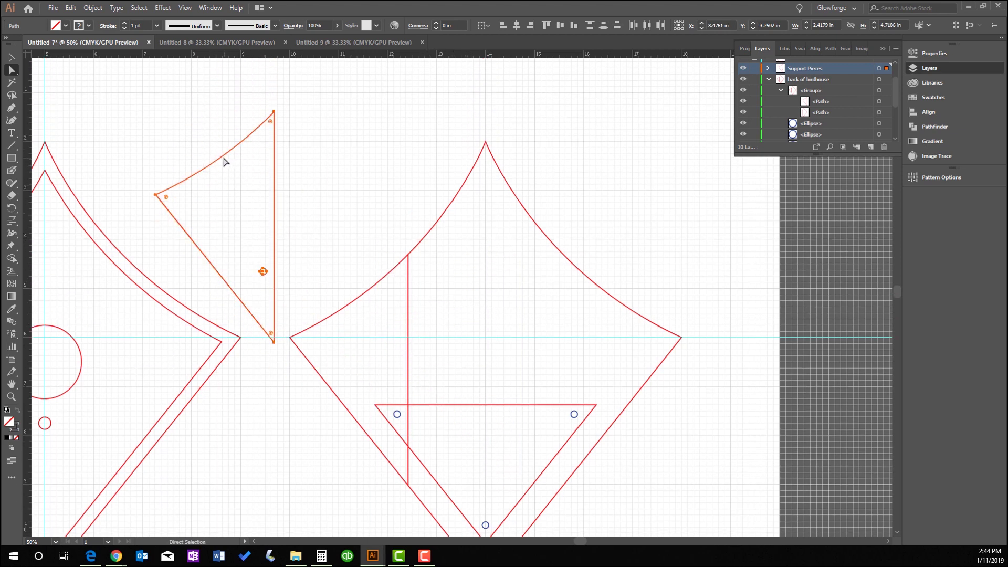
drag(223, 160, 209, 142)
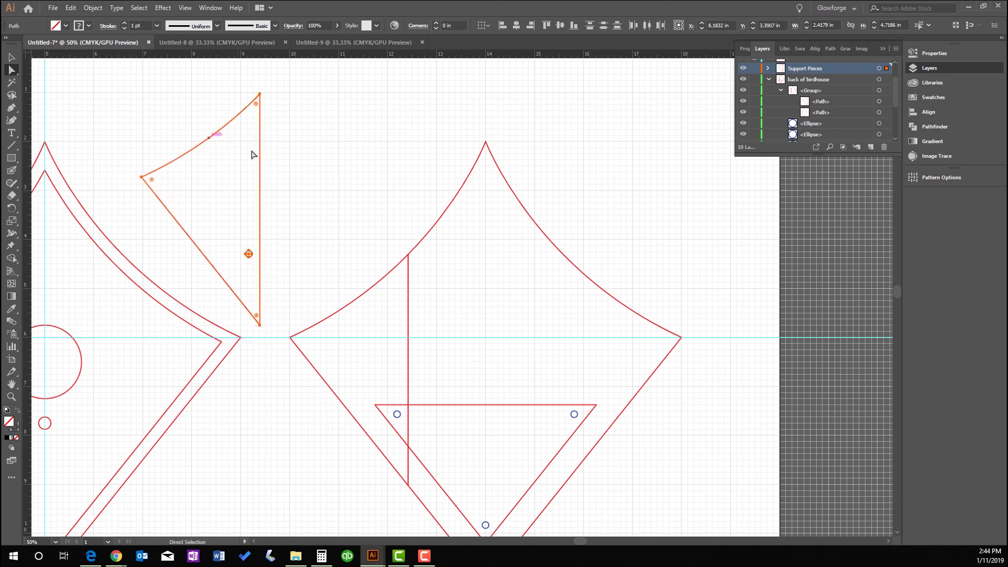
scroll(297, 163, down, 3)
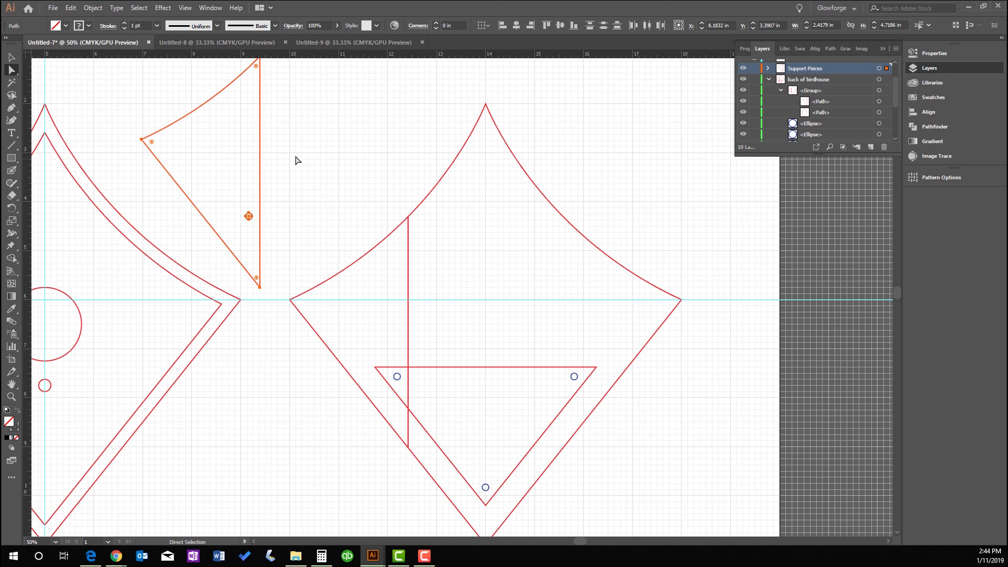
scroll(296, 157, up, 3)
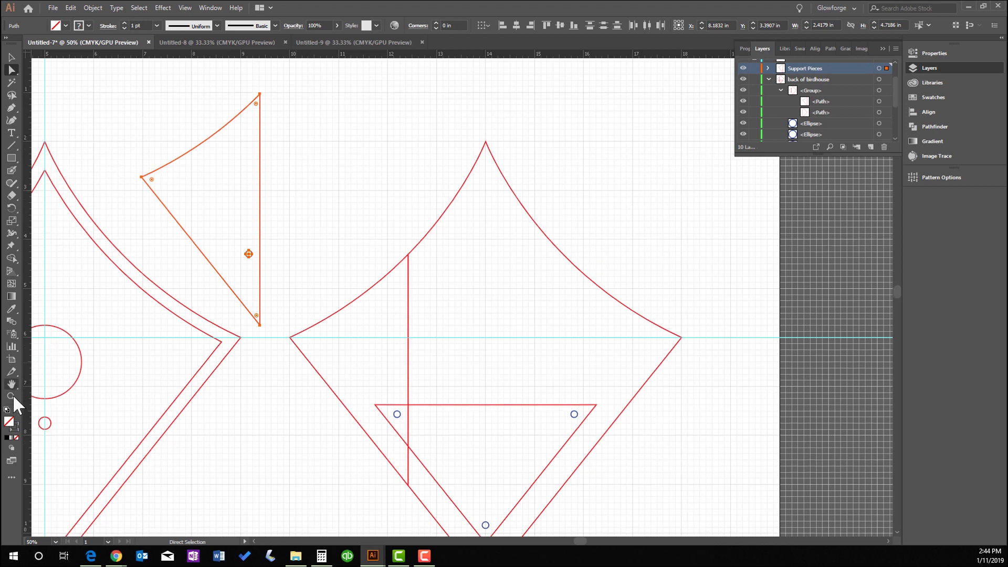
click(12, 396)
alt+click(320, 290)
click(11, 55)
drag(391, 197, 368, 176)
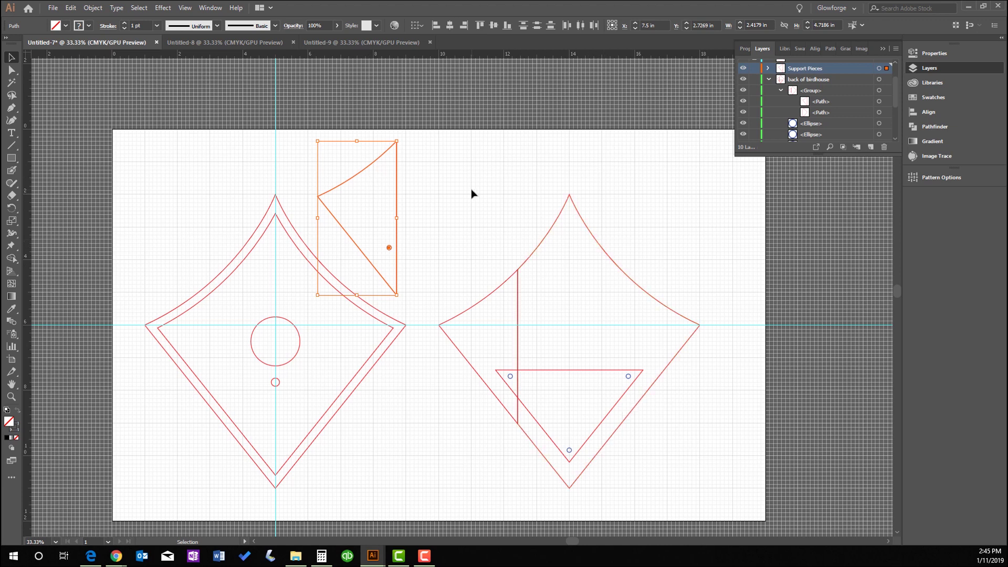
Duplicate the support piece and its circle in place and reflect the copy across the vertical axis.
click(68, 8)
click(86, 58)
click(71, 8)
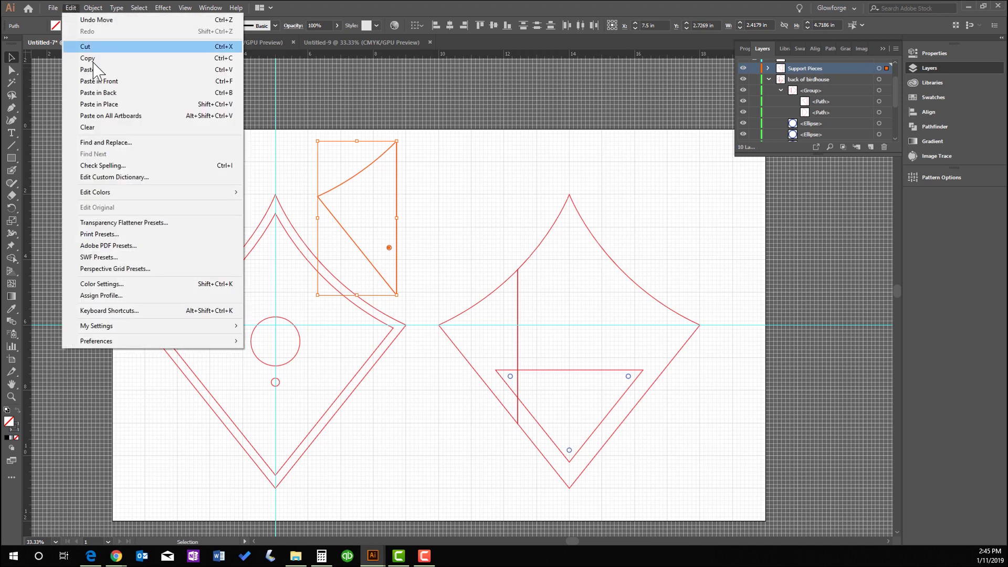
click(94, 80)
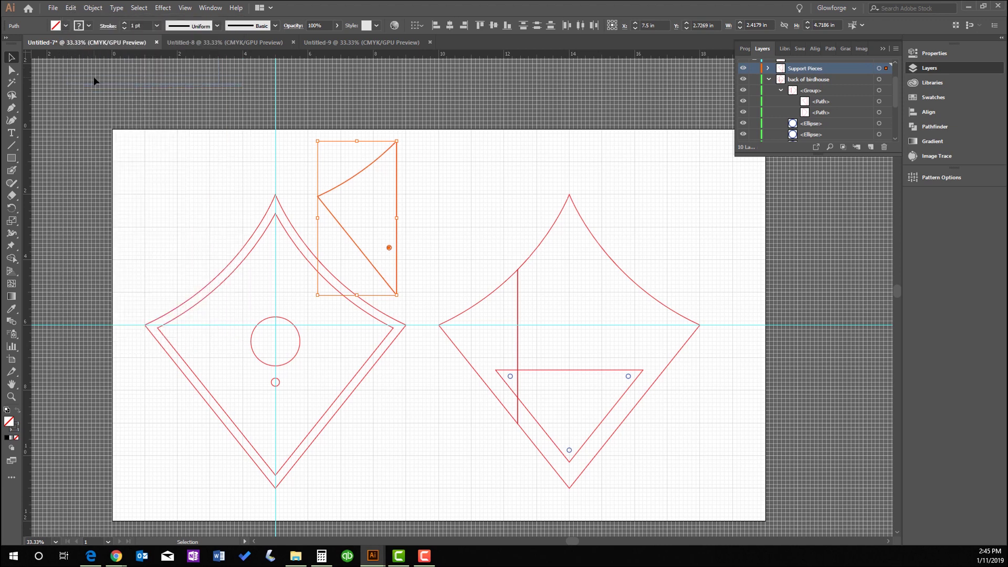
click(93, 8)
mouse_move(210, 19)
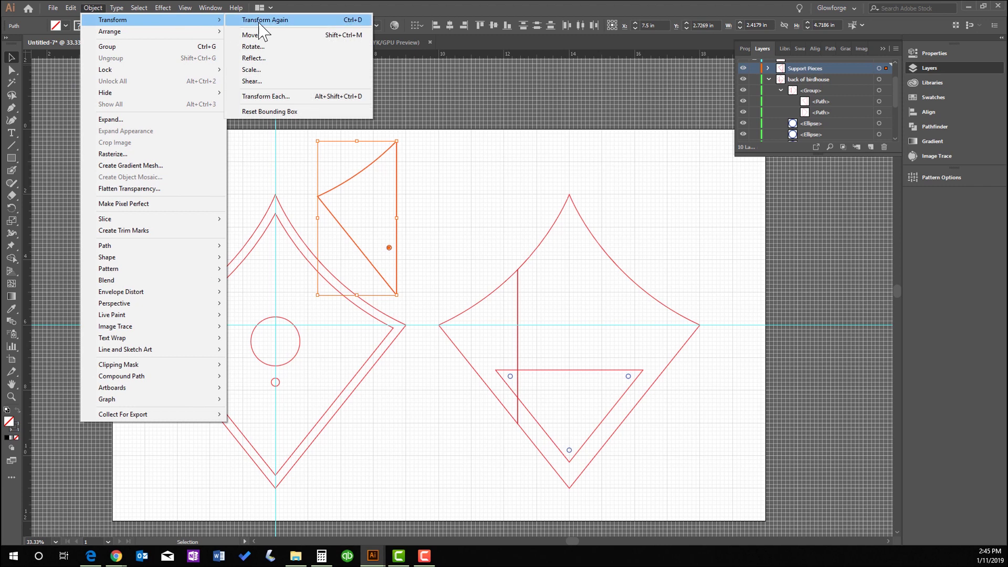
click(261, 57)
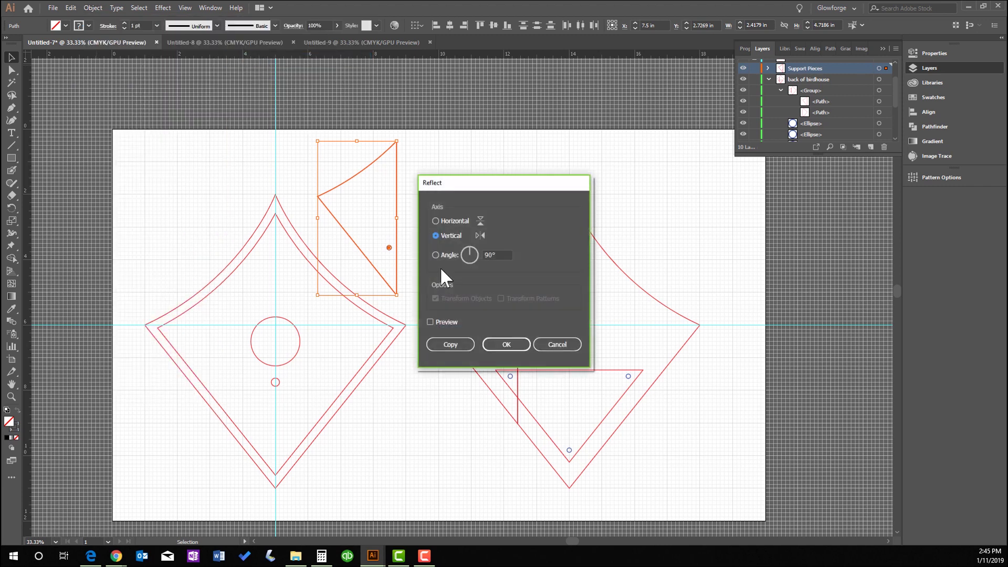
click(508, 345)
Move the mirrored support piece and its circle clear of the original and place it alongside, at about X 10.35 in, Y 2.8 in.
key(Right)
key(Right)
key(Right)
key(Right)
key(Right)
key(Right)
key(Right)
key(Right)
key(Right)
key(Right)
key(Right)
key(Right)
key(Right)
key(Right)
key(Right)
key(Right)
key(Right)
key(Right)
key(Right)
key(Right)
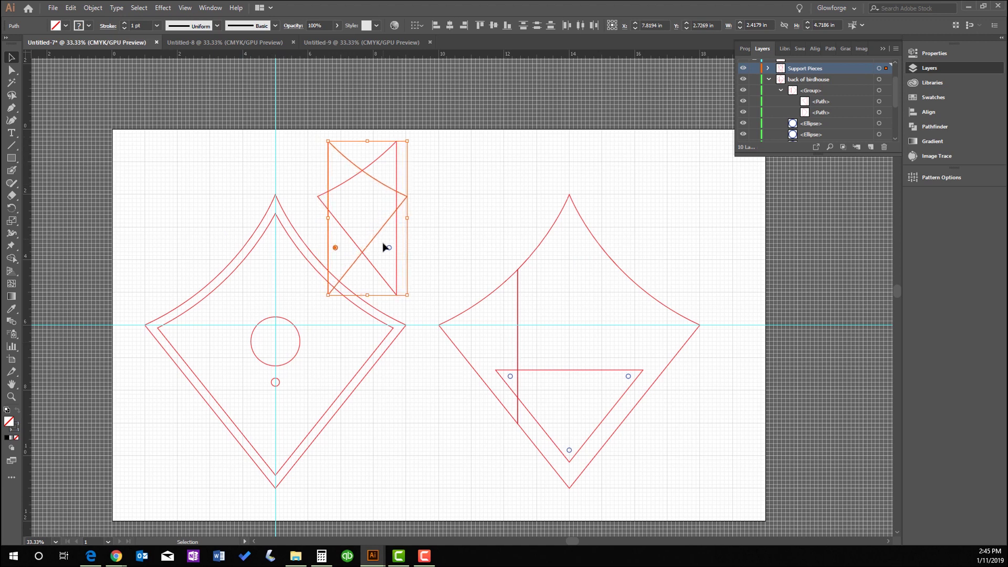
drag(379, 238, 672, 366)
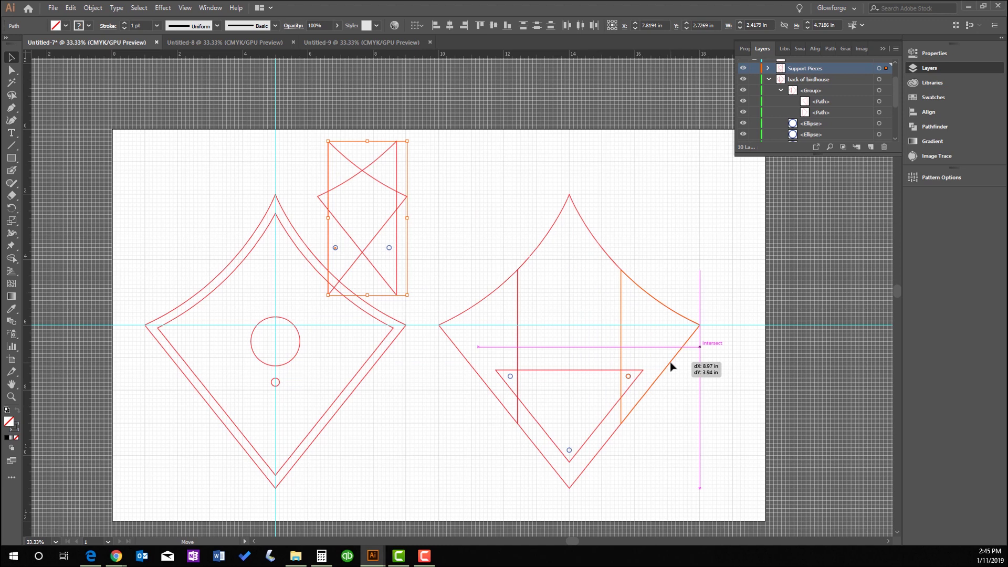
drag(673, 366, 470, 229)
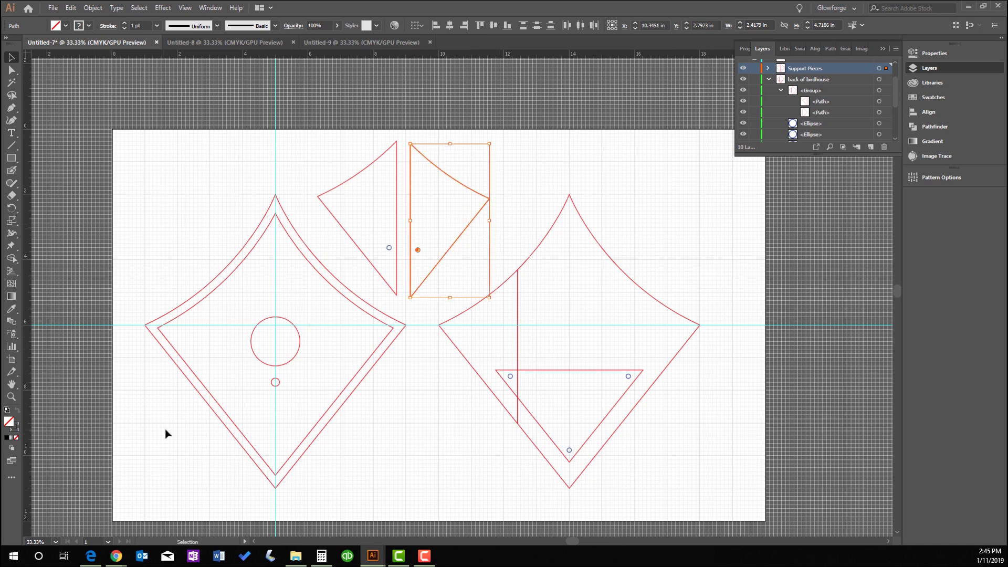
Try deleting the back panel's vertical dividing line as a whole object, and undo the deletion.
click(442, 422)
click(11, 397)
click(513, 400)
click(528, 353)
scroll(530, 351, up, 3)
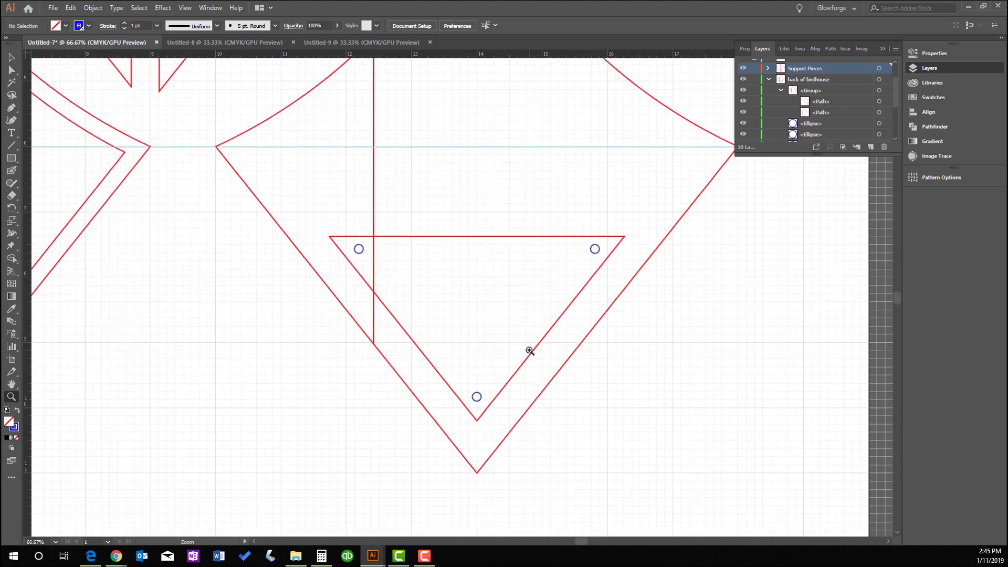
scroll(529, 350, up, 3)
click(11, 57)
click(374, 282)
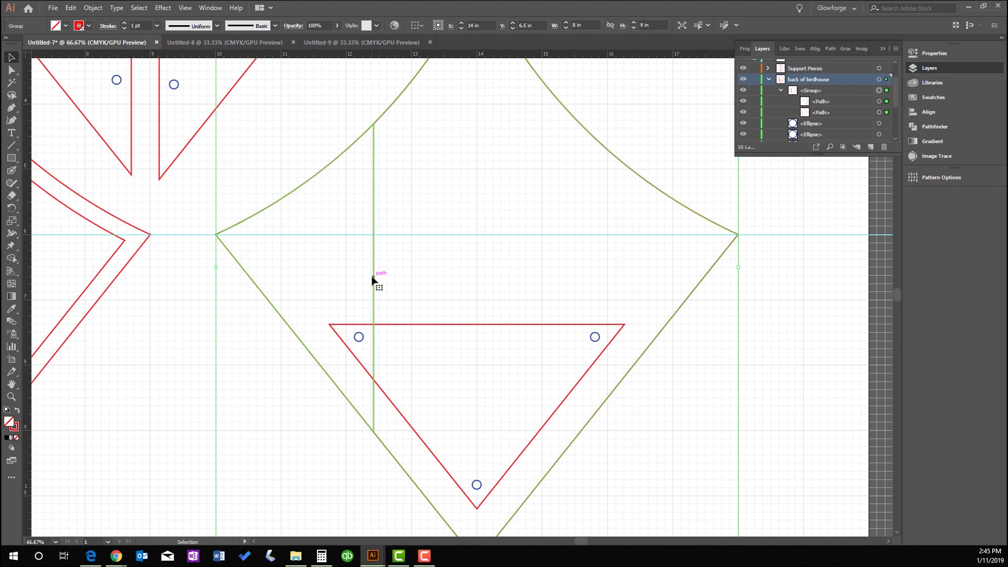
key(Delete)
click(70, 7)
click(79, 17)
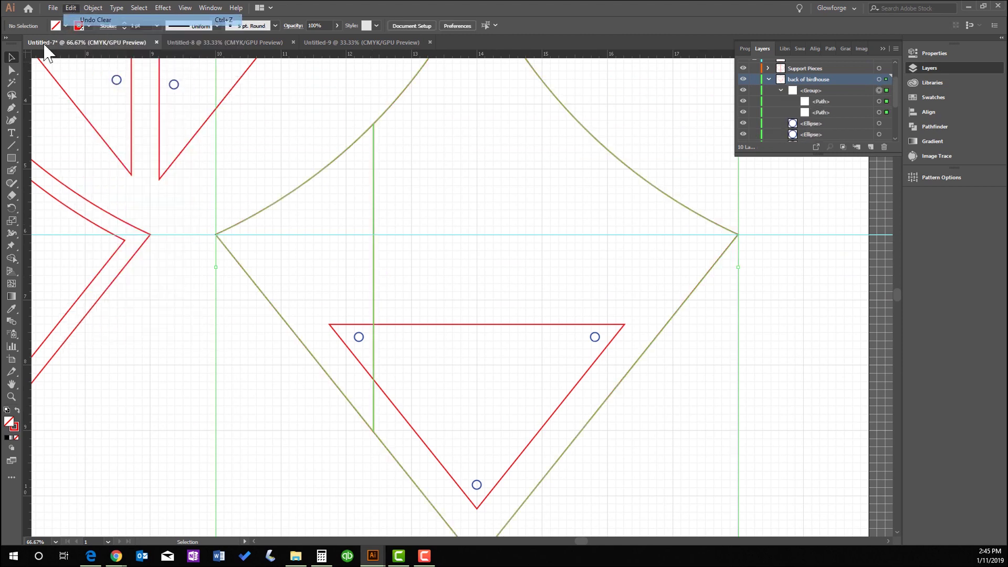
Try deleting only the directly selected dividing line of the back panel's left section, and undo the deletions.
click(12, 70)
click(457, 243)
click(374, 273)
key(Delete)
key(Delete)
click(70, 8)
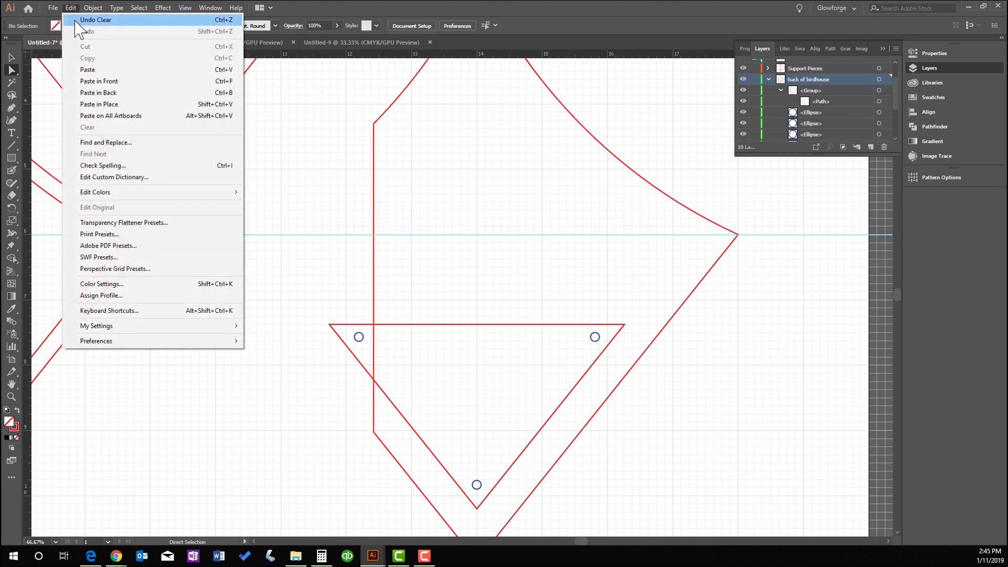
click(79, 20)
click(70, 7)
click(74, 18)
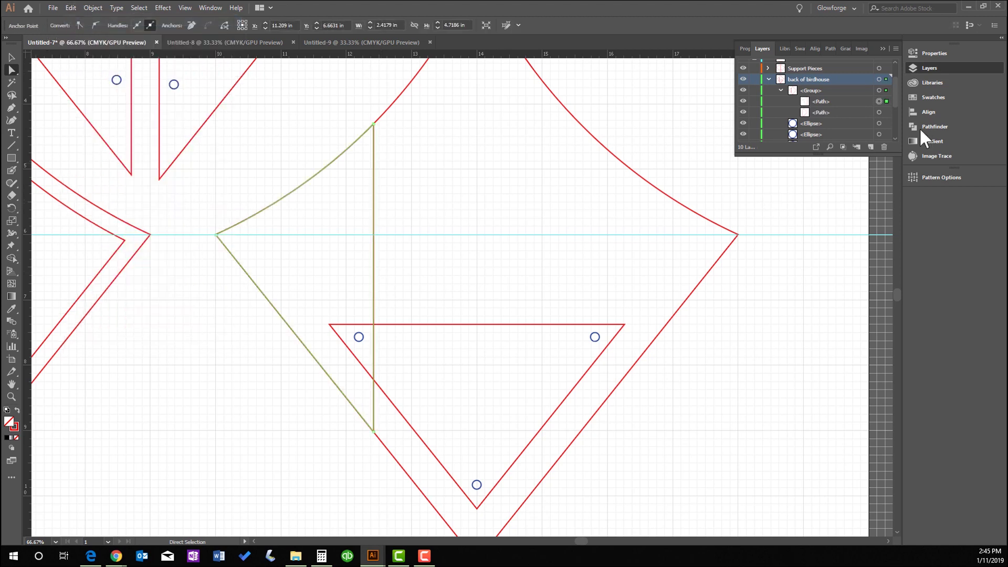
Select both paths of the back panel's group in the back of birdhouse layer and unite them into one outline.
click(769, 80)
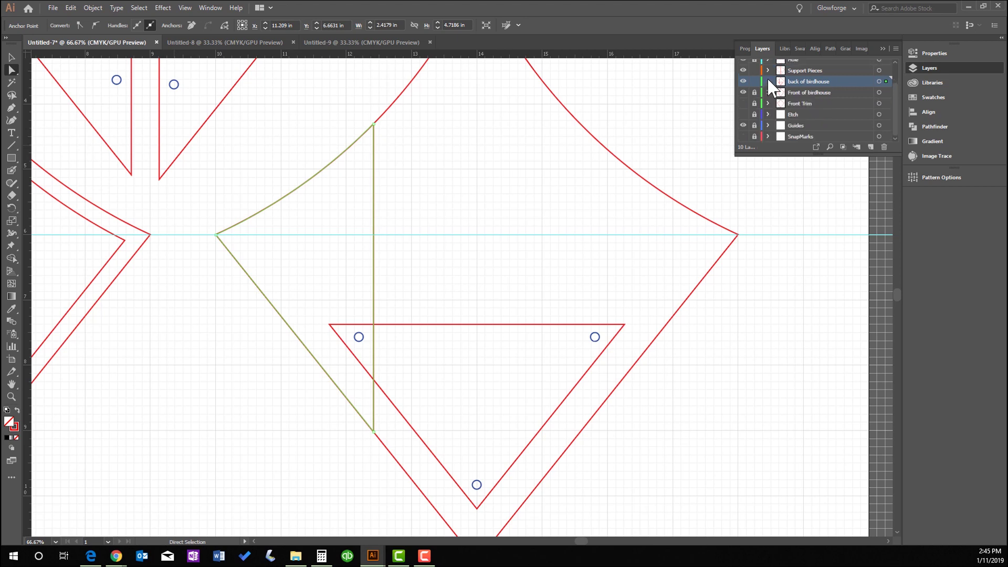
scroll(783, 89, up, 2)
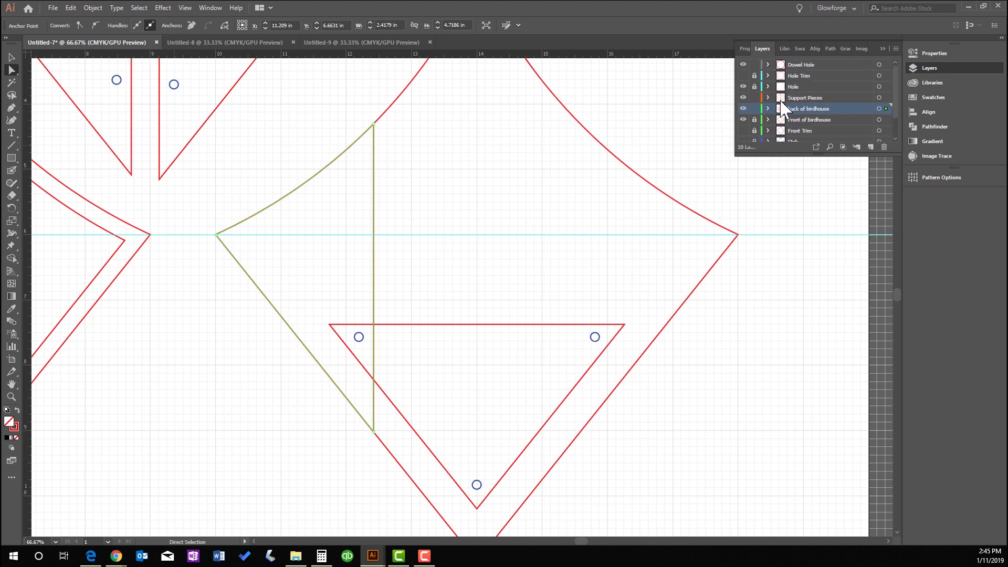
click(770, 109)
scroll(780, 124, down, 1)
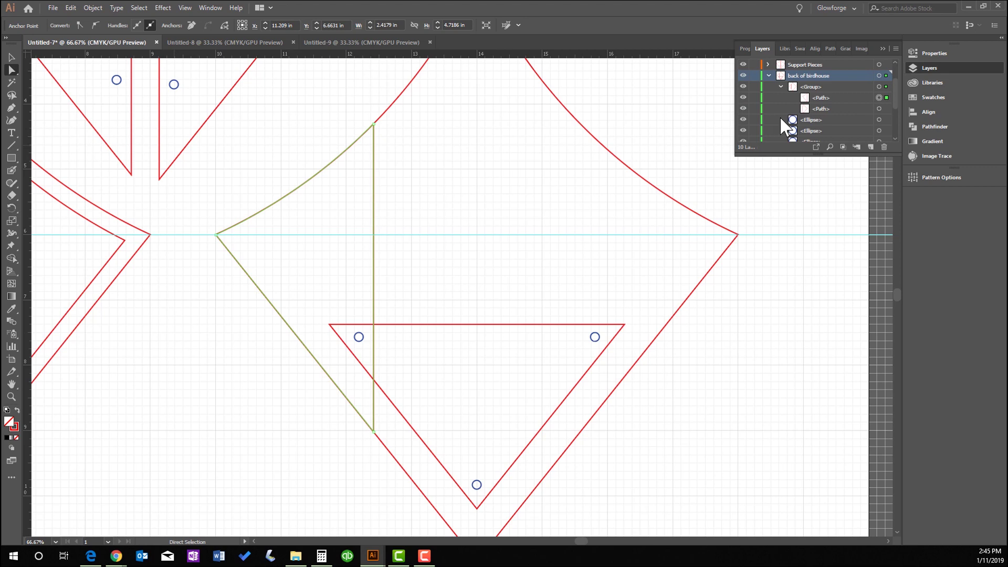
click(880, 99)
click(879, 110)
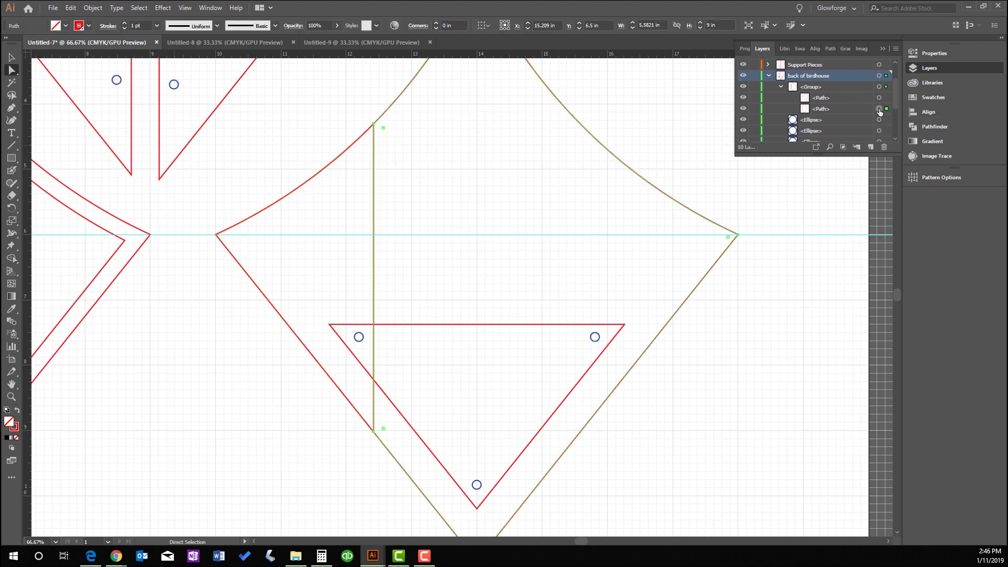
shift+click(879, 99)
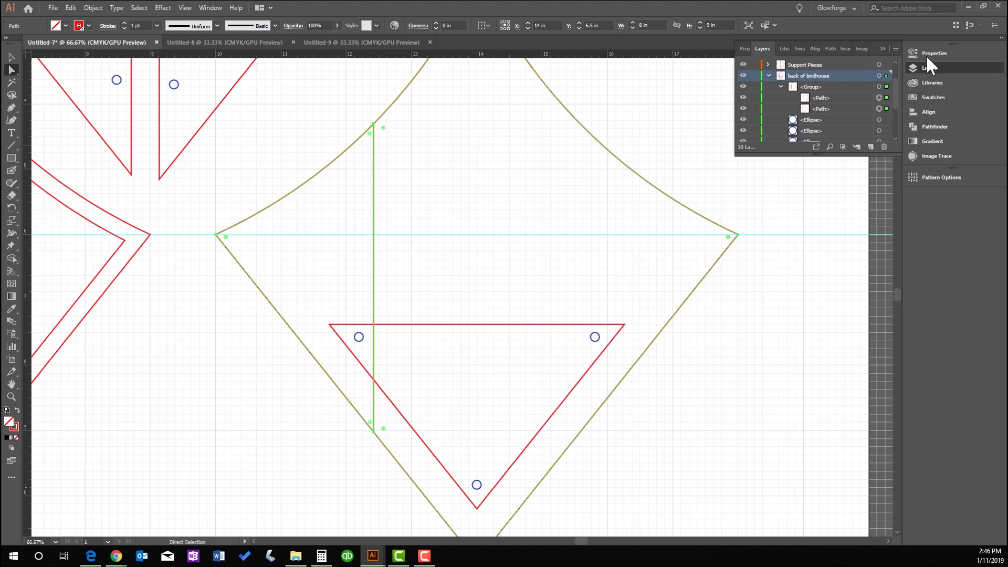
click(932, 127)
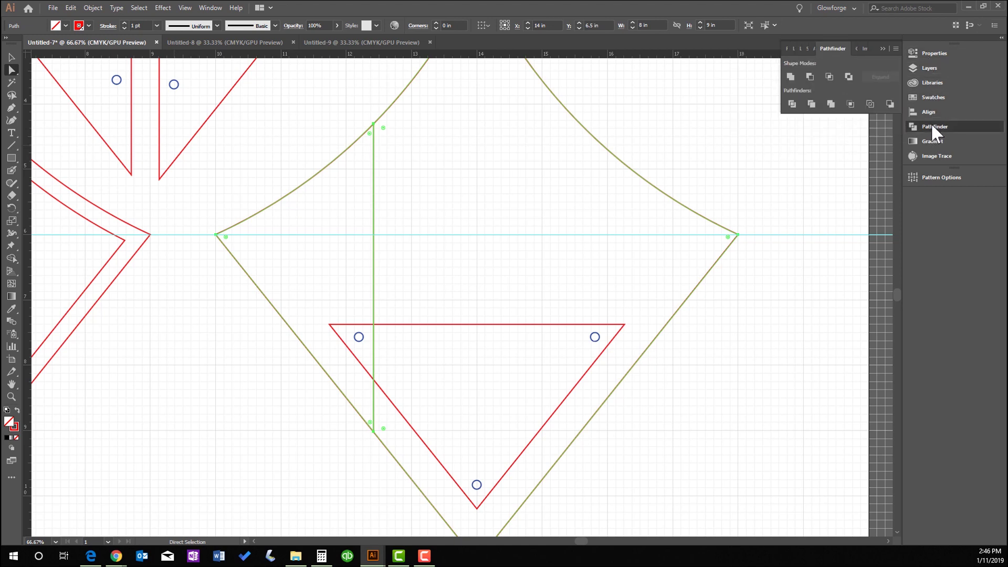
click(790, 77)
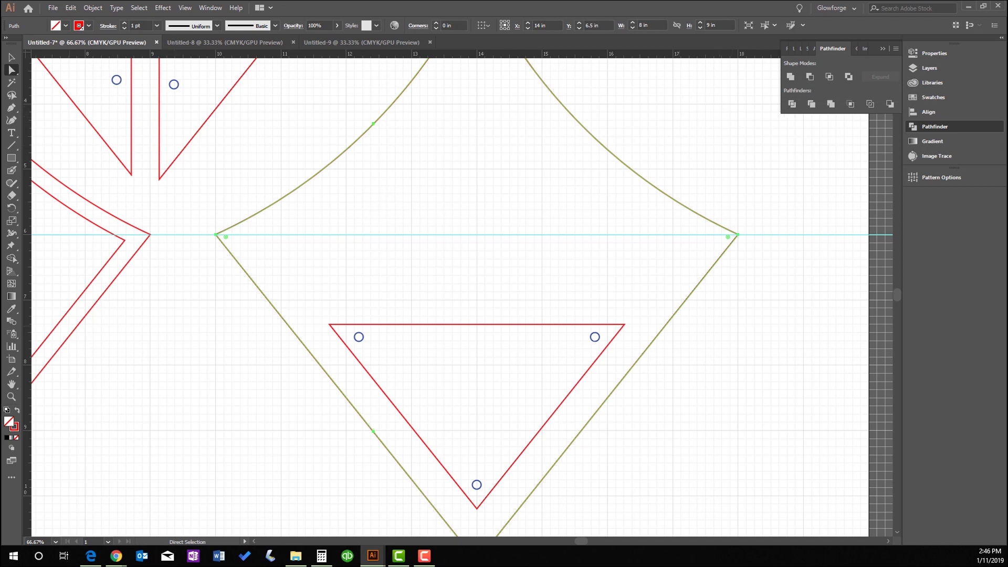
Draw a rectangle across the back panel's lower tip, about 9.03 in wide and 1.8 in high, covering the lowest screw hole.
click(12, 397)
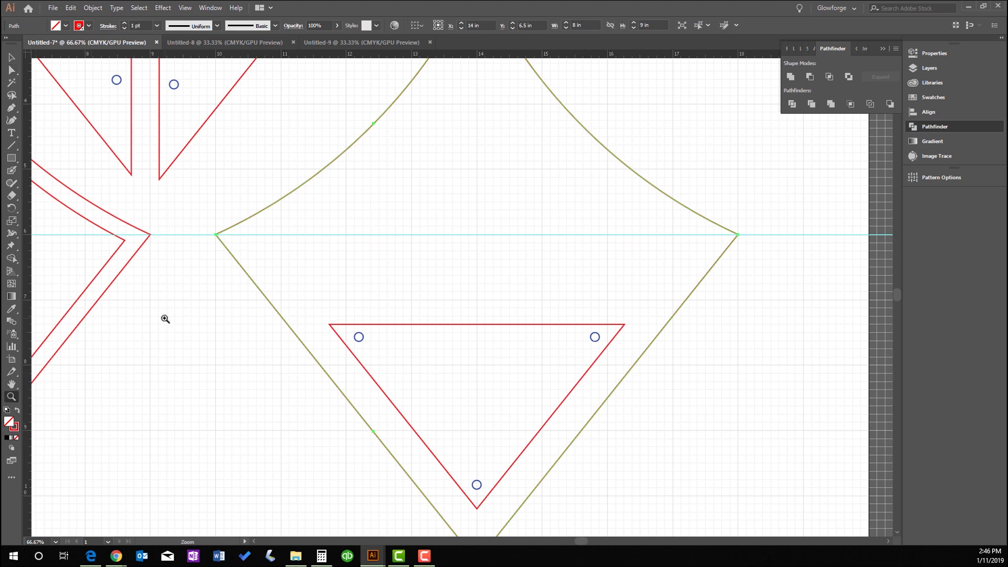
alt+click(185, 292)
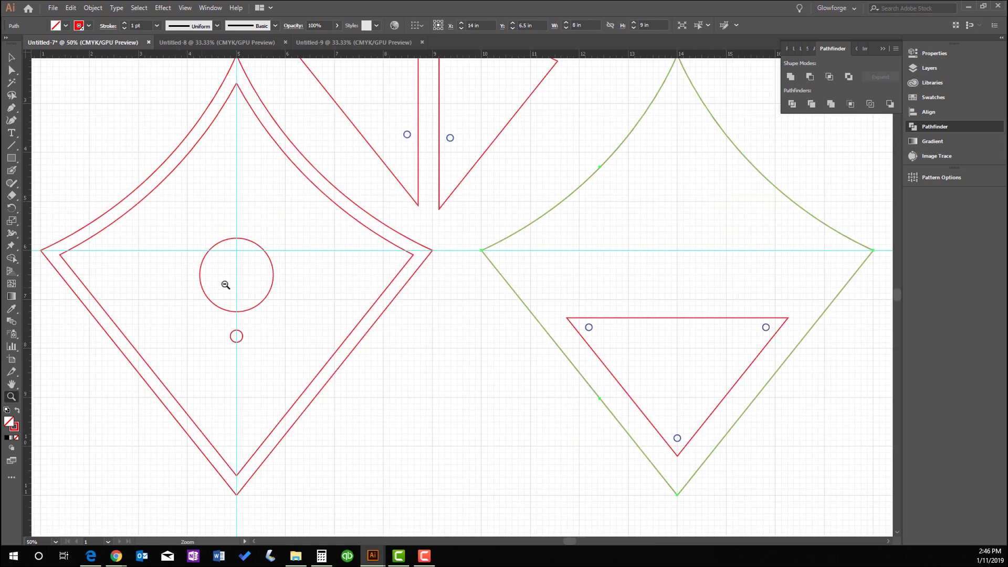
alt+click(465, 280)
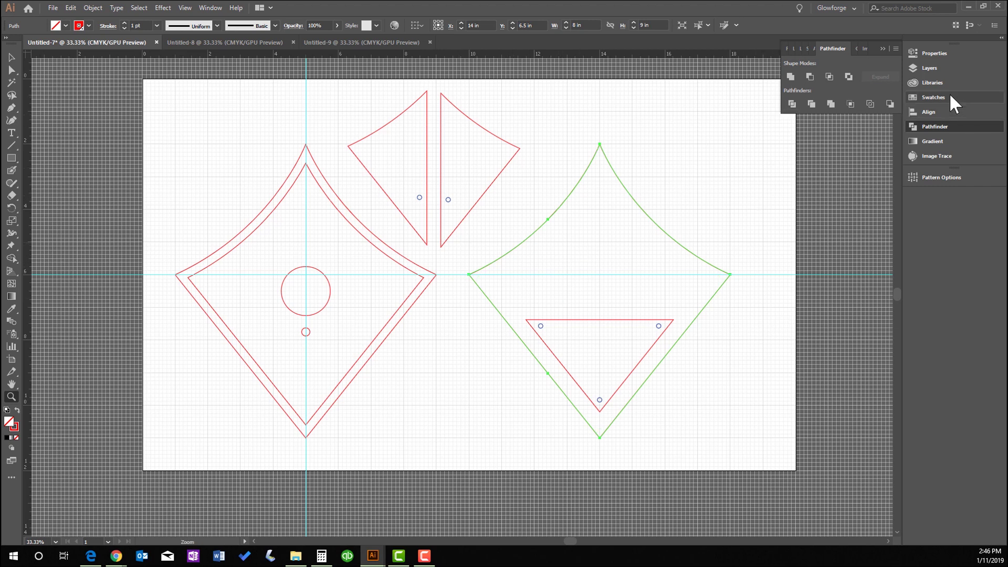
click(12, 70)
click(13, 57)
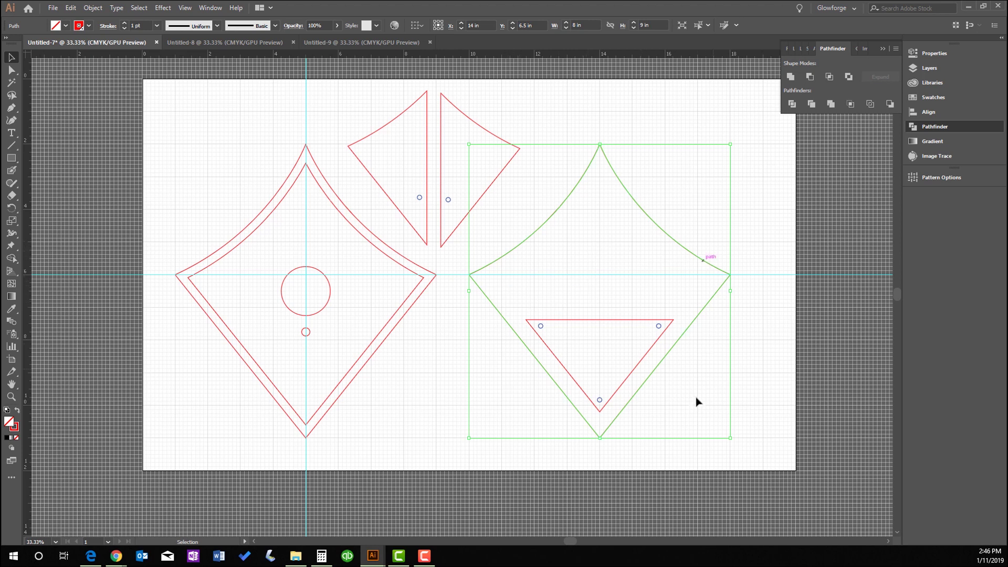
click(443, 339)
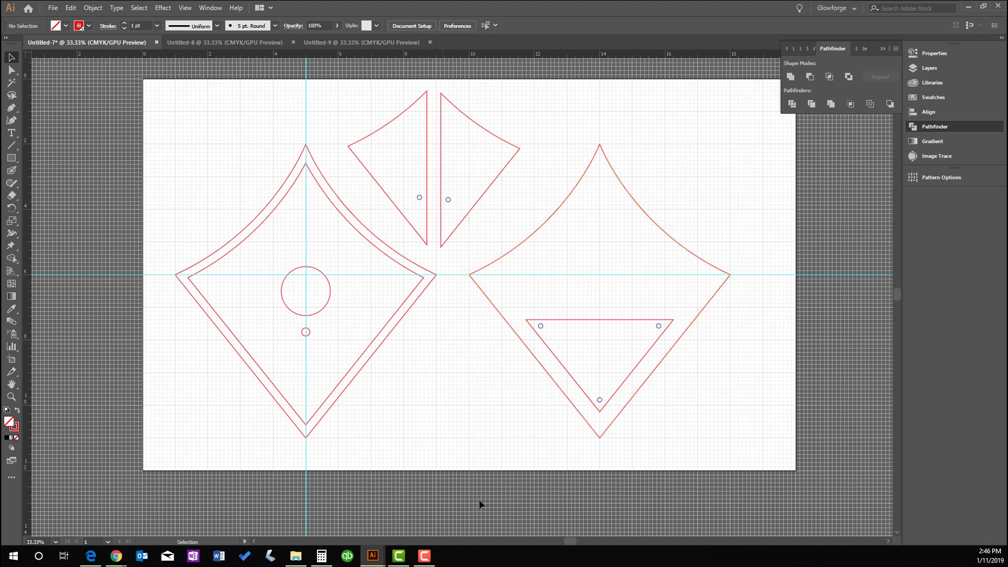
drag(569, 540, 577, 541)
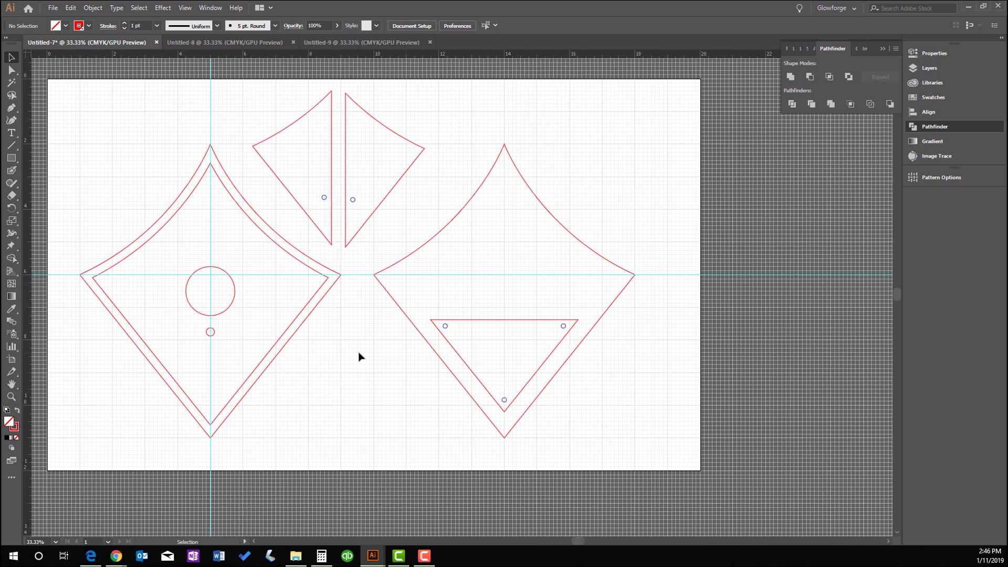
click(7, 160)
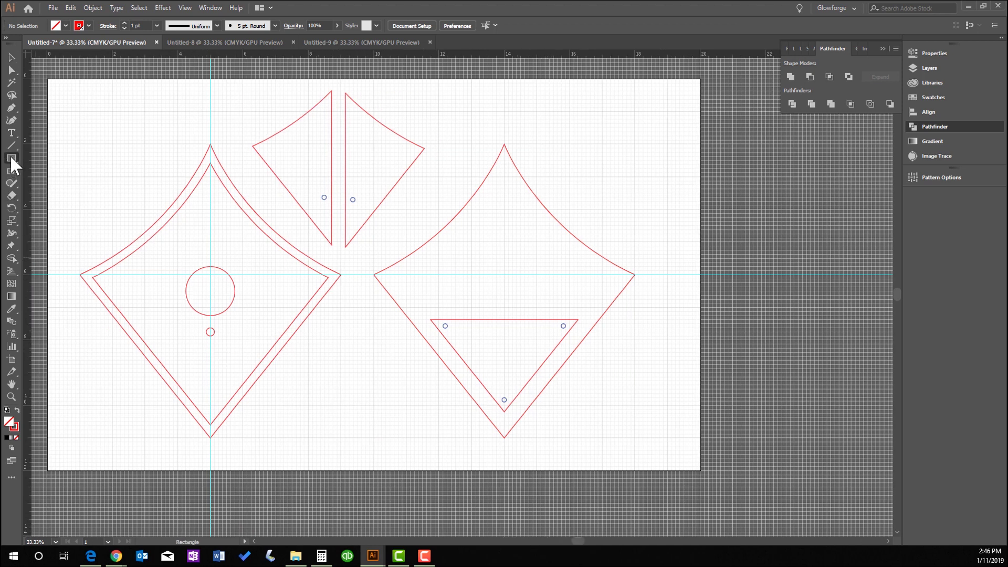
drag(364, 337, 659, 449)
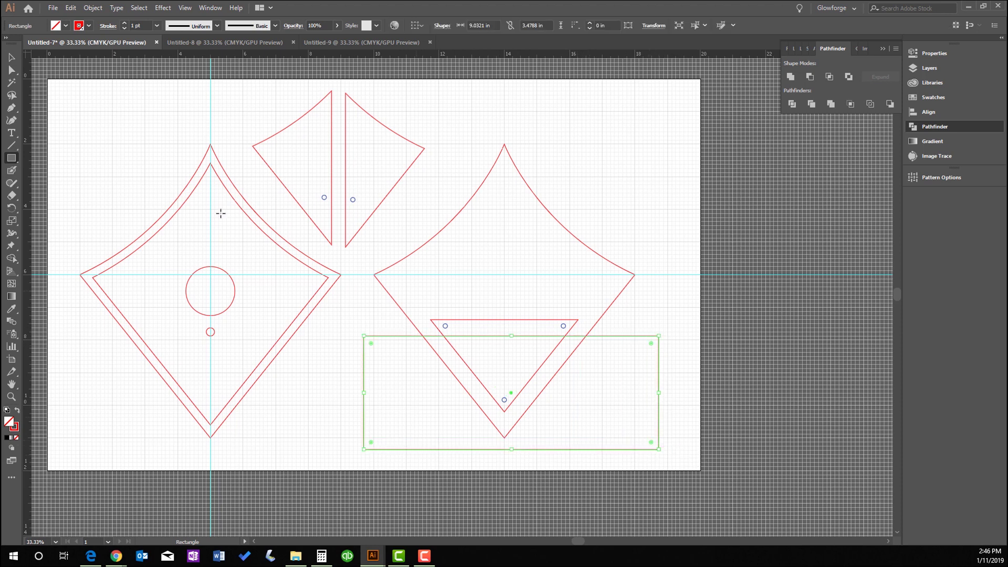
click(11, 57)
drag(512, 336, 508, 392)
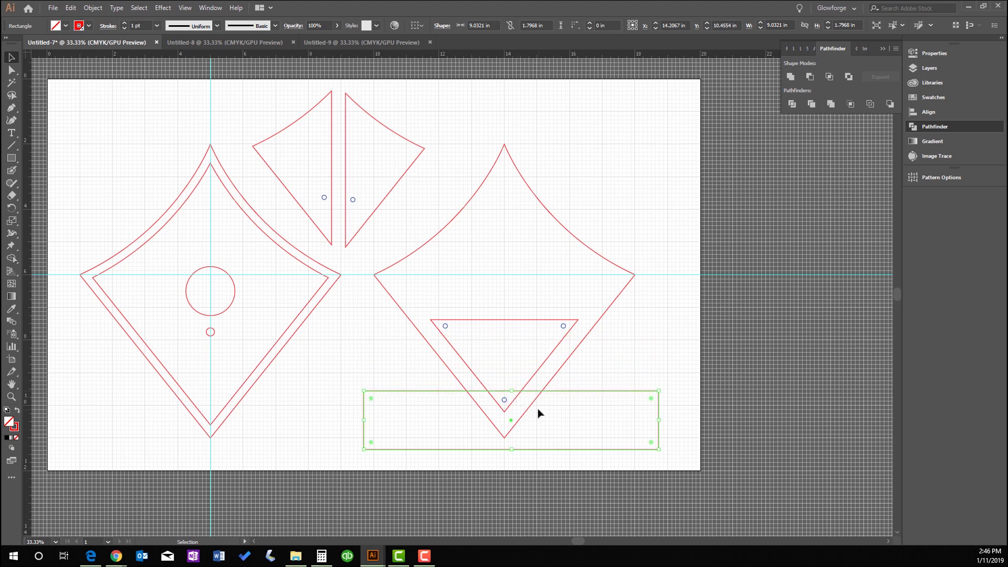
Divide the back panel with the rectangle and delete the leftover rectangle section outside the panel.
shift+click(564, 364)
click(925, 127)
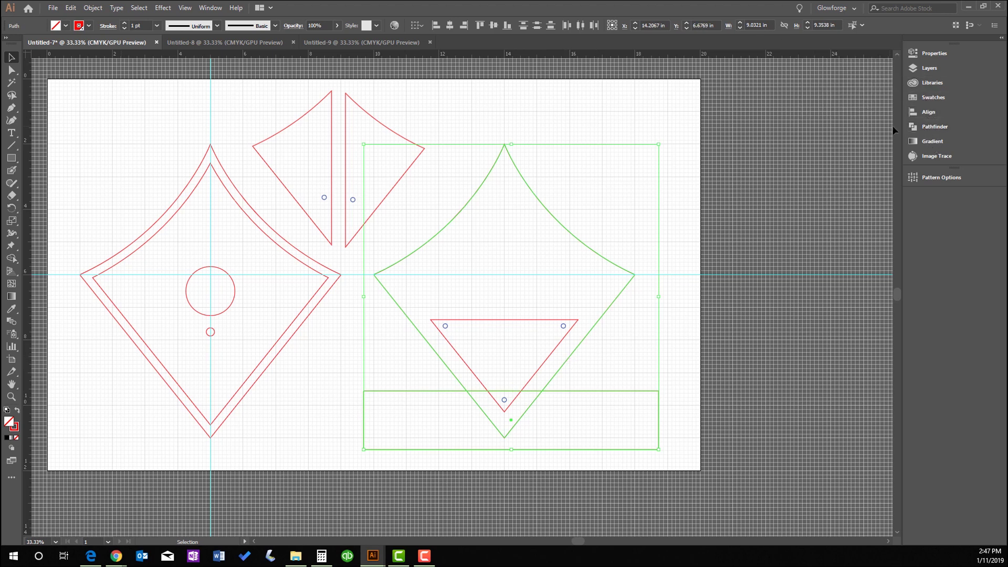
click(917, 125)
click(793, 104)
click(11, 69)
click(623, 379)
click(576, 392)
key(Delete)
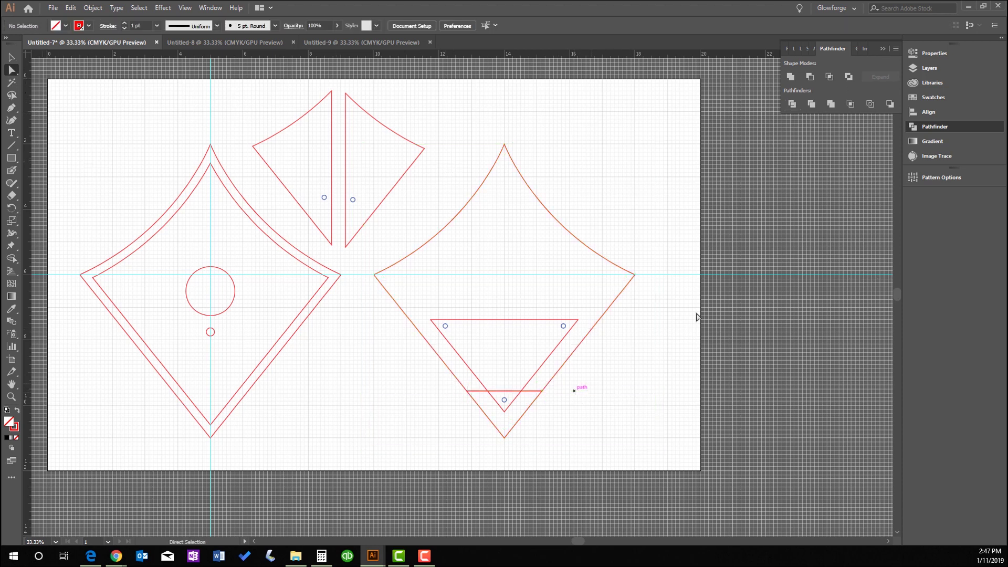
Select the back panel's divided bottom tip and the lowest screw-hole circle, and copy both.
click(924, 68)
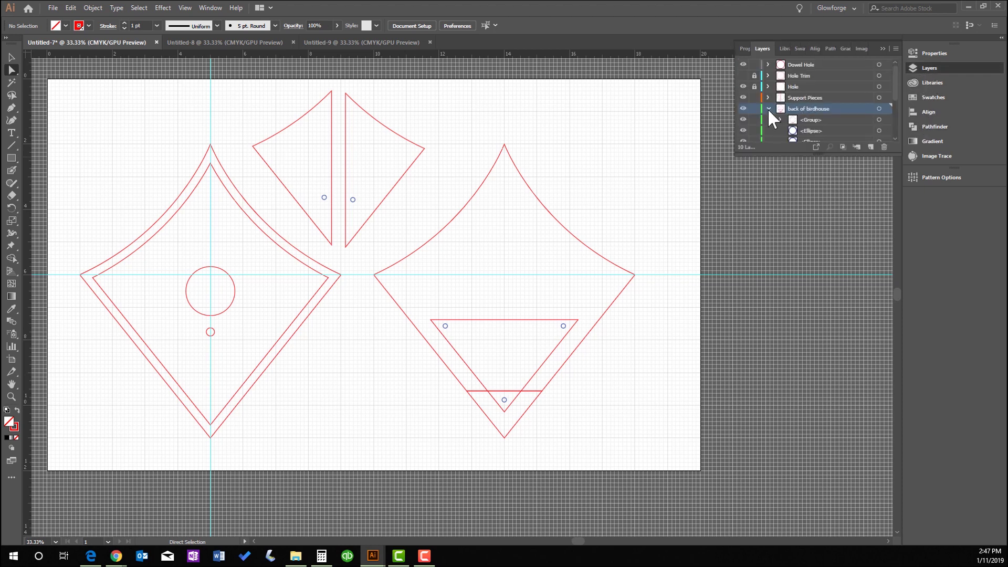
scroll(851, 121, down, 1)
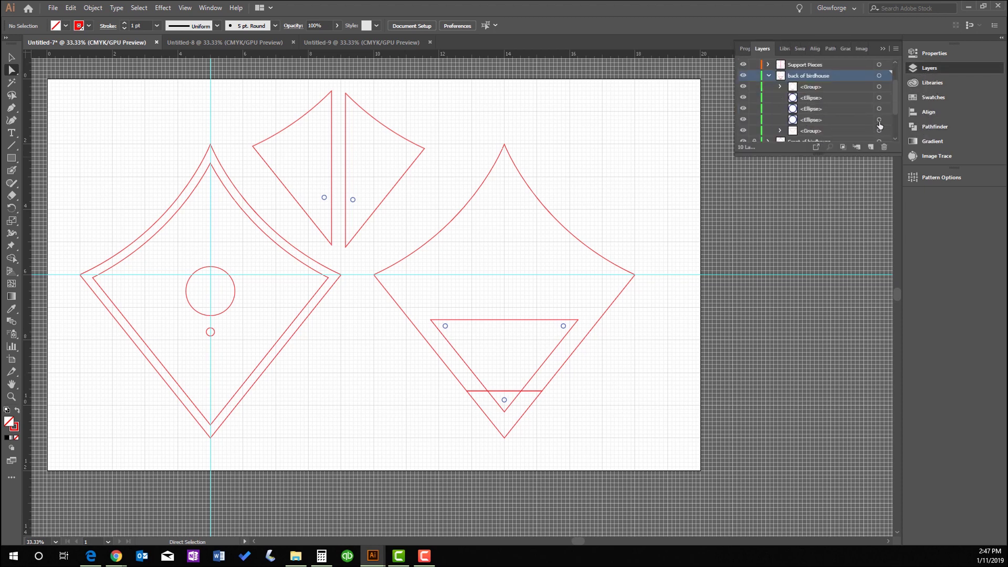
click(879, 120)
click(880, 109)
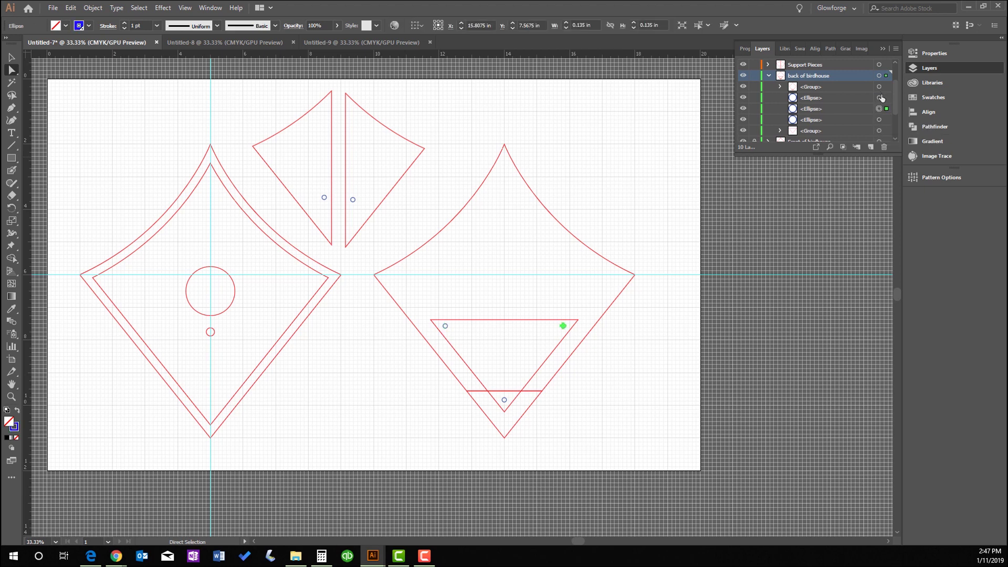
click(880, 99)
click(780, 87)
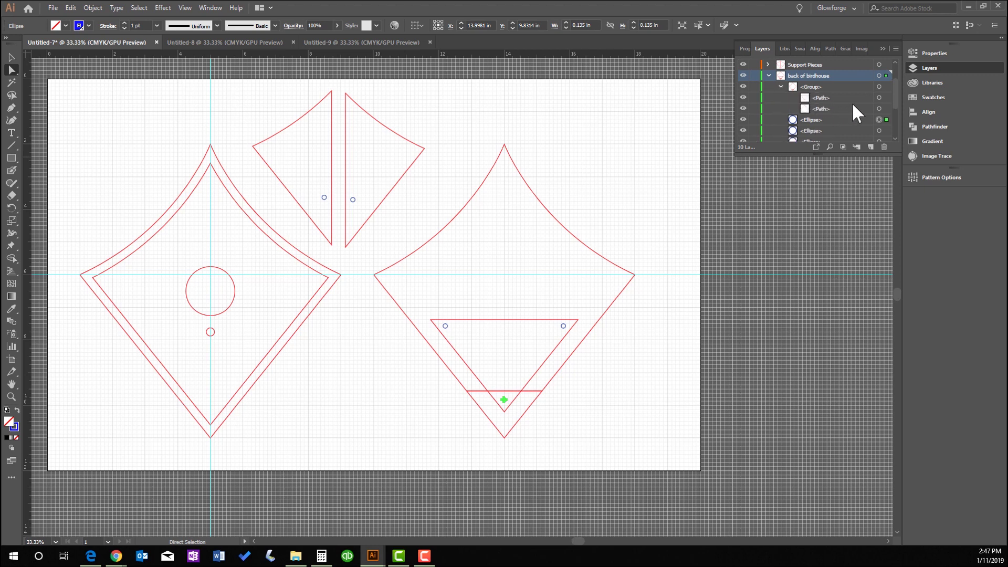
click(879, 98)
click(71, 8)
click(87, 58)
Paste the copied tip and circle and move them into the space between the two panels' lower halves.
click(71, 7)
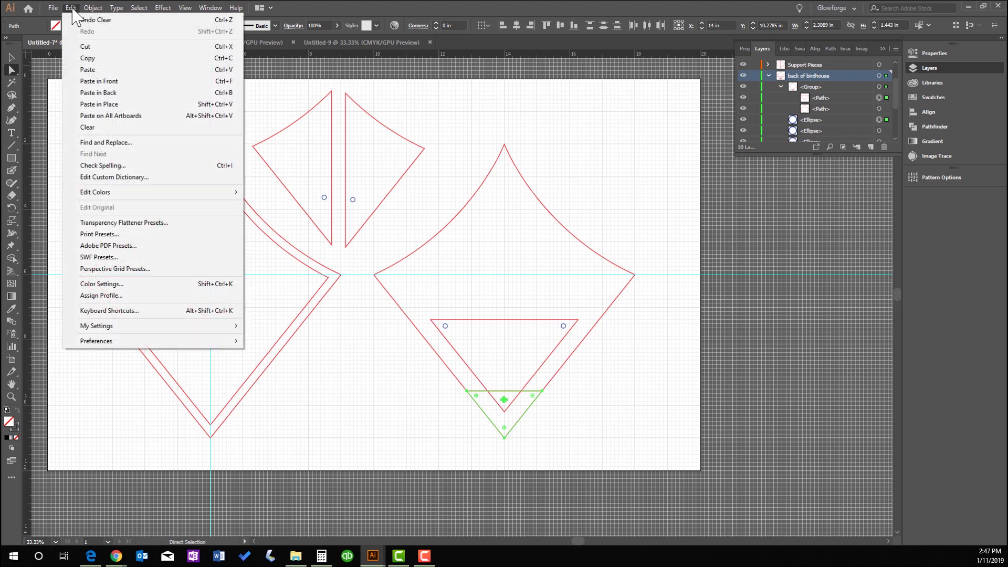
click(92, 70)
drag(453, 272, 339, 370)
click(634, 370)
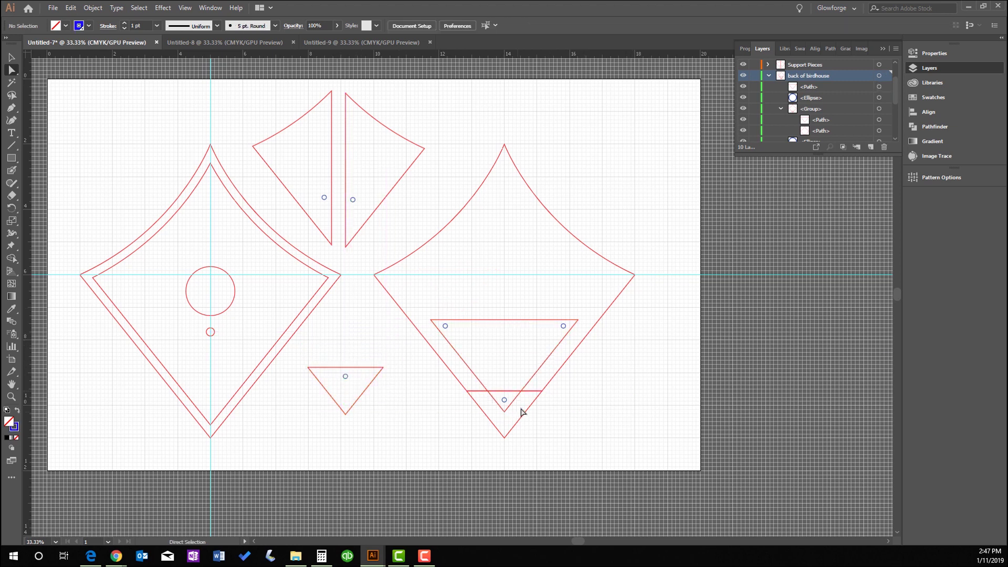
Unite the back panel's main outline with its separated bottom tip into a single shape.
click(550, 387)
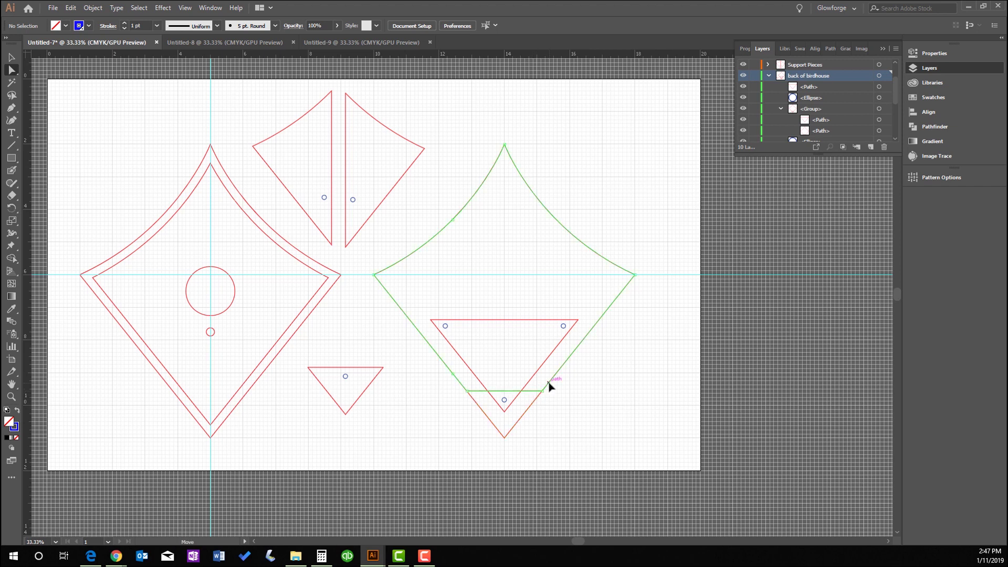
shift+click(529, 413)
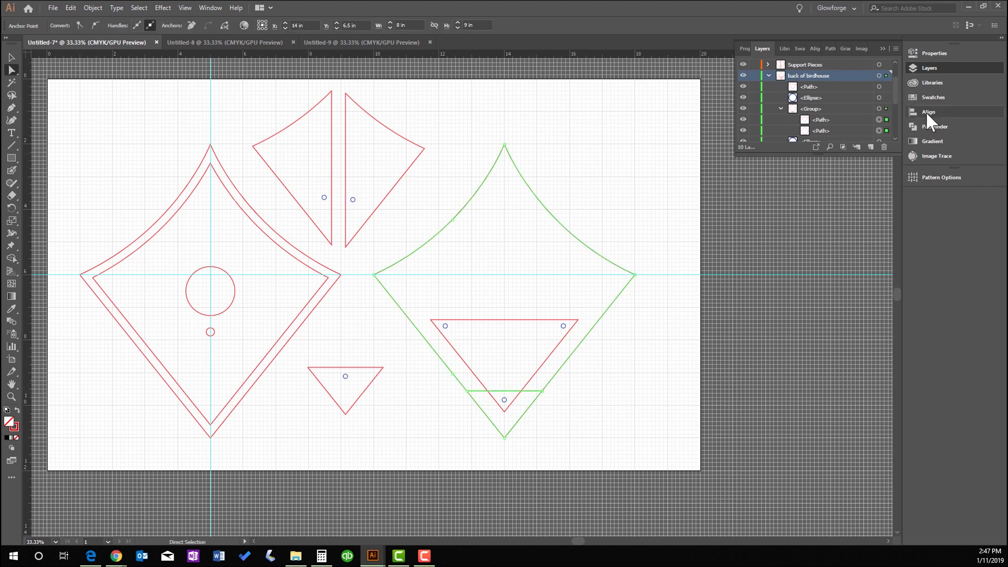
click(928, 128)
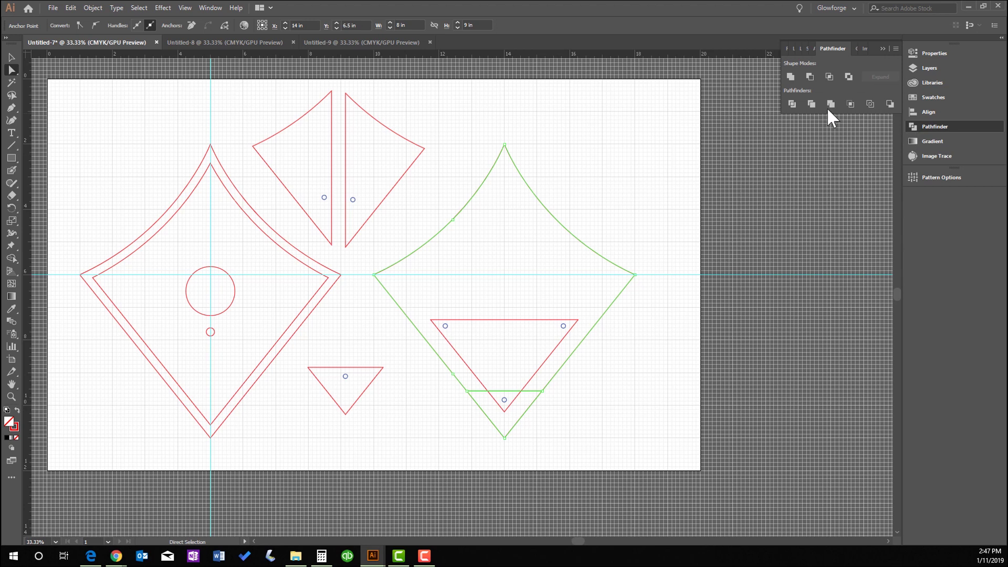
click(791, 77)
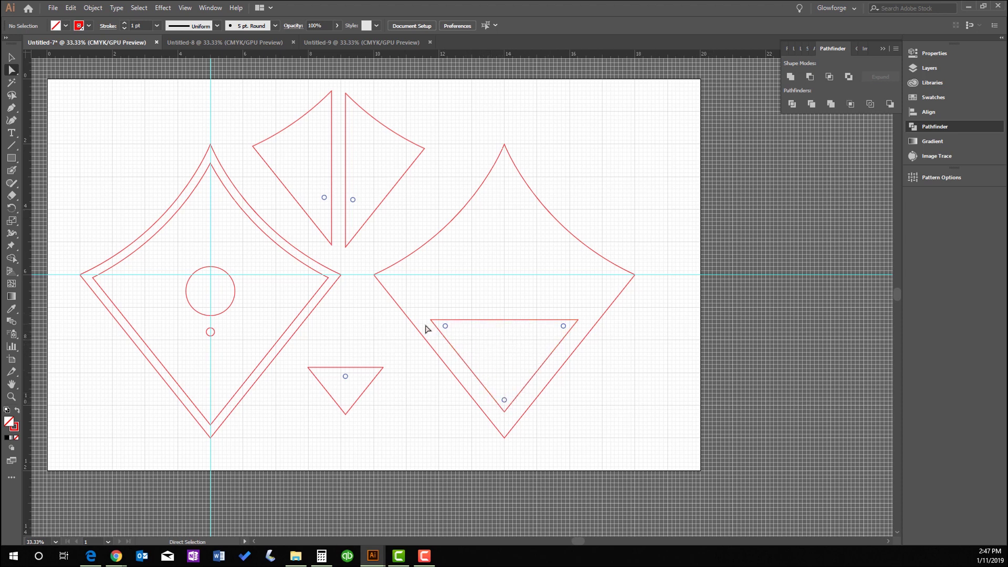
Draw a circle 0.1875 in wide and 0.1875 in high near the middle of the back panel's triangular door.
click(11, 158)
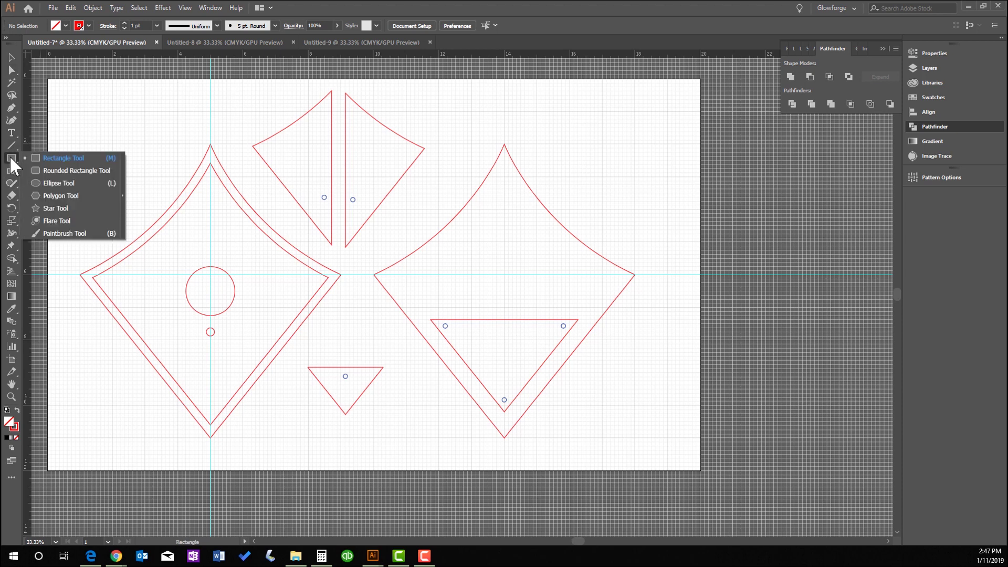
click(38, 182)
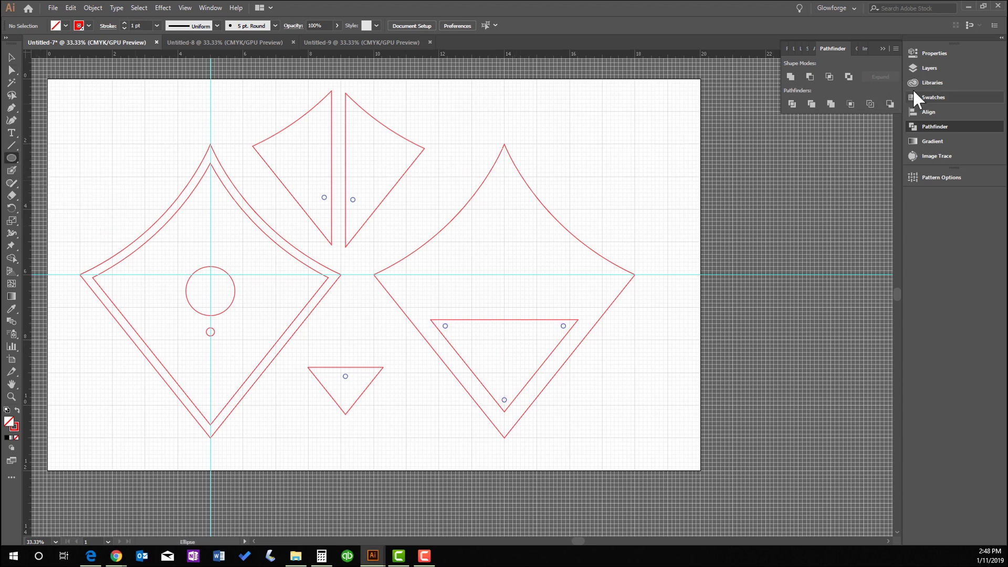
click(923, 68)
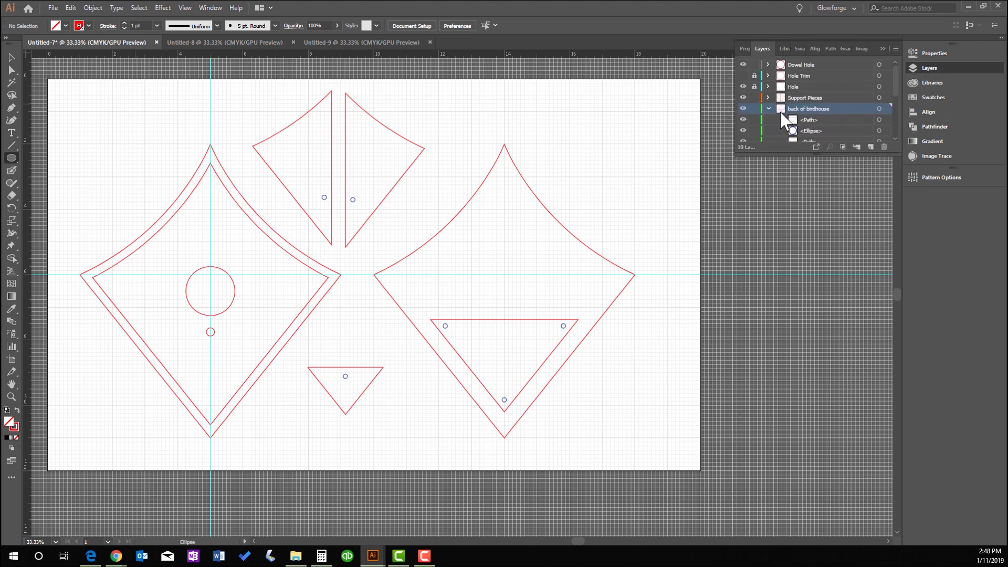
click(502, 347)
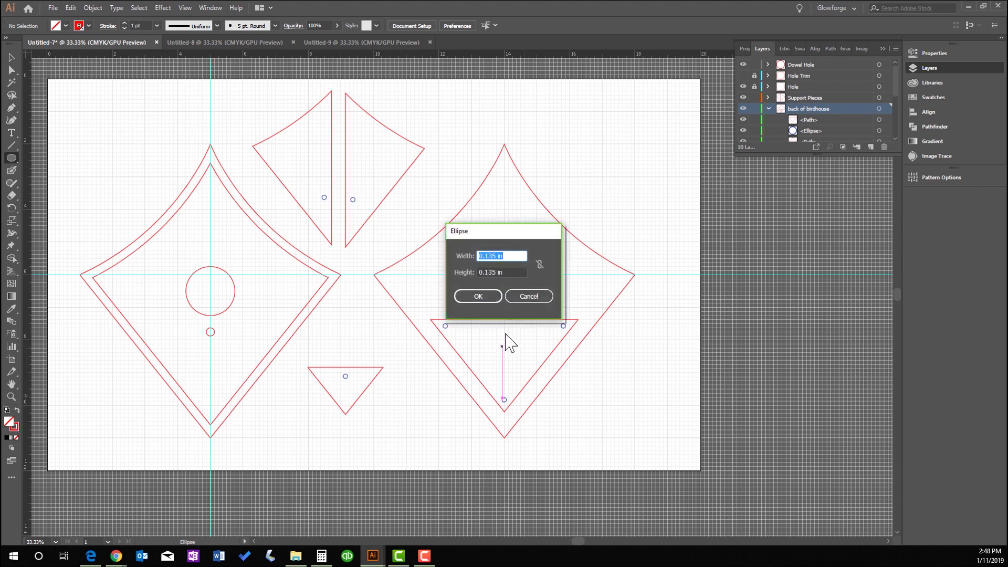
text(.1875)
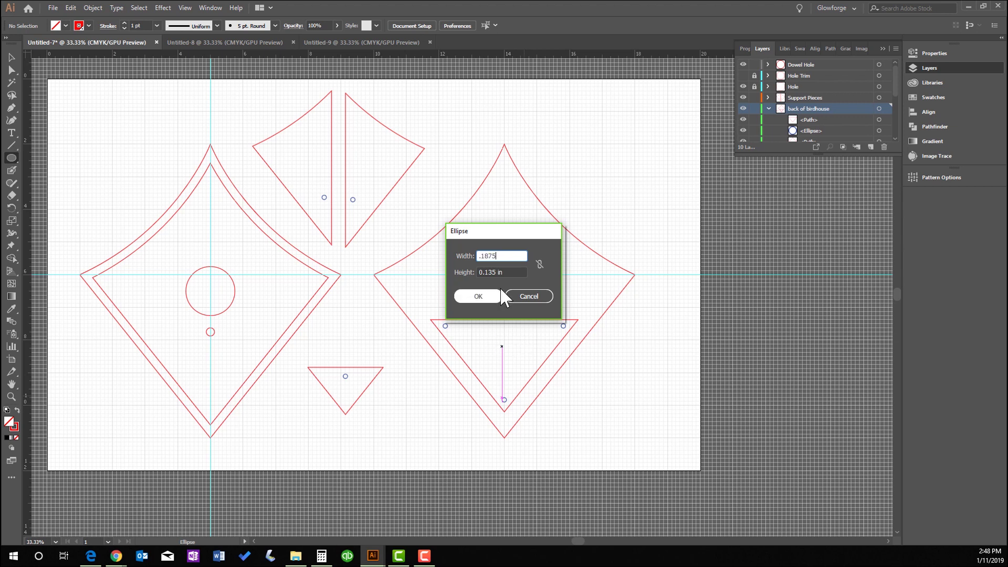
key(Tab)
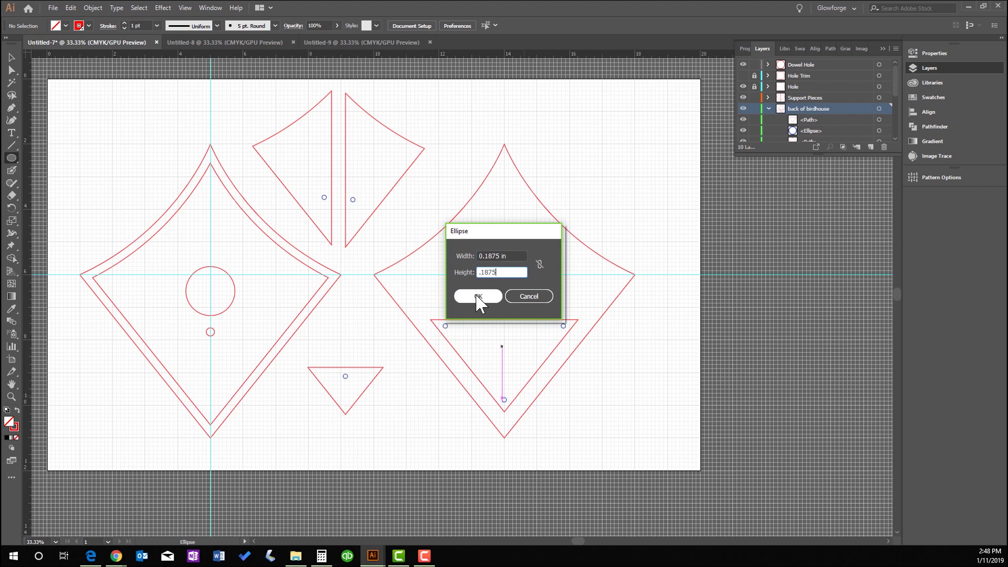
click(478, 296)
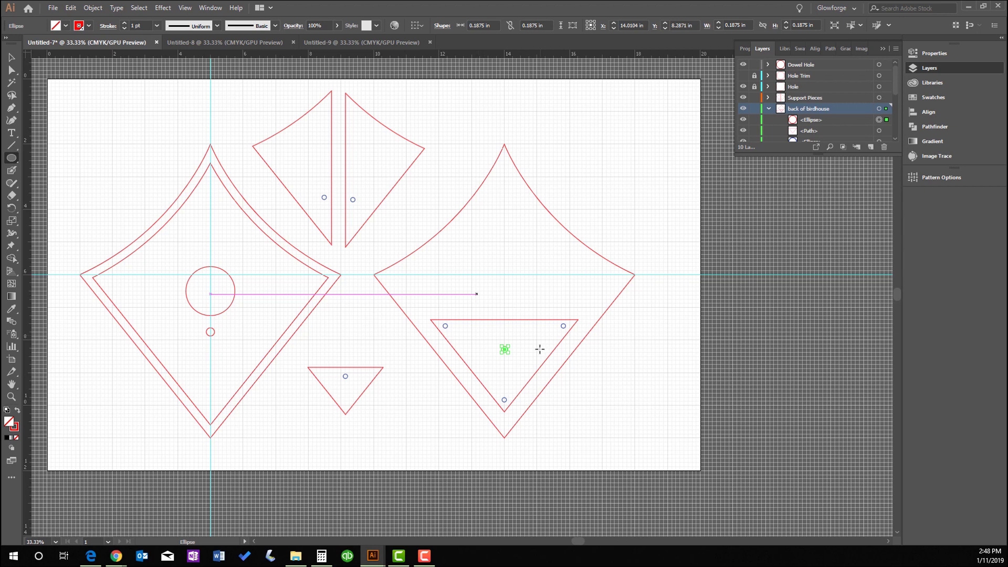
Place a horizontal guide just below the triangular door's centre circle and move the circle down onto the guide.
key(v)
click(501, 319)
drag(451, 61, 522, 366)
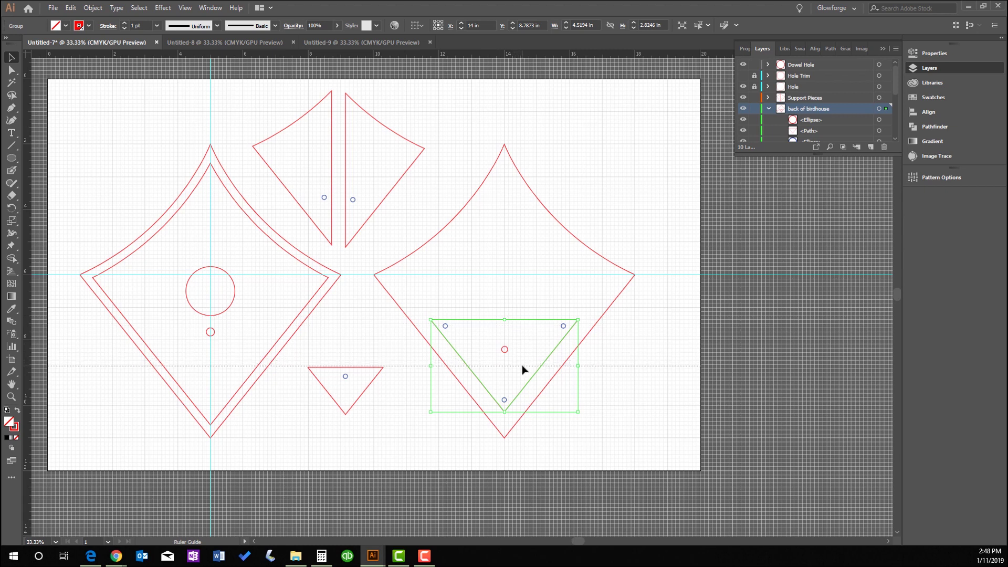
drag(523, 366, 525, 351)
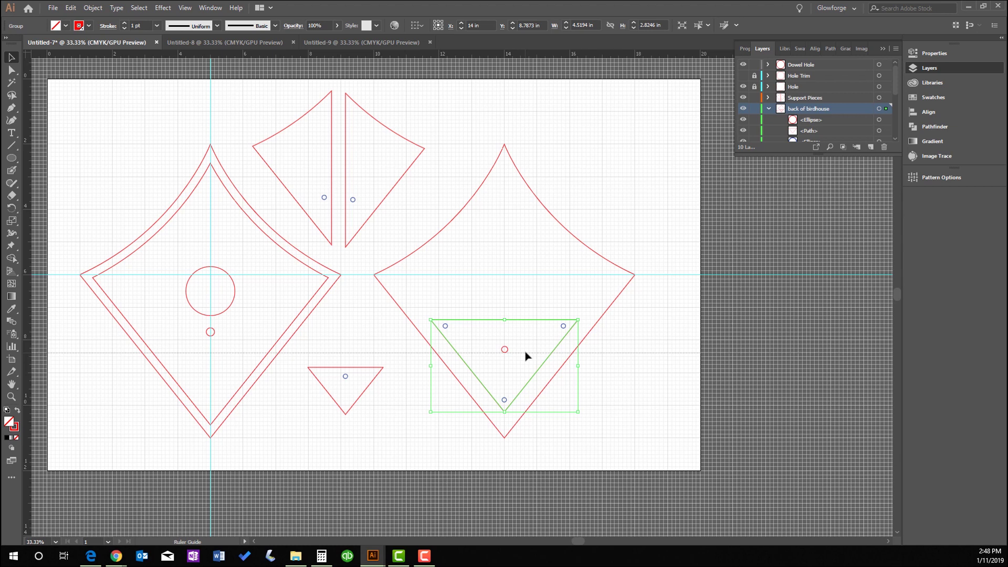
drag(526, 353, 507, 355)
key(Down)
key(Down)
key(Down)
key(Down)
key(Down)
key(Down)
key(Down)
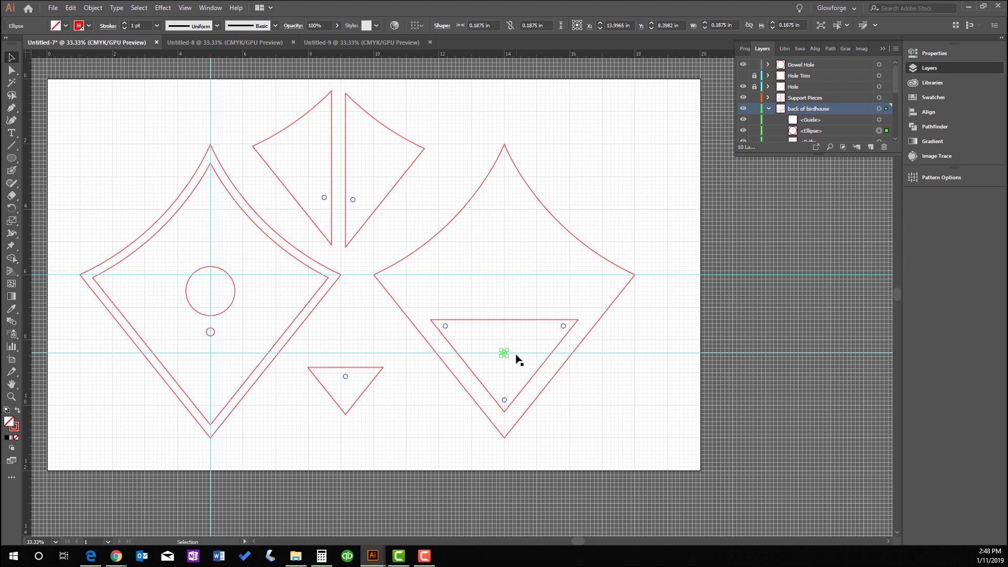
Delete the horizontal guide running through the triangular door.
click(530, 310)
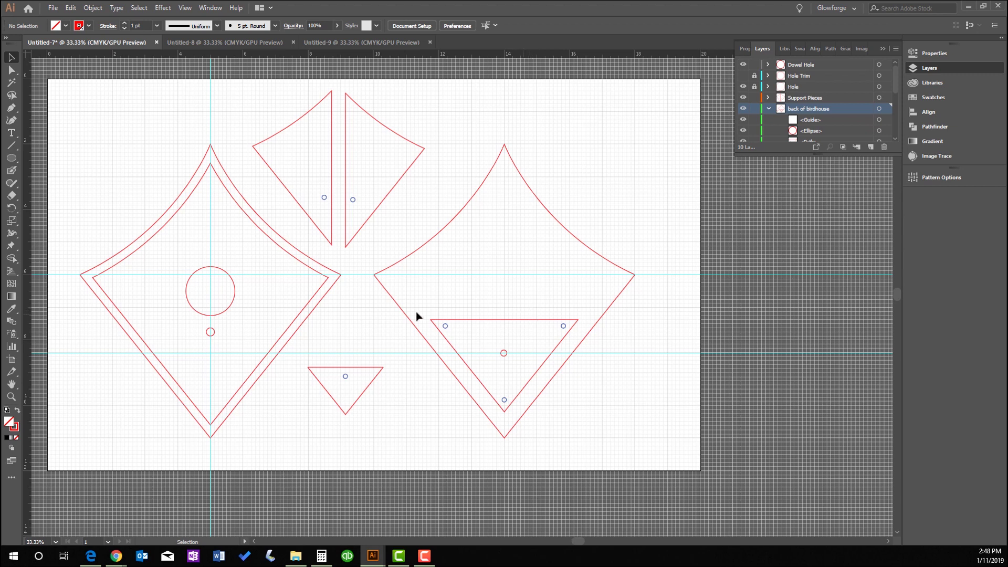
click(395, 354)
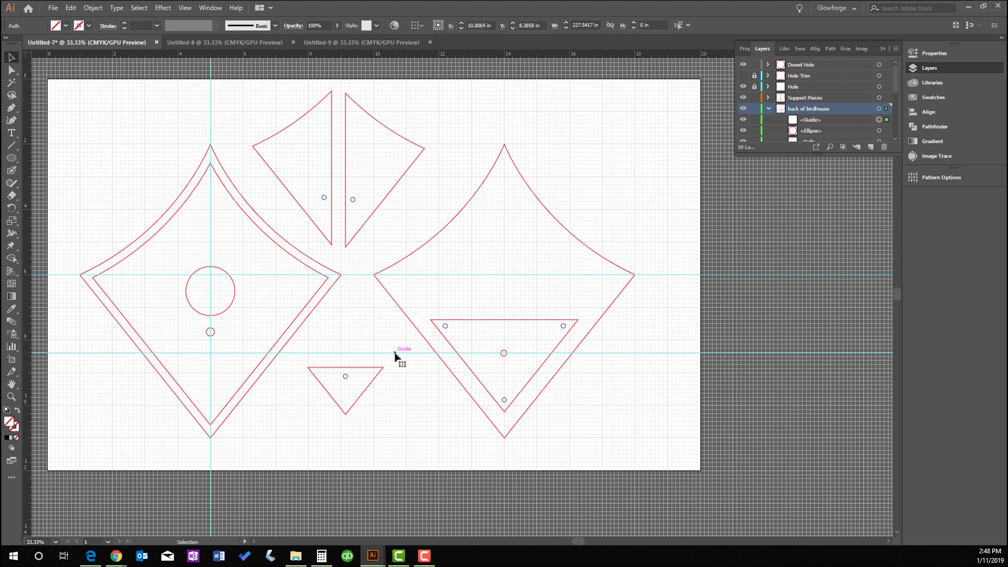
key(Delete)
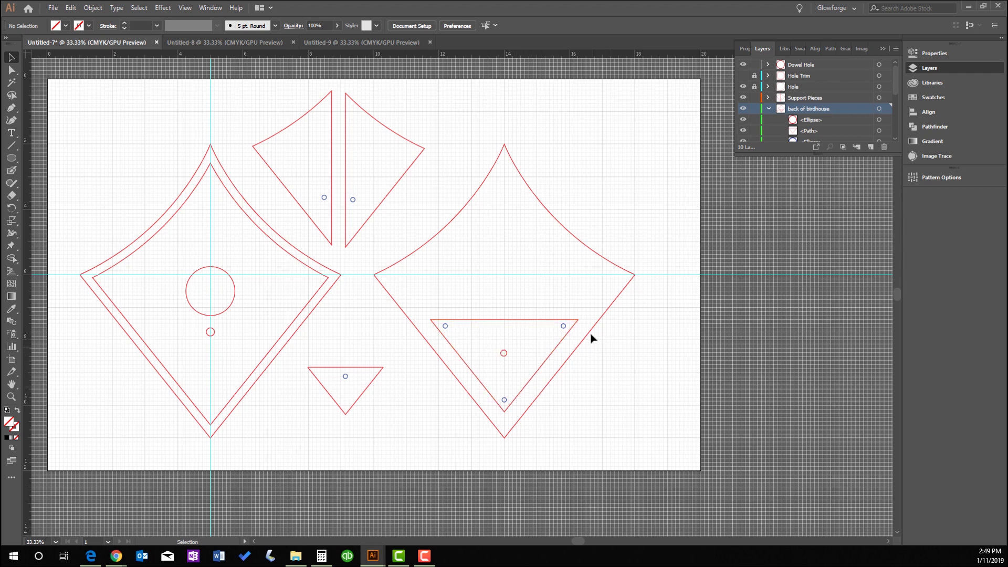
Show the Etch layer to examine its outline on the front panel, and hide the layer again.
drag(896, 86, 893, 126)
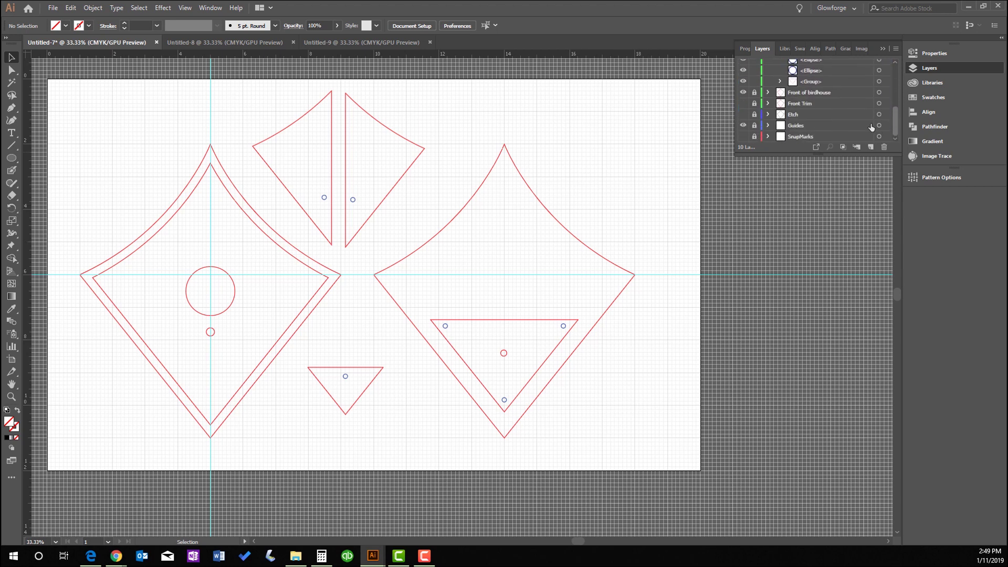
click(743, 115)
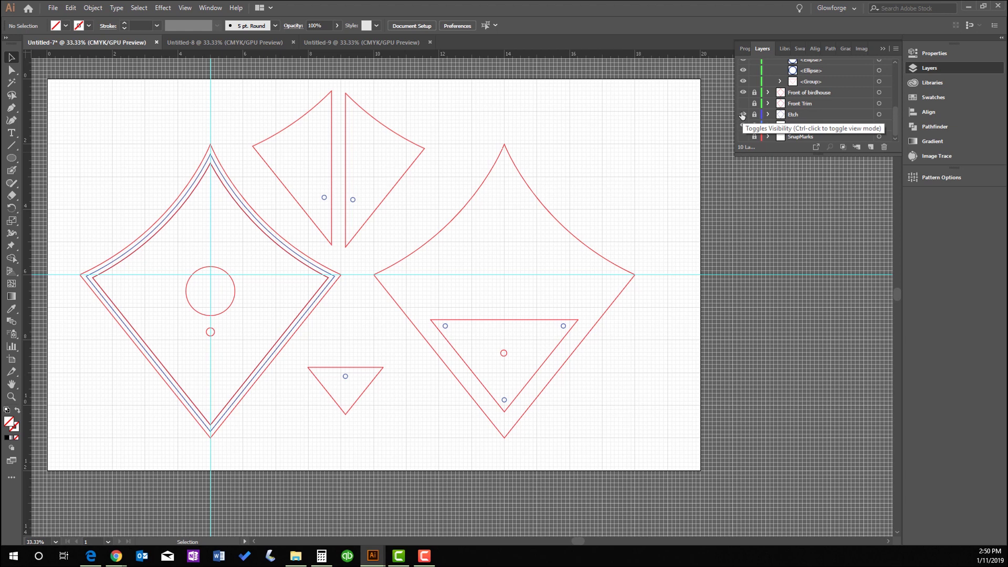
click(743, 115)
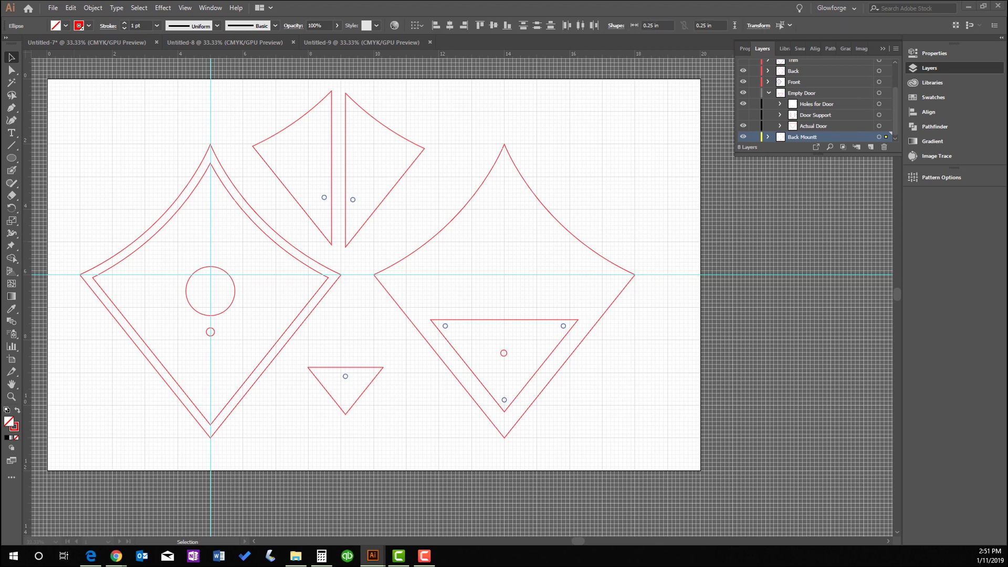
Create a layer named Mount, paste the circular mount with four holes into it, and centre the mount in the back panel's upper half.
key(ctrl+shift+a)
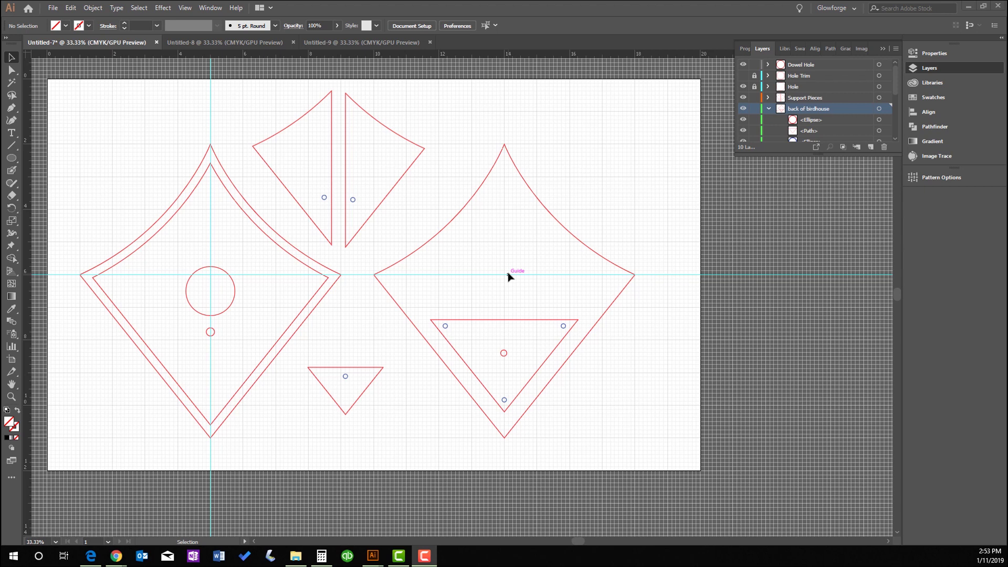
click(768, 109)
click(868, 147)
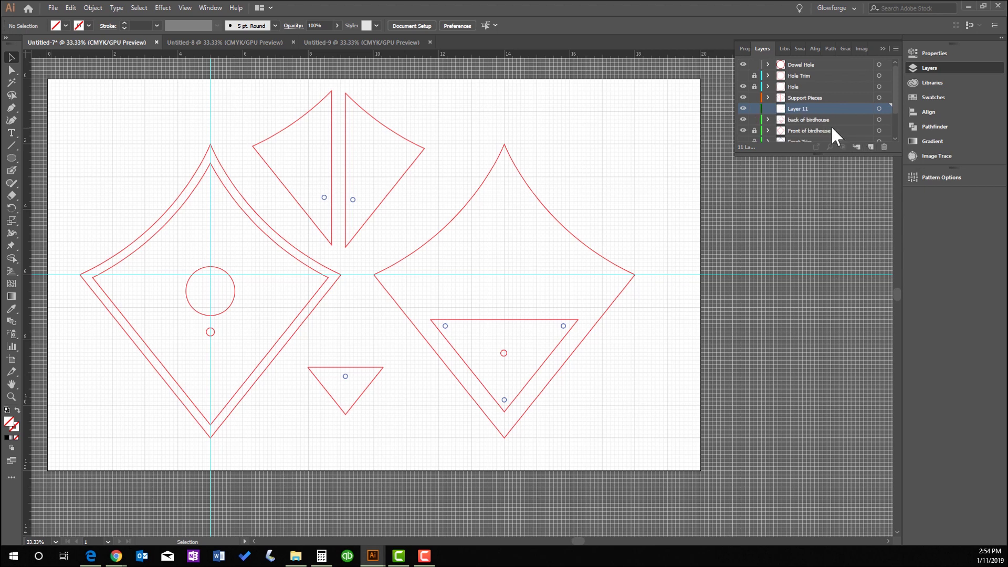
double_click(797, 108)
click(879, 110)
key(ctrl+v)
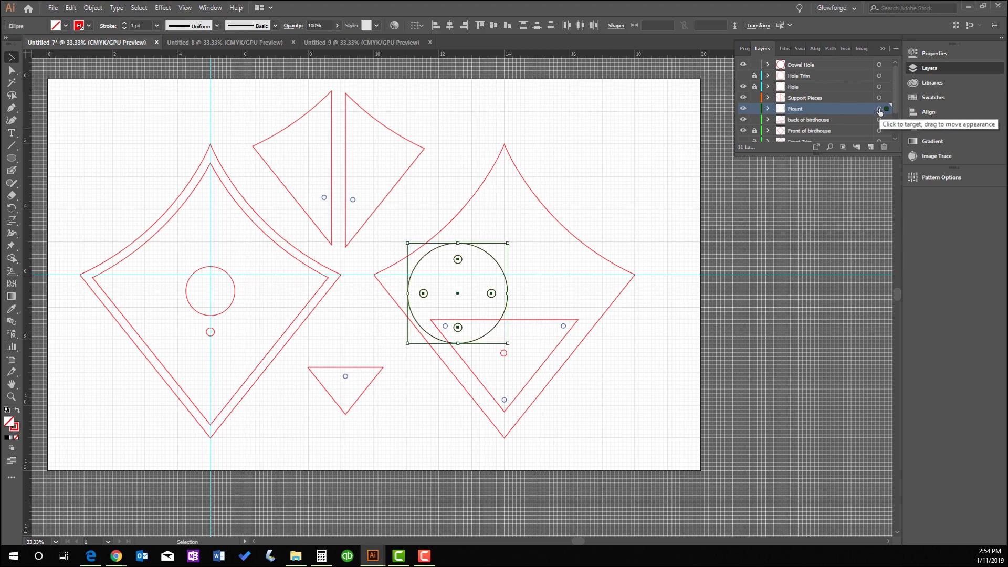
drag(489, 256, 537, 213)
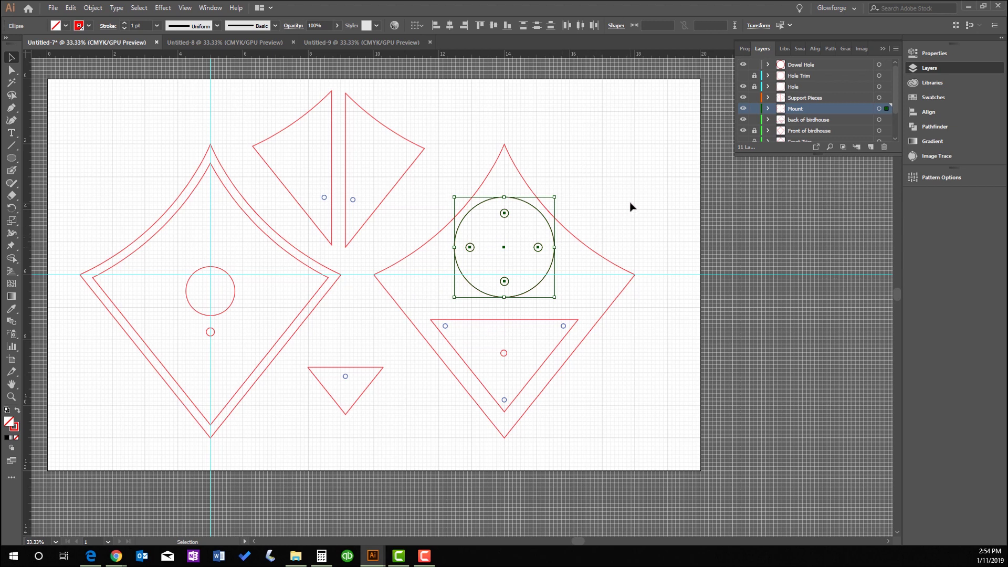
Hide the mount's large outer circle, leaving only its four holes shown on the back panel.
click(768, 108)
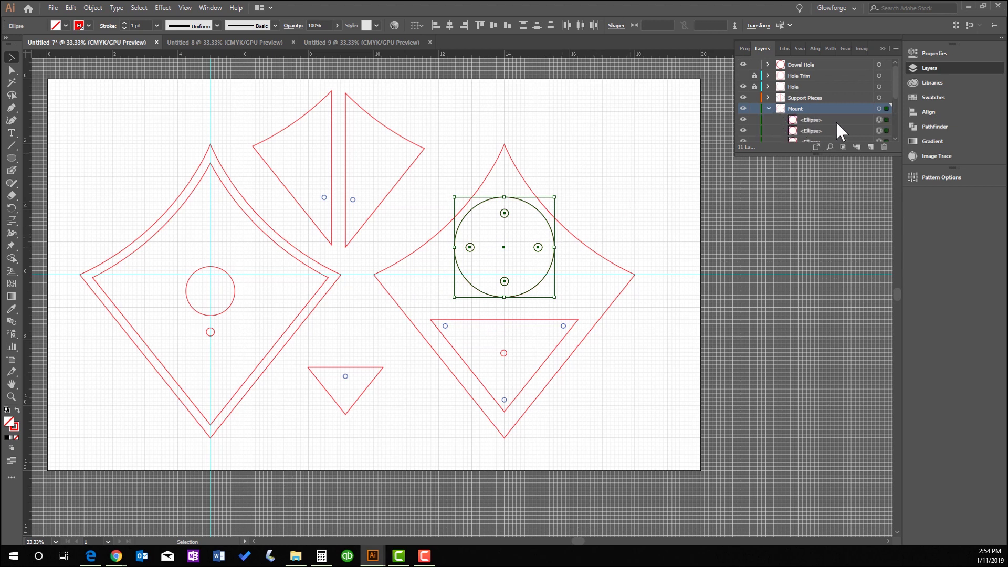
scroll(819, 130, down, 1)
click(743, 131)
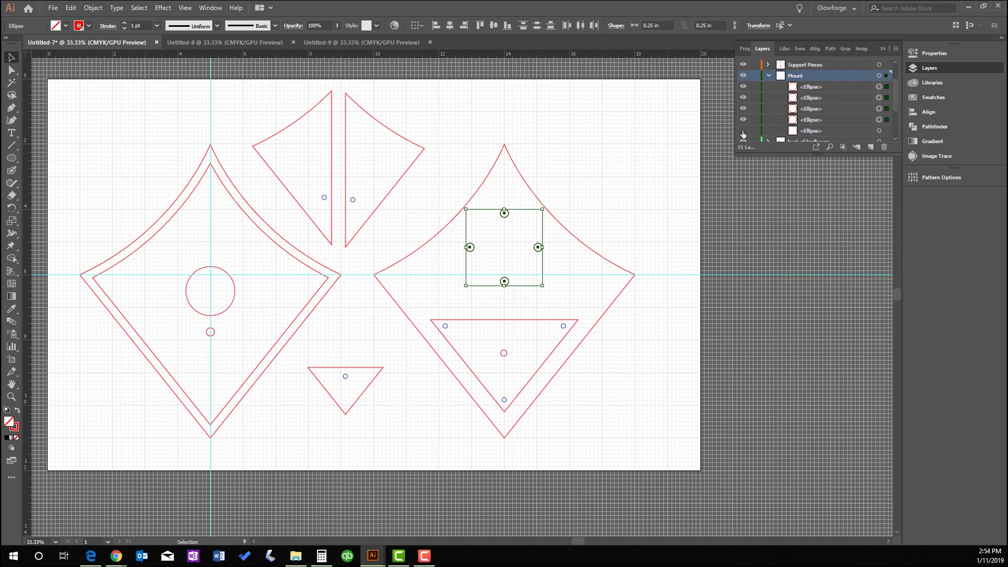
click(768, 75)
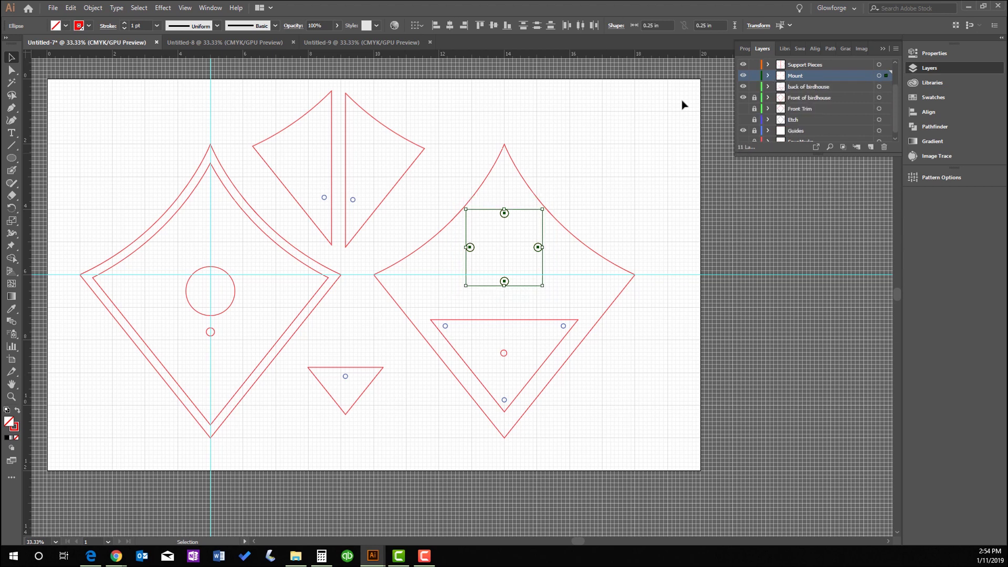
click(621, 133)
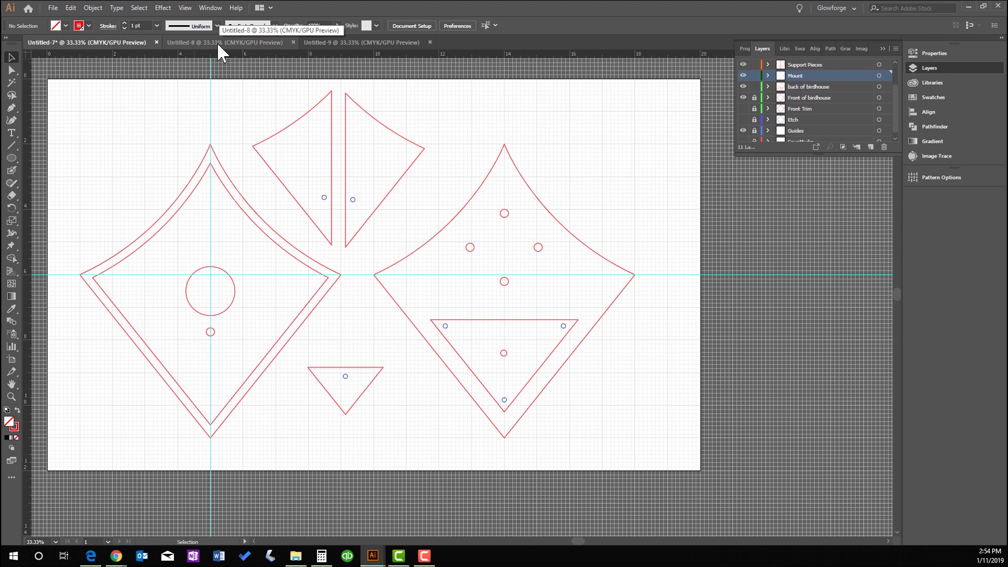
Unlock the layers from Front of birdhouse down to SnapMarks.
drag(256, 97, 239, 112)
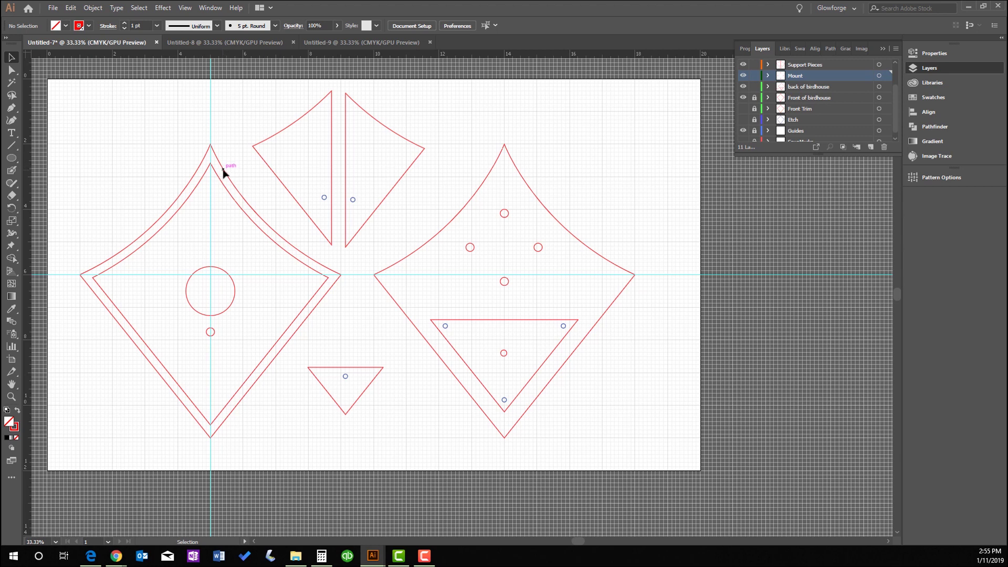
drag(754, 97, 755, 138)
scroll(810, 137, down, 1)
click(755, 137)
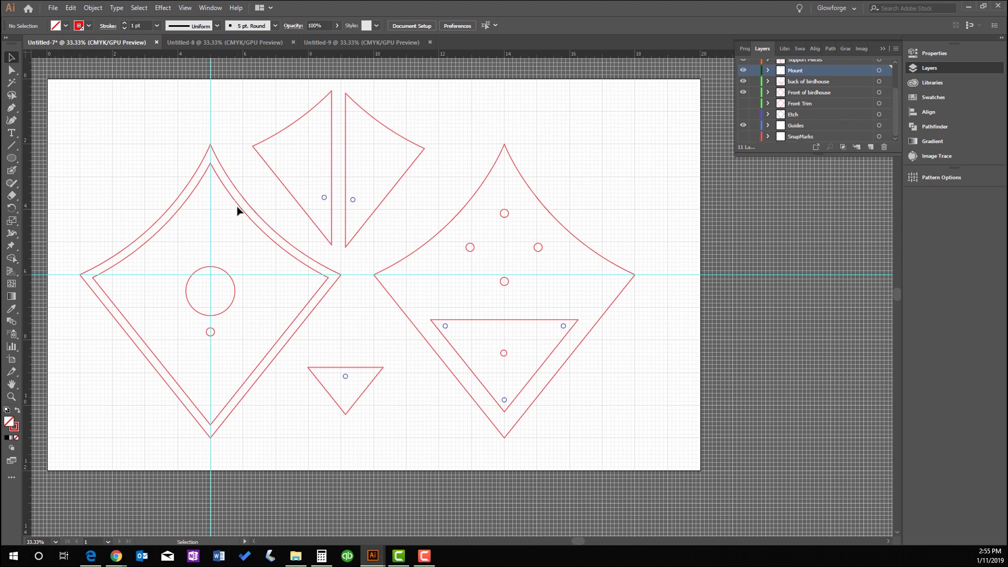
Select both the outer and inner outlines on the Front of birdhouse layer and copy them.
click(242, 210)
key(shift)
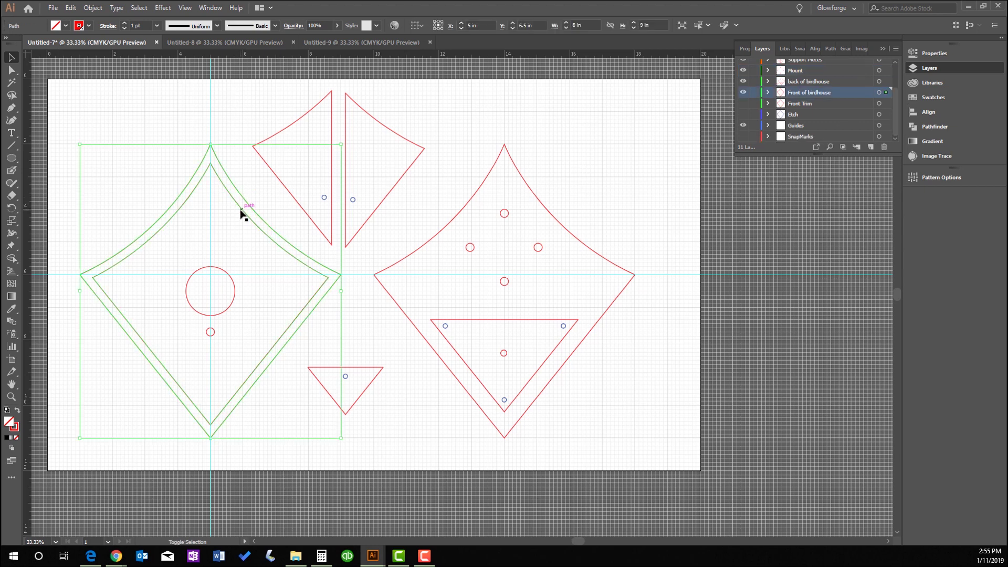
shift+click(241, 213)
key(a)
click(769, 93)
click(879, 104)
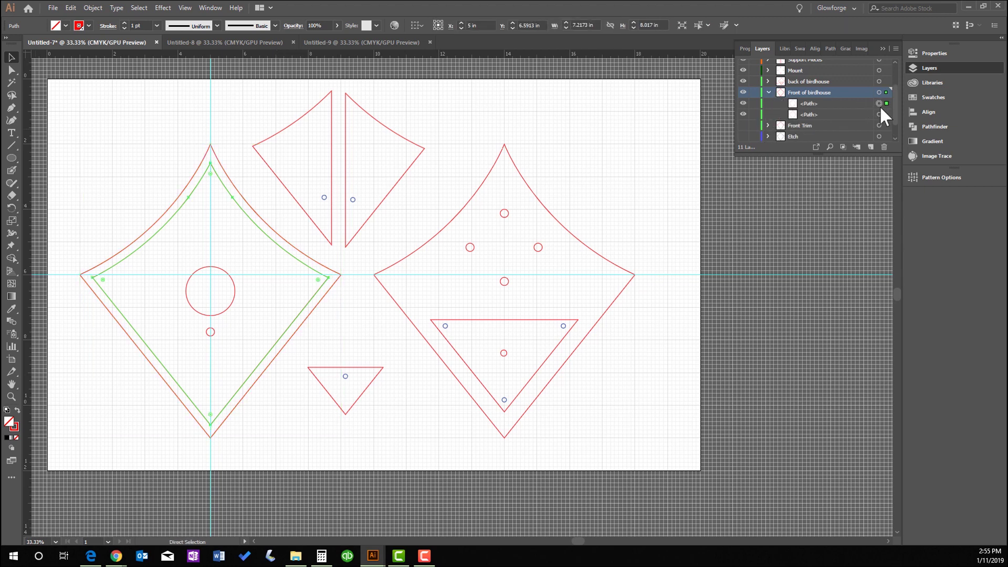
shift+click(880, 115)
key(v)
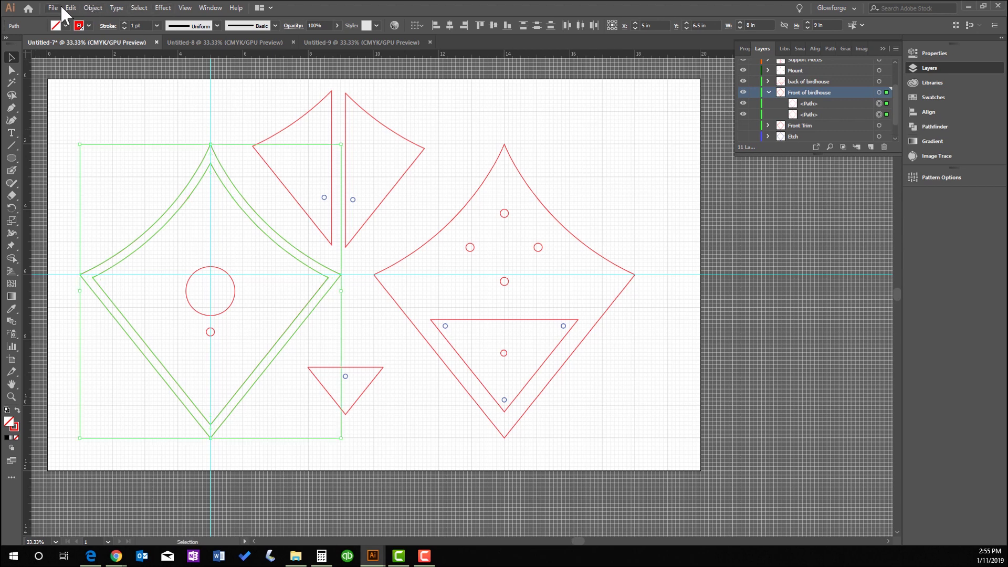
click(71, 8)
click(89, 59)
Switch to the Untitled-8 document and paste two copies of the front panel's double outline.
click(210, 40)
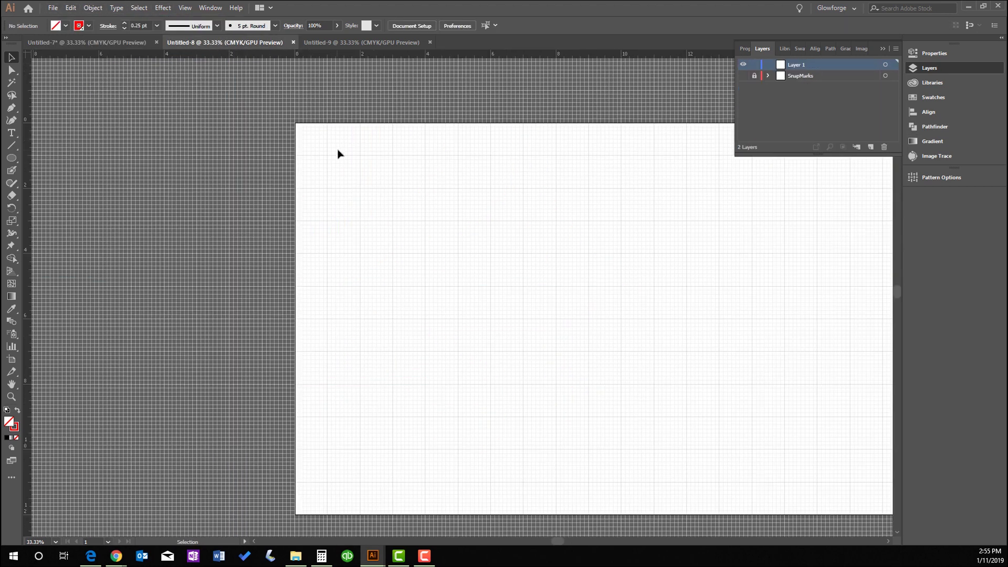
key(ctrl+v)
key(a)
key(ctrl+v)
Move the second pasted double outline beside the first one, to X 13 in and Y 6.375 in.
key(v)
key(shift+Right)
key(shift+Right)
key(shift+Right)
key(shift+Right)
key(shift+Right)
key(shift+Right)
key(shift+Right)
key(shift+Right)
key(shift+Right)
key(shift+Right)
key(shift+Right)
key(shift+Right)
key(shift+Right)
key(shift+Right)
key(shift+Right)
key(shift+Right)
key(shift+Right)
key(shift+Right)
key(shift+Right)
key(shift+Right)
key(shift+Right)
key(shift+Right)
key(shift+Up)
key(shift+Up)
key(shift+Up)
key(shift+Up)
key(shift+Up)
key(shift+Up)
key(shift+Up)
key(shift+Up)
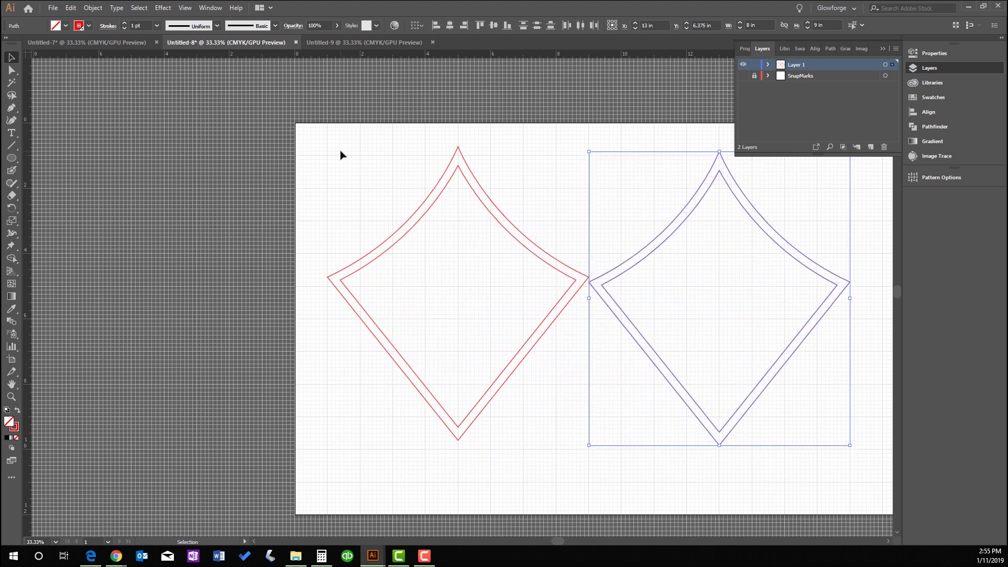
Nudge the second double outline right to X 13.25 in and slightly up to line up with the first one.
key(shift+Up)
key(shift+Right)
key(shift+Right)
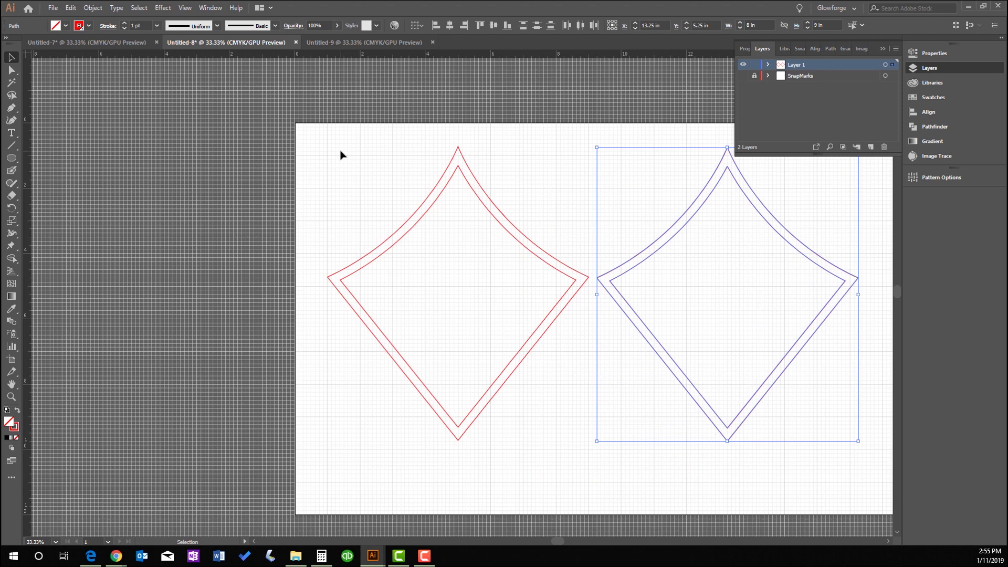
Switch to the Untitled-7 document, show and unlock the Hole Trim layer, and select its two circles for copying.
click(116, 43)
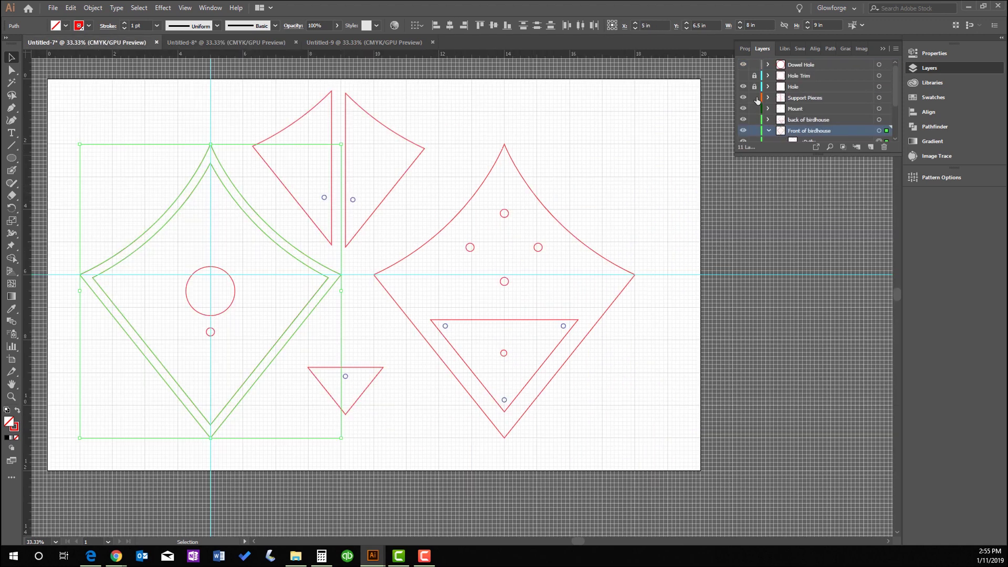
click(744, 75)
click(754, 76)
click(879, 75)
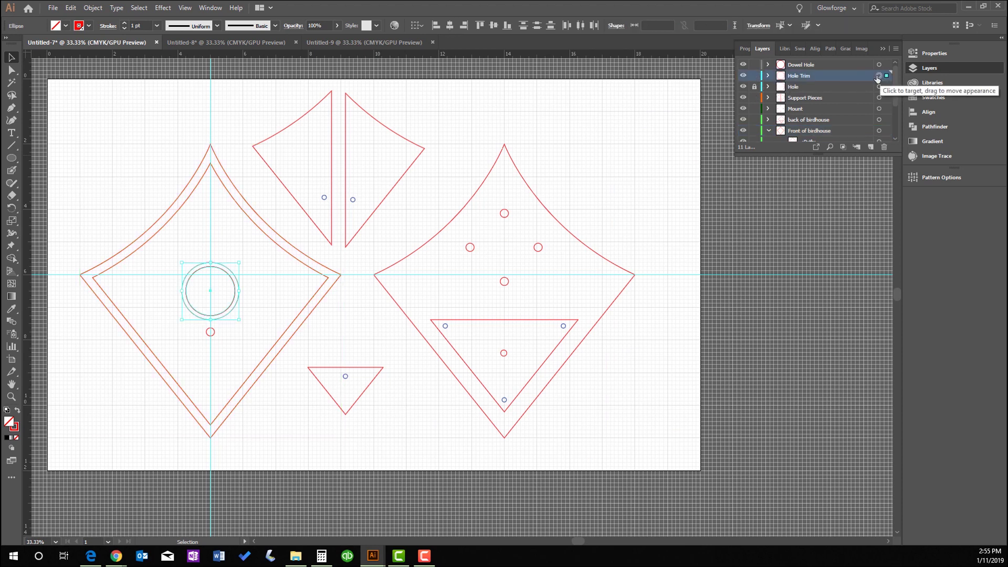
Paste the hole trim circles into the Untitled-8 document, inside the first double outline.
click(285, 42)
key(a)
key(ctrl+f)
key(v)
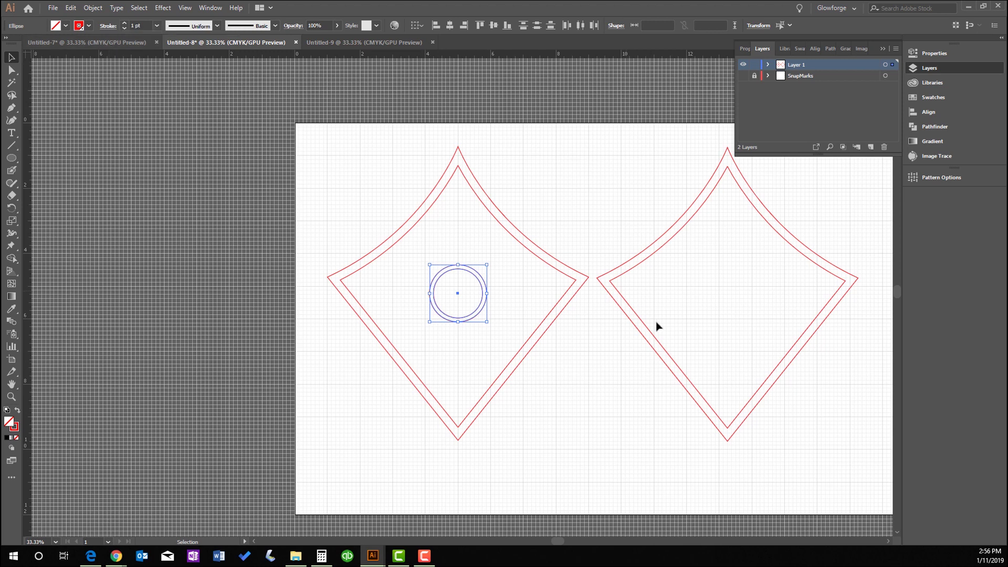
Return to the Untitled-7 document, show the Etch layer, and copy its double outline.
click(124, 40)
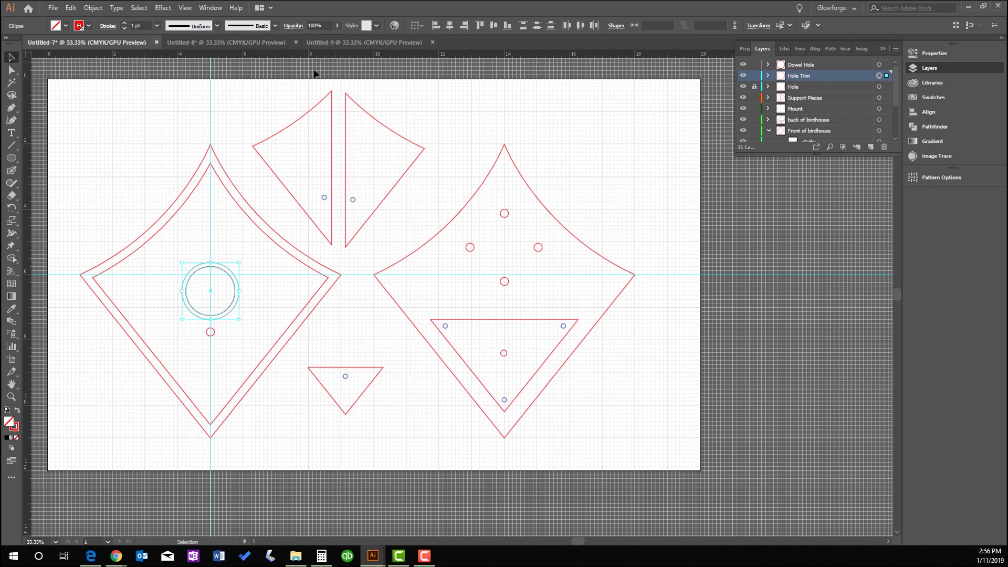
drag(896, 87, 899, 120)
click(743, 115)
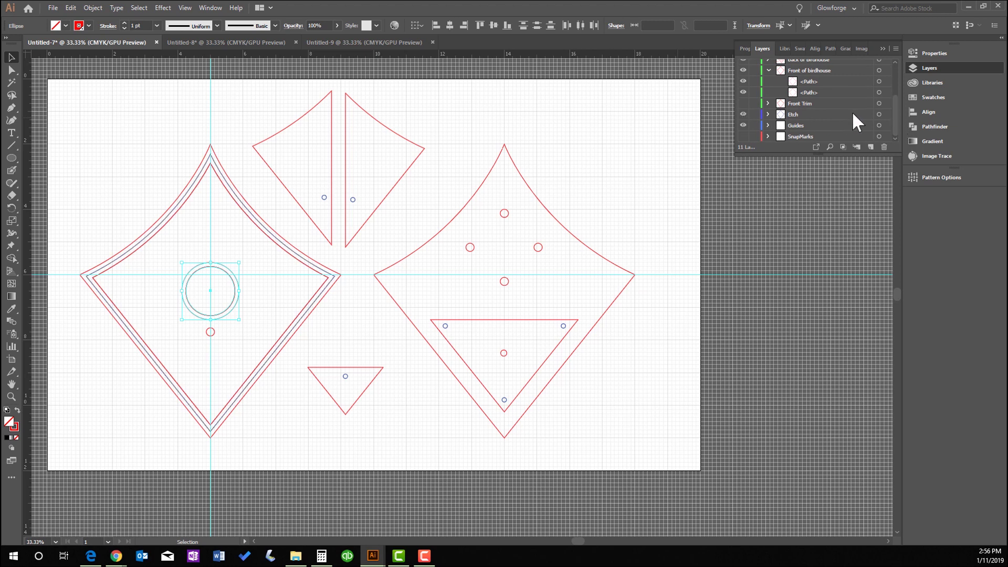
click(878, 115)
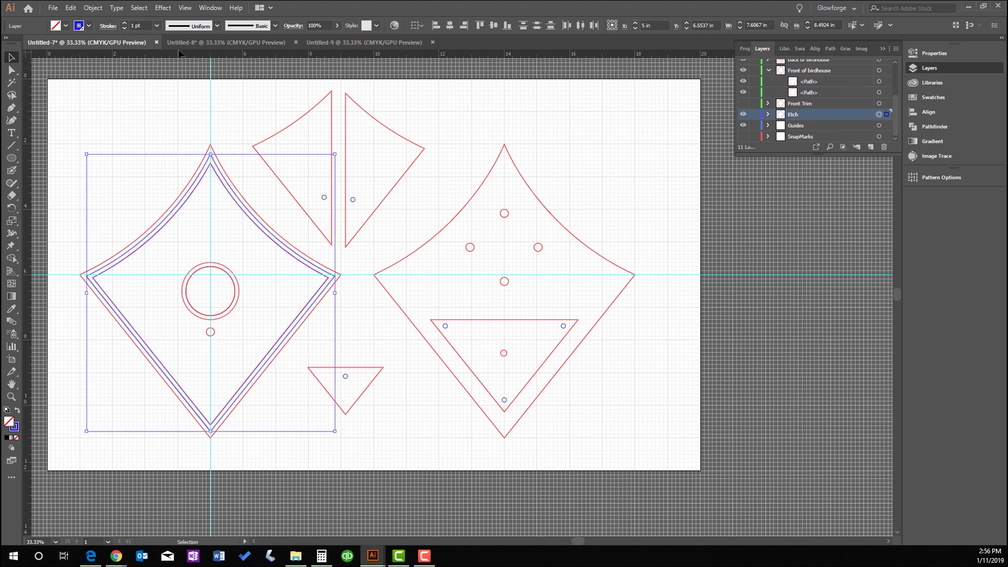
click(74, 7)
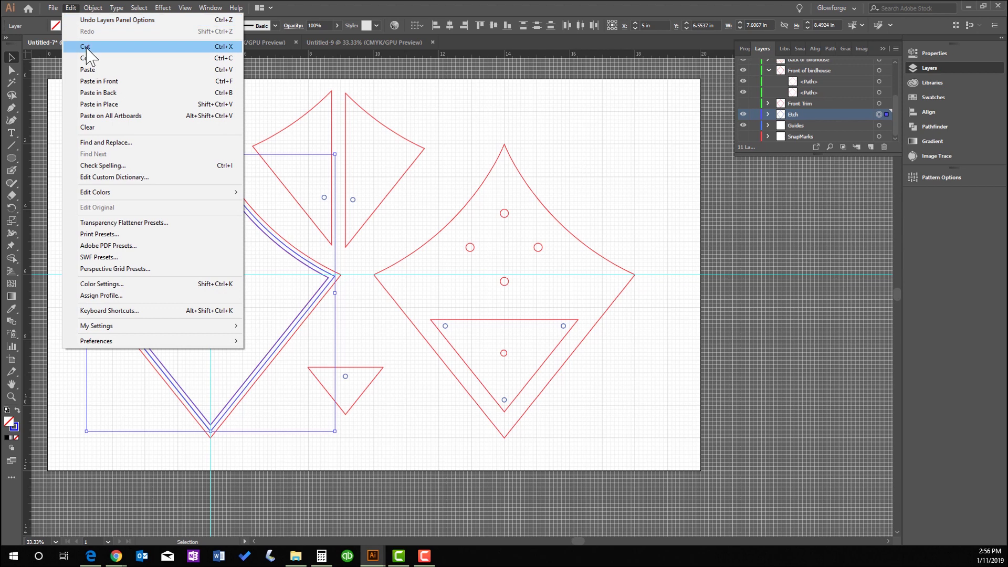
click(88, 59)
Switch to the Untitled-9 document, bring its whole artboard into view and paste the etch outline.
click(344, 43)
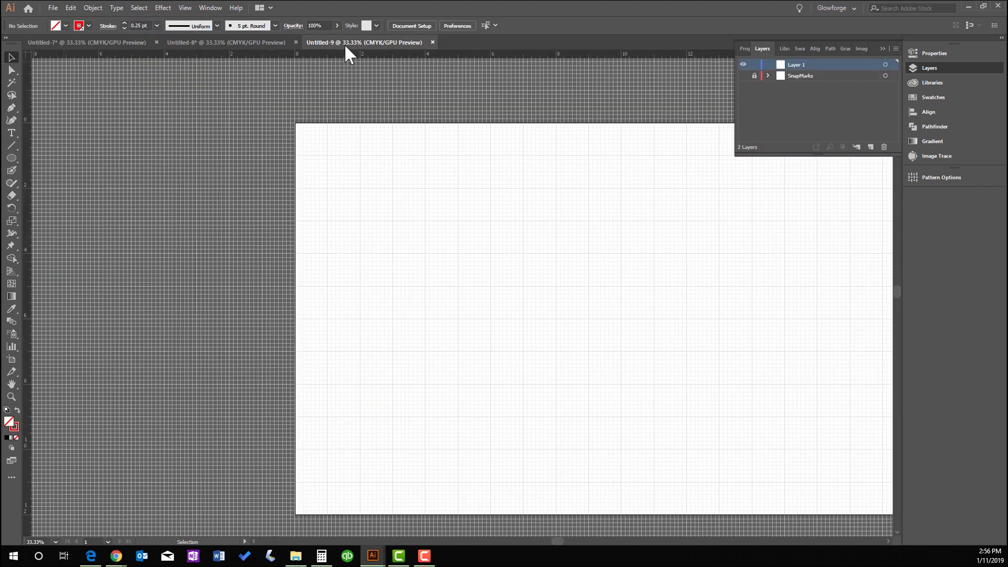
drag(553, 539, 562, 539)
key(ctrl+v)
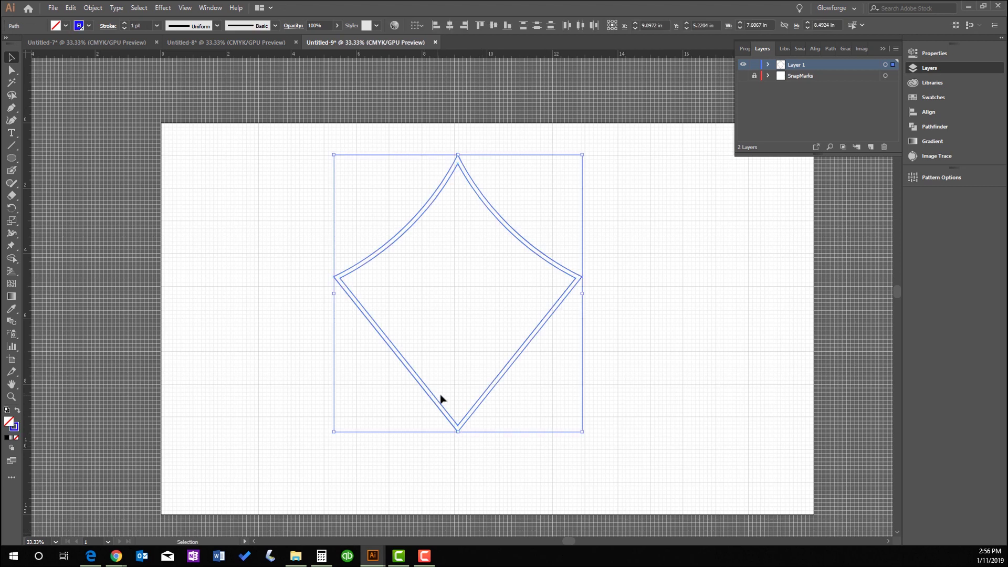
Paste a second copy of the etch outline in front and move it beside the first, to X about 16.82 in.
key(a)
key(v)
key(ctrl+f)
key(shift+Right)
key(shift+Right)
key(shift+Right)
key(shift+Right)
key(shift+Right)
key(shift+Right)
key(shift+Right)
key(shift+Right)
key(shift+Right)
key(shift+Right)
key(shift+Right)
key(shift+Right)
key(shift+Right)
key(shift+Right)
key(shift+Right)
key(shift+Right)
key(shift+Right)
key(shift+Right)
key(shift+Right)
key(shift+Right)
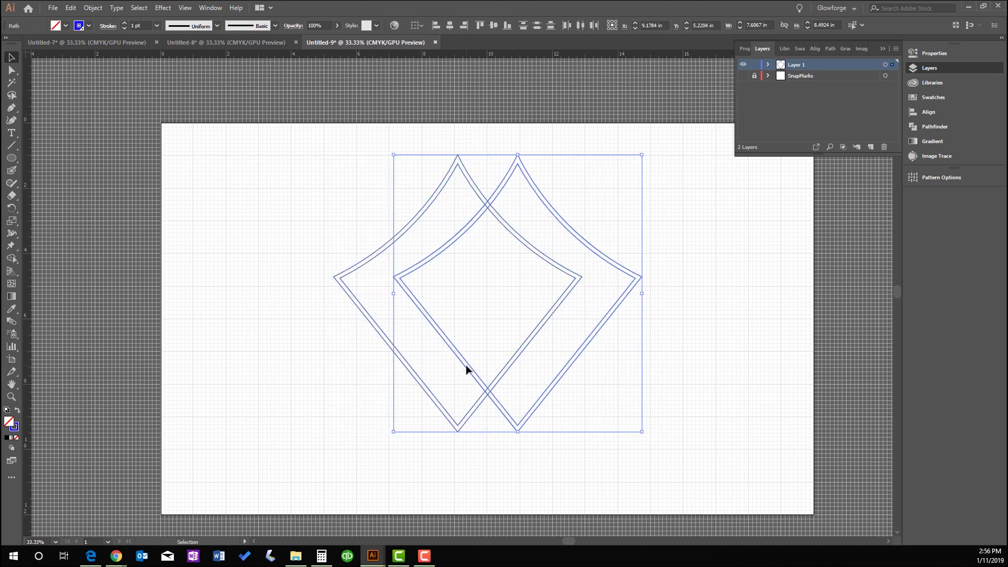
key(shift+Right)
key(shift+Right)
key(shift+Right)
key(shift+Right)
key(shift+Right)
key(shift+Right)
key(shift+Right)
key(shift+Right)
key(shift+Right)
key(shift+Right)
key(shift+Right)
key(shift+Right)
key(shift+Right)
key(shift+Right)
key(shift+Right)
key(shift+Right)
key(shift+Right)
key(shift+Right)
key(shift+Right)
key(shift+Right)
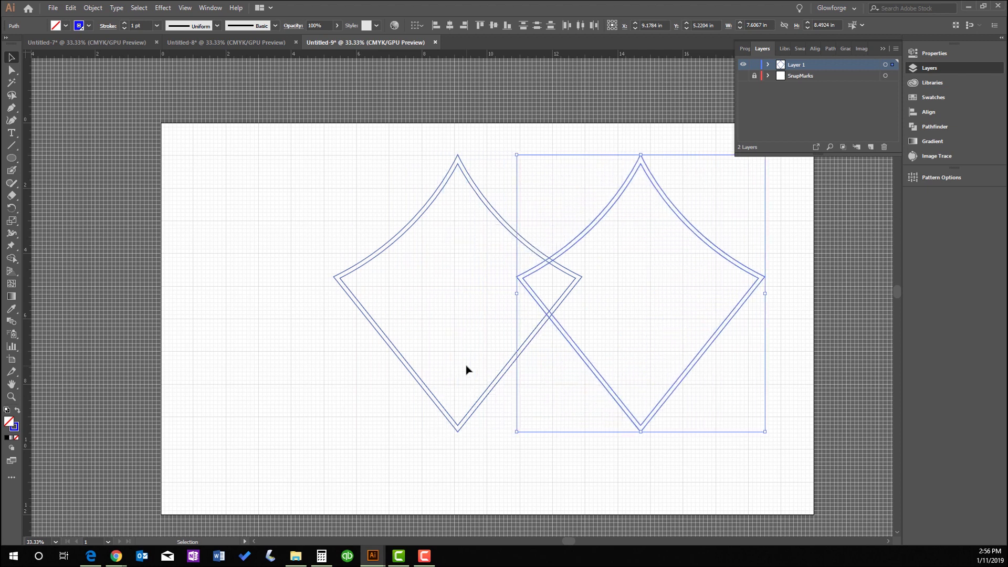
key(shift+Right)
key(shift+Right)
key(shift+Right)
key(shift+Right)
key(shift+Right)
key(shift+Right)
key(shift+Right)
key(shift+Right)
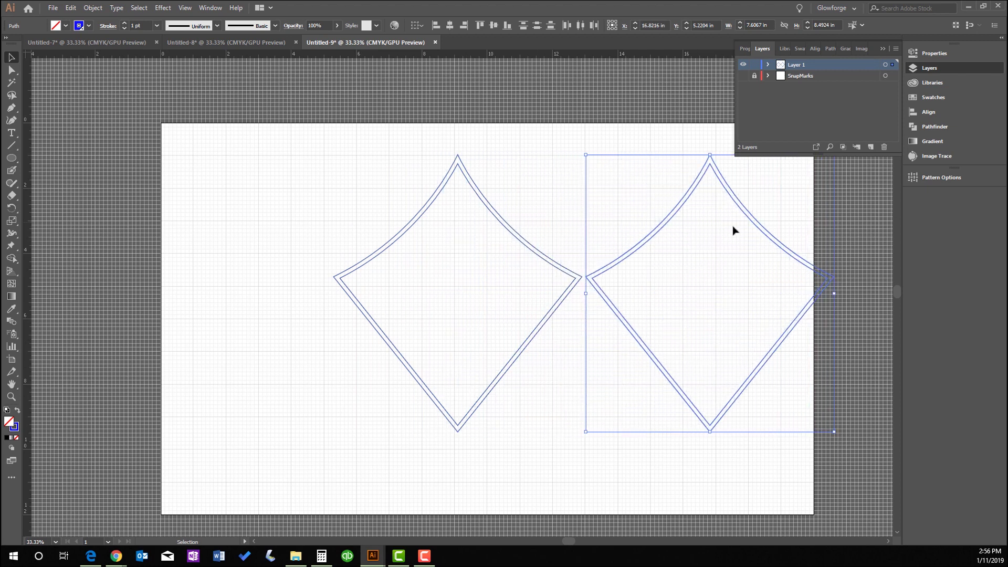
Select both etch outlines on Layer 1 and move them left together to X about 9.2 in, within the artboard.
click(887, 64)
key(shift+Left)
key(shift+Left)
key(shift+Left)
key(shift+Left)
key(shift+Left)
key(shift+Left)
key(shift+Left)
key(shift+Left)
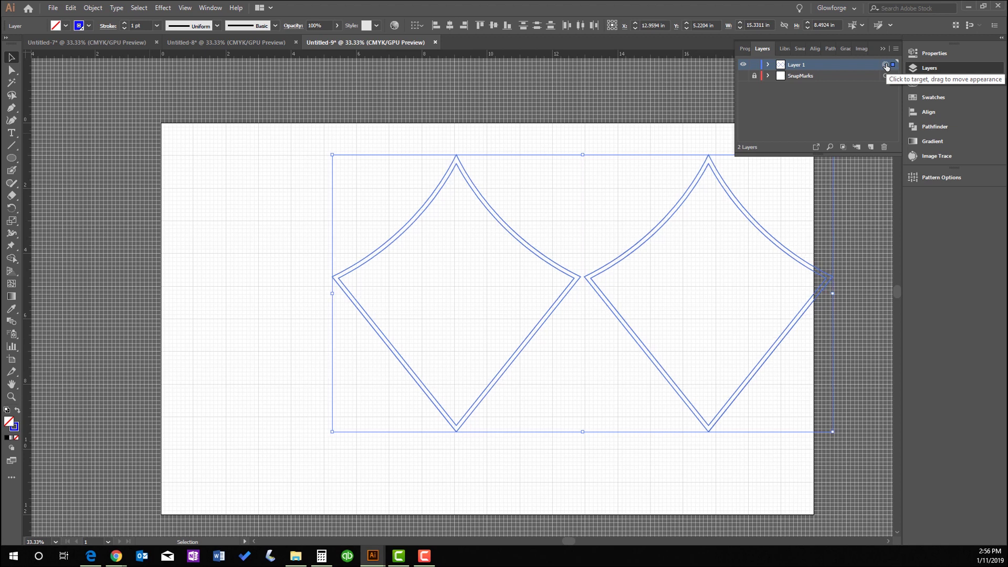
key(shift+Left)
key(shift+Left)
key(shift+Left)
key(shift+Left)
key(shift+Left)
key(shift+Left)
key(shift+Left)
key(shift+Left)
key(shift+Left)
key(shift+Left)
key(shift+Left)
key(shift+Left)
key(shift+Left)
key(shift+Left)
key(shift+Left)
key(shift+Left)
key(shift+Left)
key(shift+Left)
key(shift+Left)
key(shift+Left)
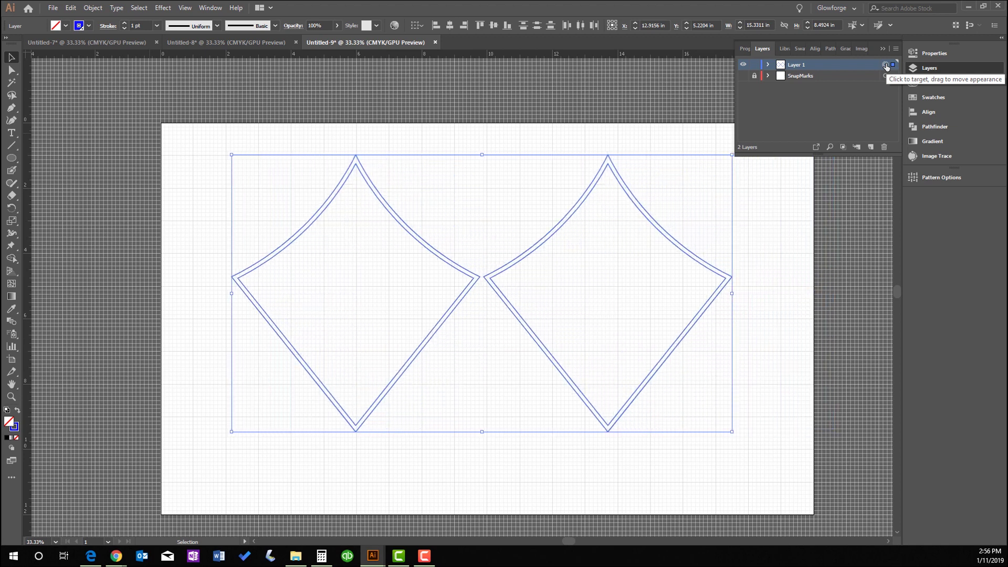
key(shift+Right)
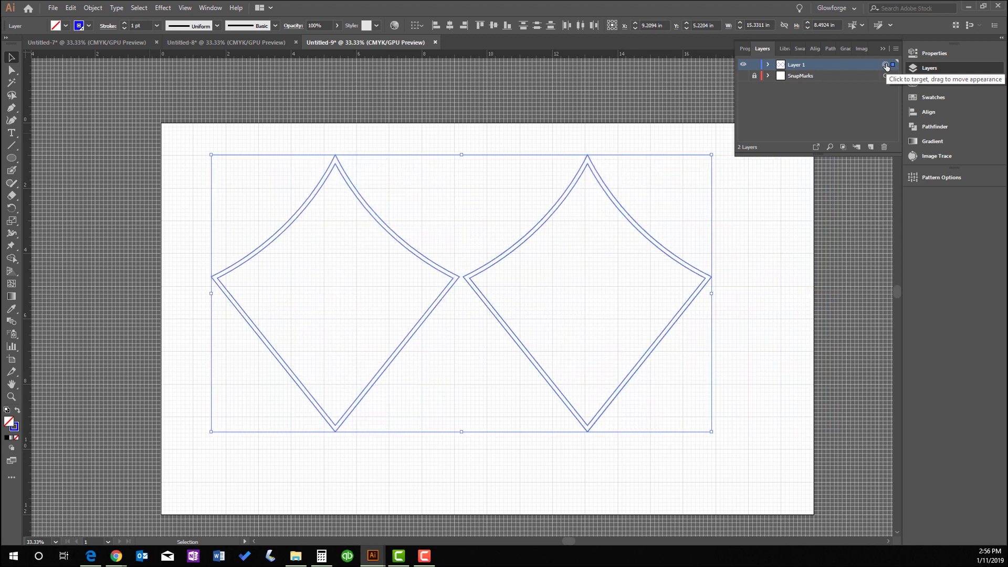
click(667, 124)
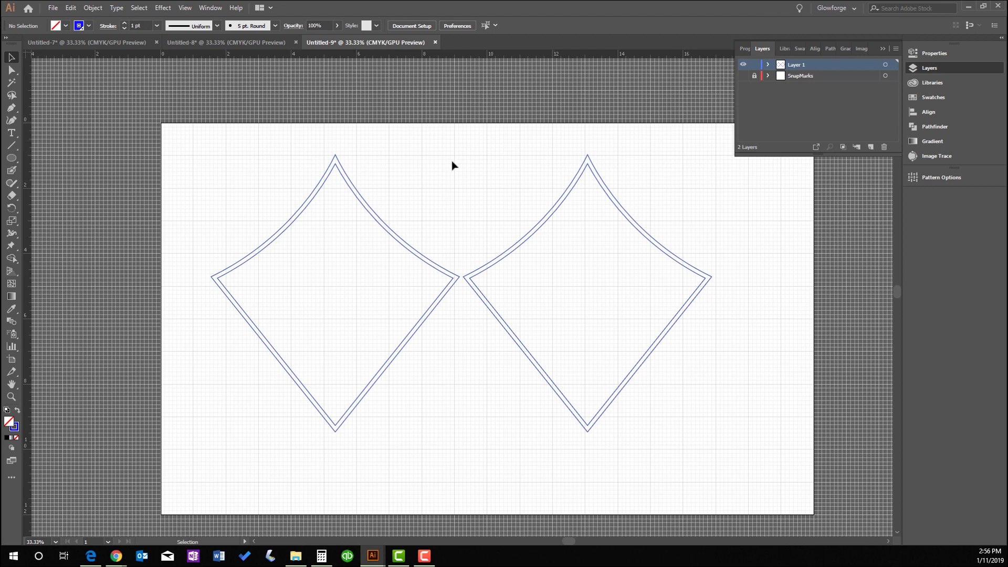
Return to the Untitled-7 document, hide the Etch and Hole Trim layers, and show the Hole layer.
click(106, 42)
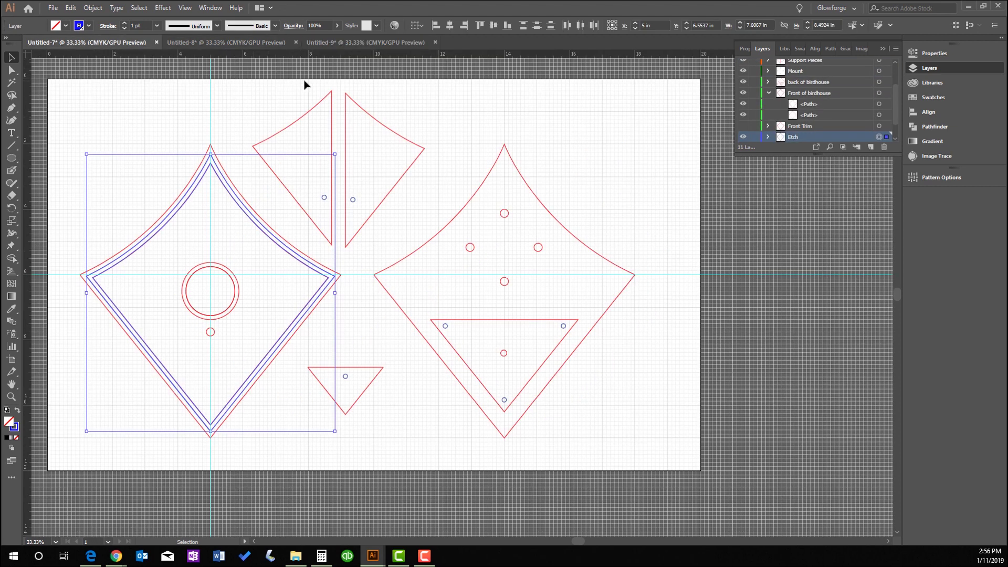
click(743, 138)
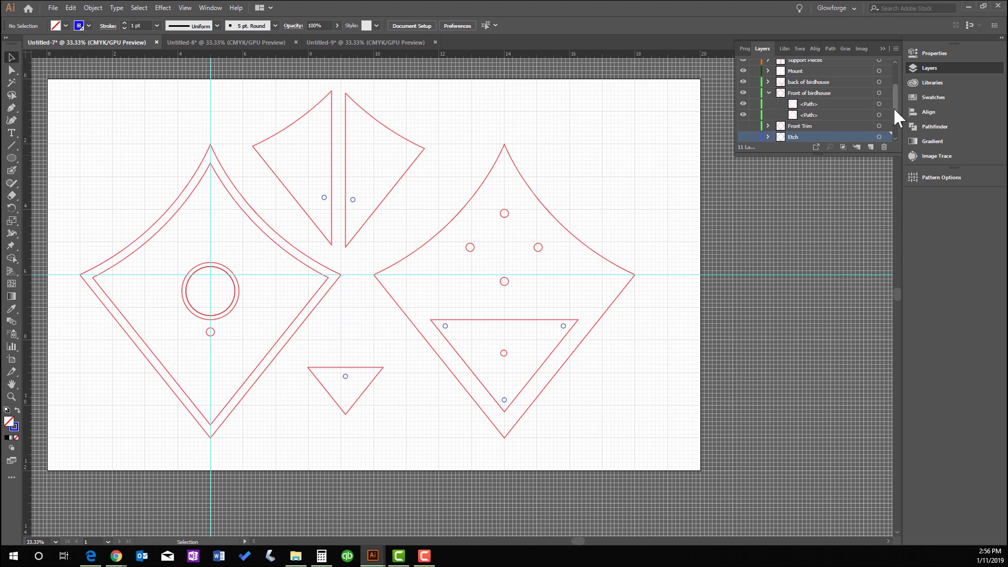
drag(893, 106, 891, 87)
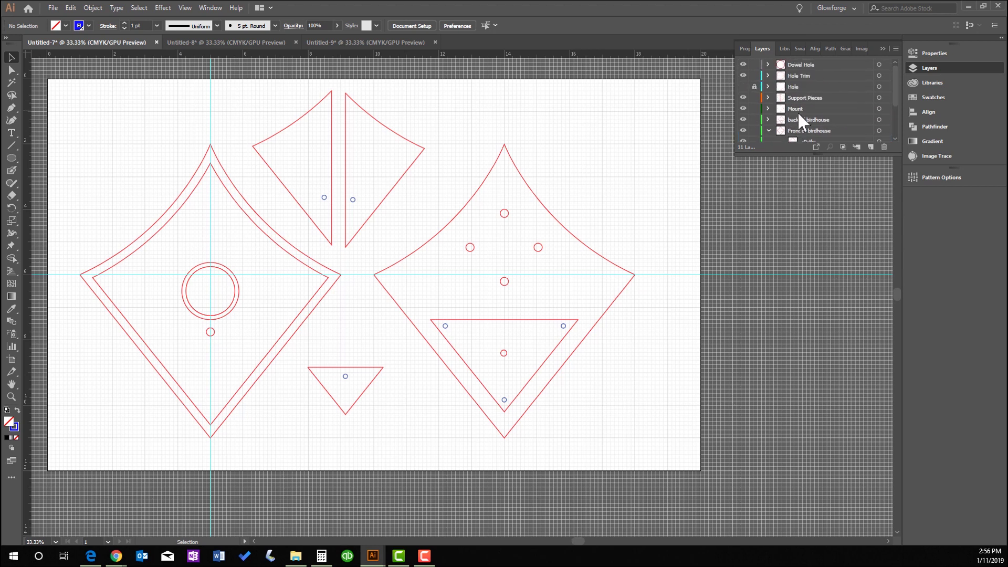
click(743, 75)
click(744, 86)
Review the parts laid out in the Untitled-8 and Untitled-9 documents.
click(226, 43)
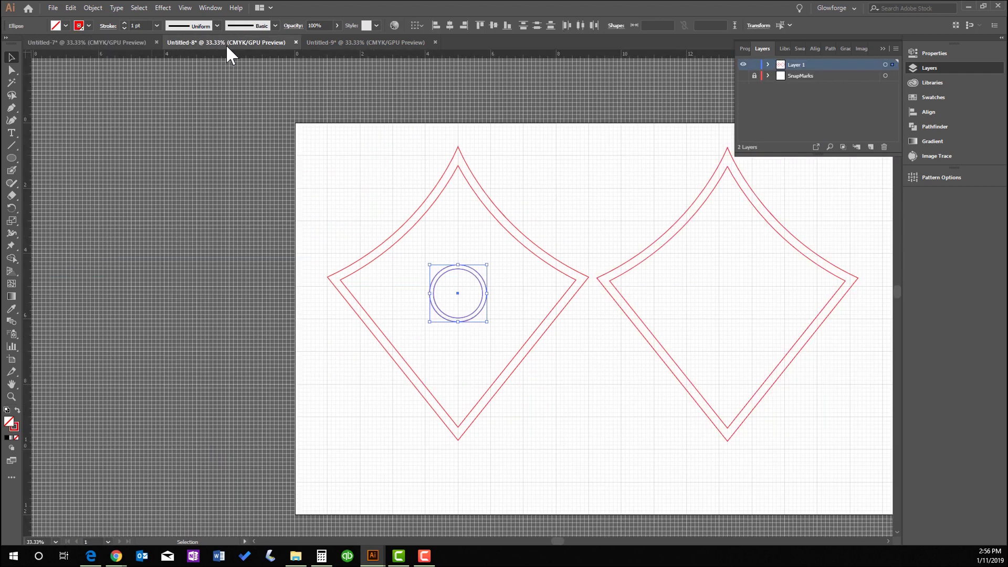
click(334, 42)
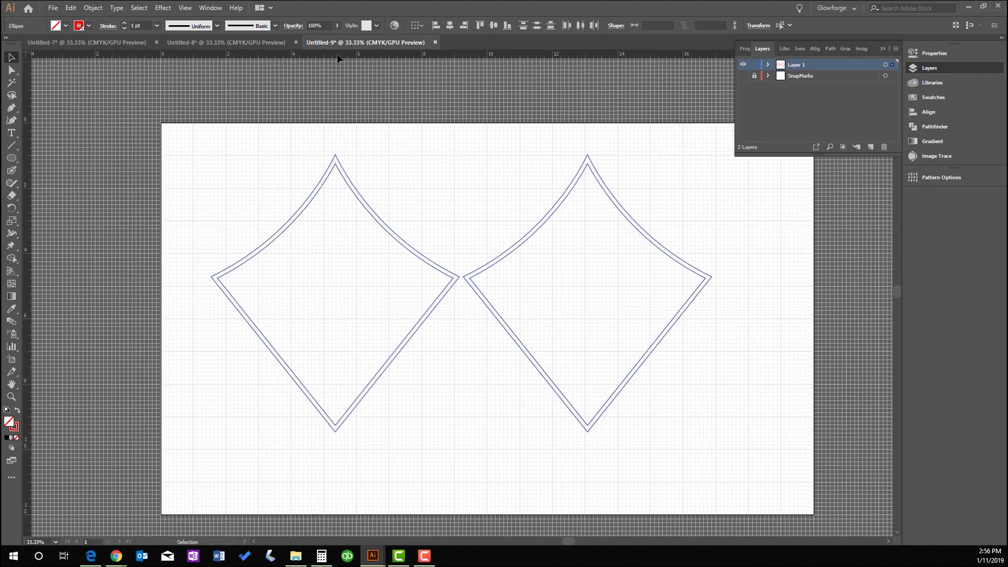